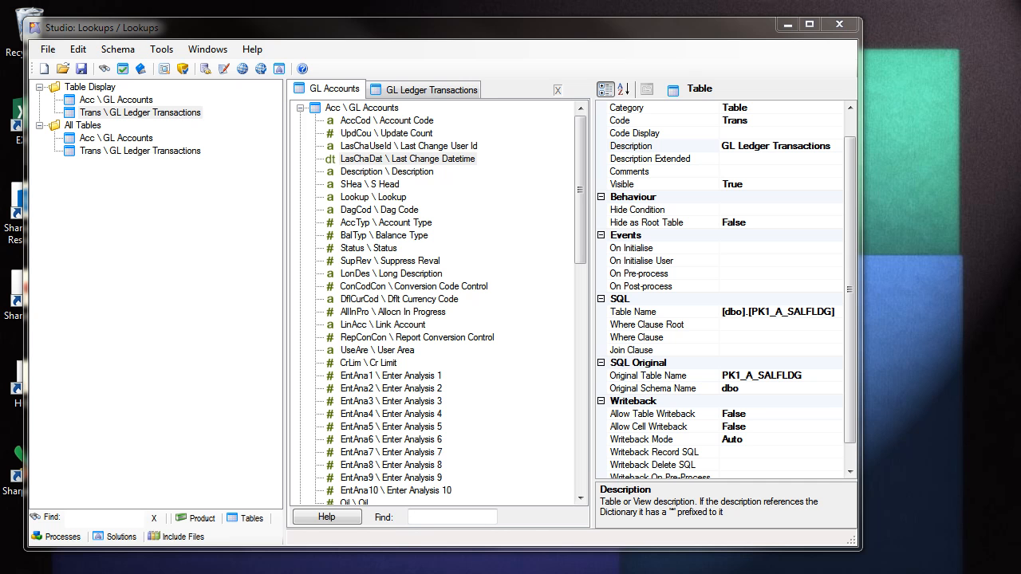
- Open a test query on GL Accounts, add Account Code as a filter and open its value lookup
mouse_move(371, 571)
left_click(426, 547)
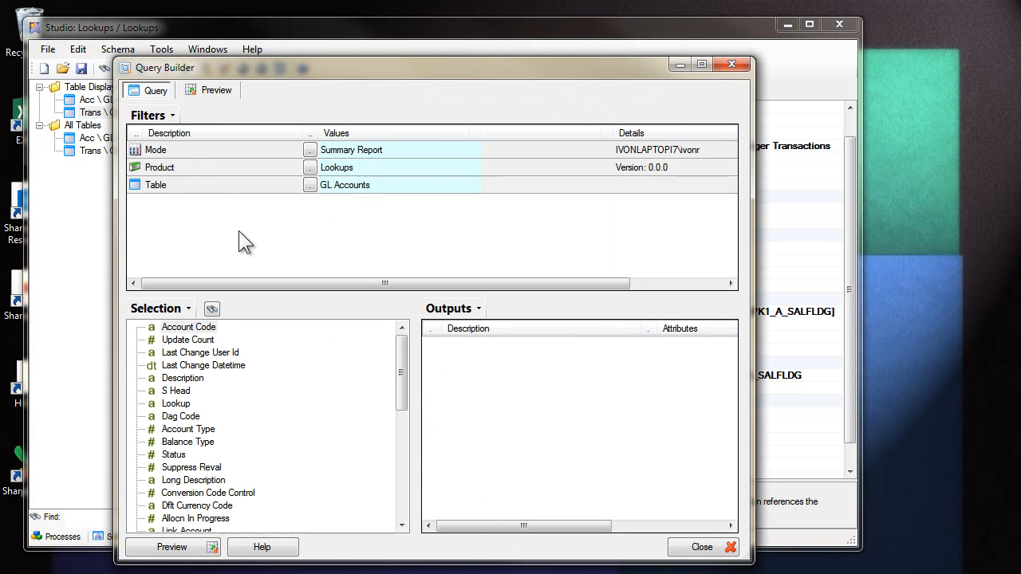
left_click(183, 328)
left_click_drag(184, 335, 250, 205)
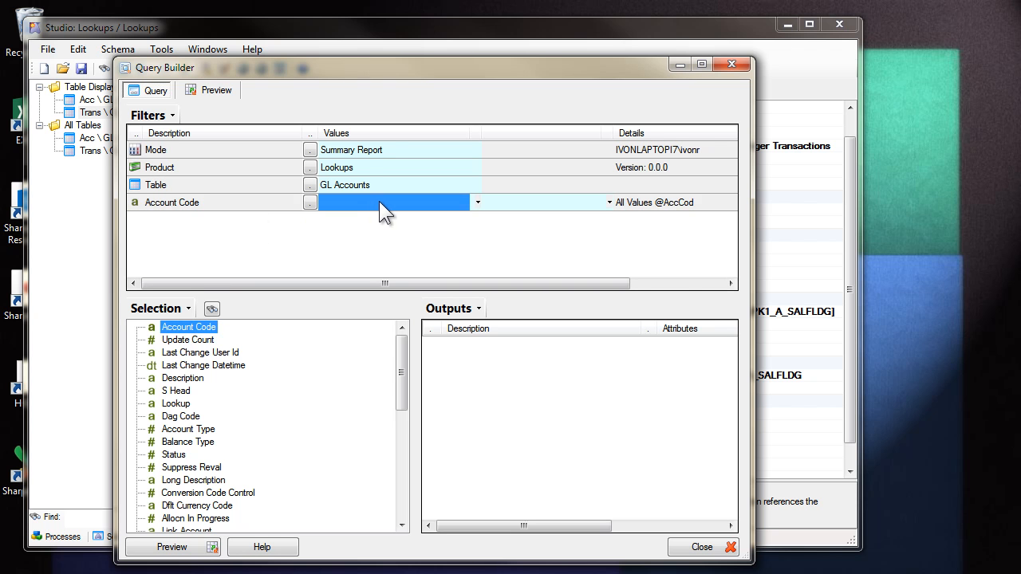
left_click(310, 203)
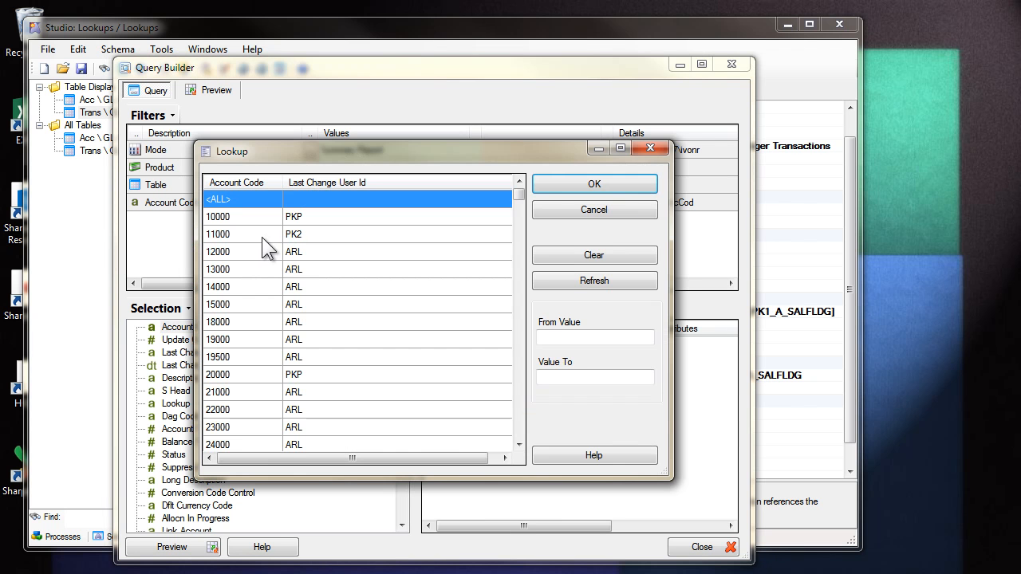
- Examine the columns and source table in the Account Code lookup's debug SQL, and close the test query
left_click(263, 233)
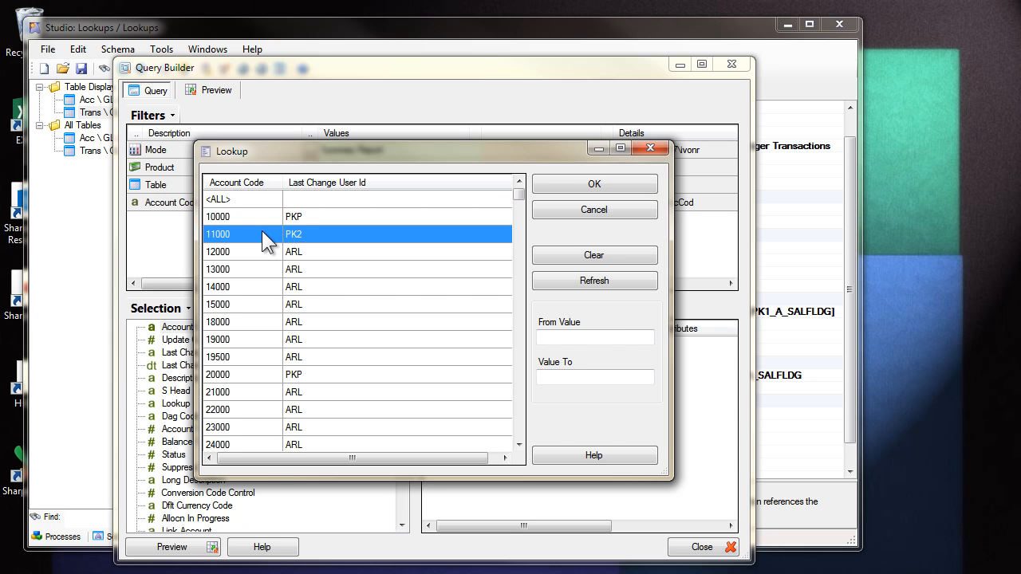
right_click(262, 230)
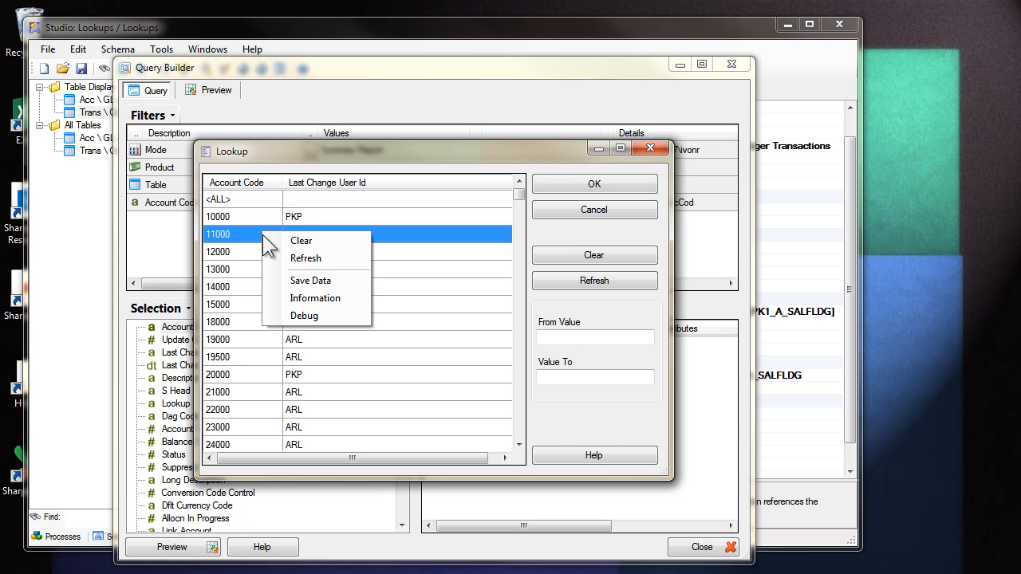
left_click(295, 315)
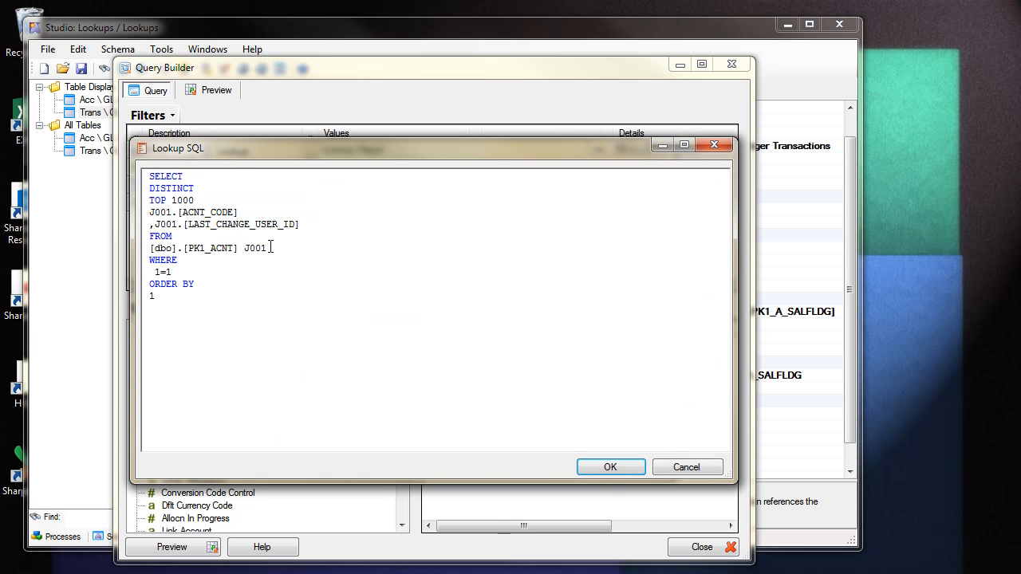
left_click_drag(266, 248, 208, 254)
left_click_drag(167, 212, 289, 228)
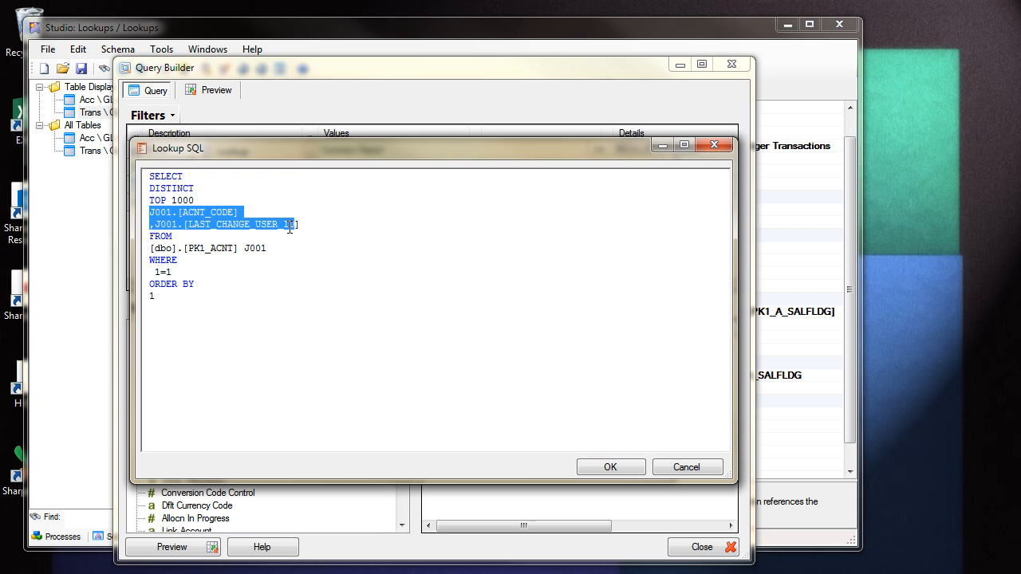
left_click(685, 464)
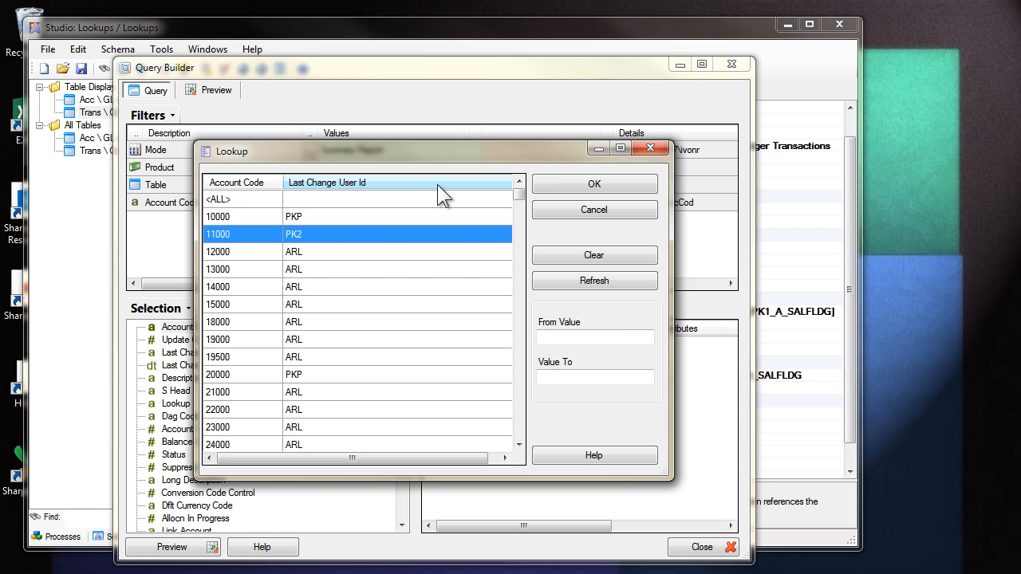
left_click(572, 209)
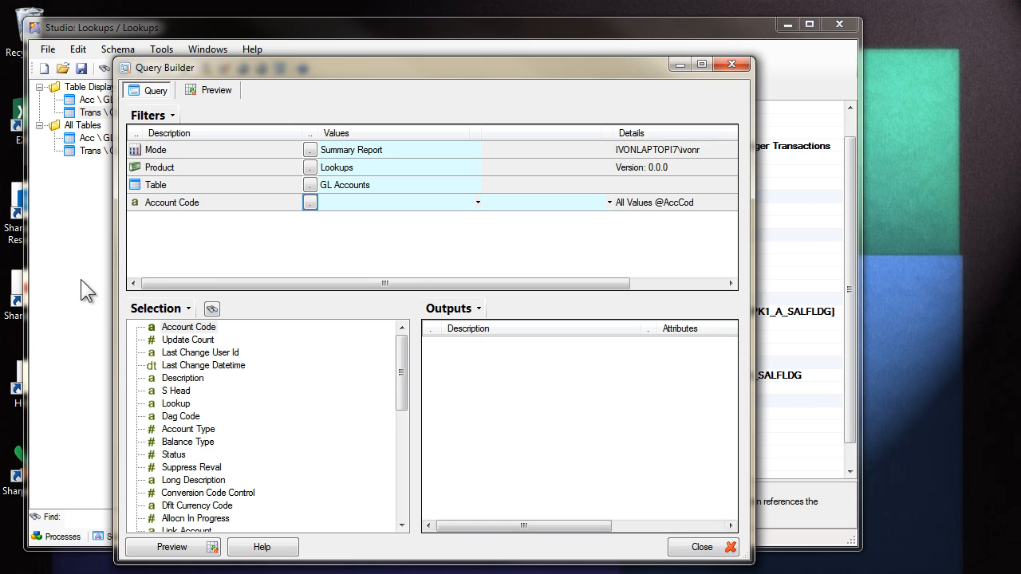
left_click(702, 547)
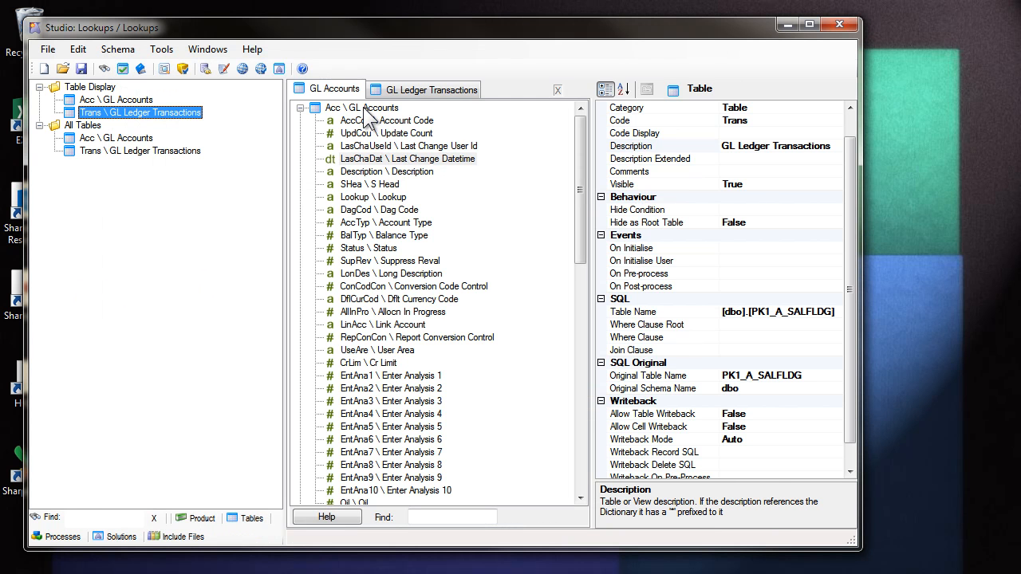
- Set Mandatory Values to Always for the Account Code field of the GL Accounts table
left_click(382, 122)
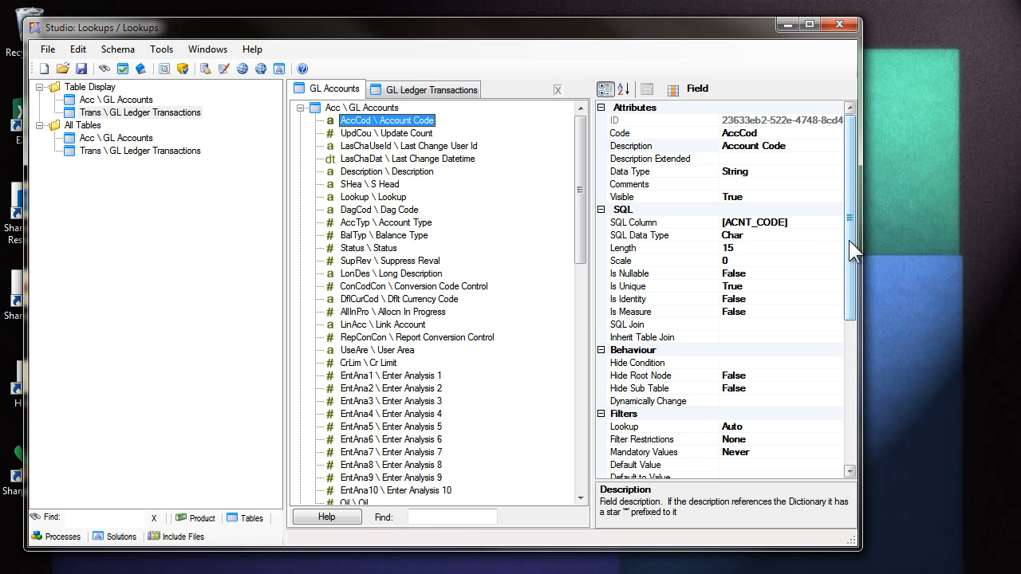
left_click_drag(852, 234, 854, 322)
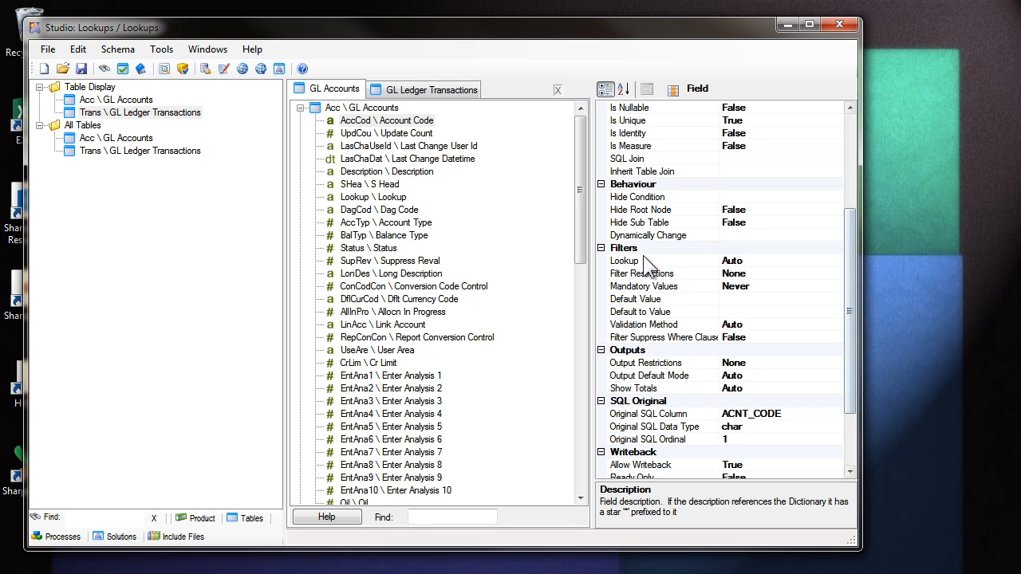
left_click(674, 286)
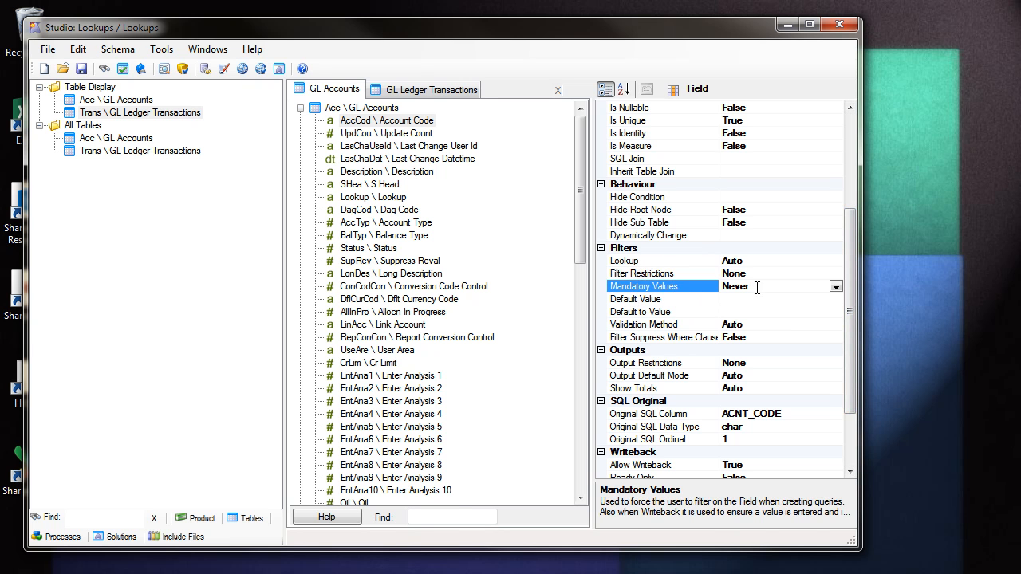
left_click(835, 286)
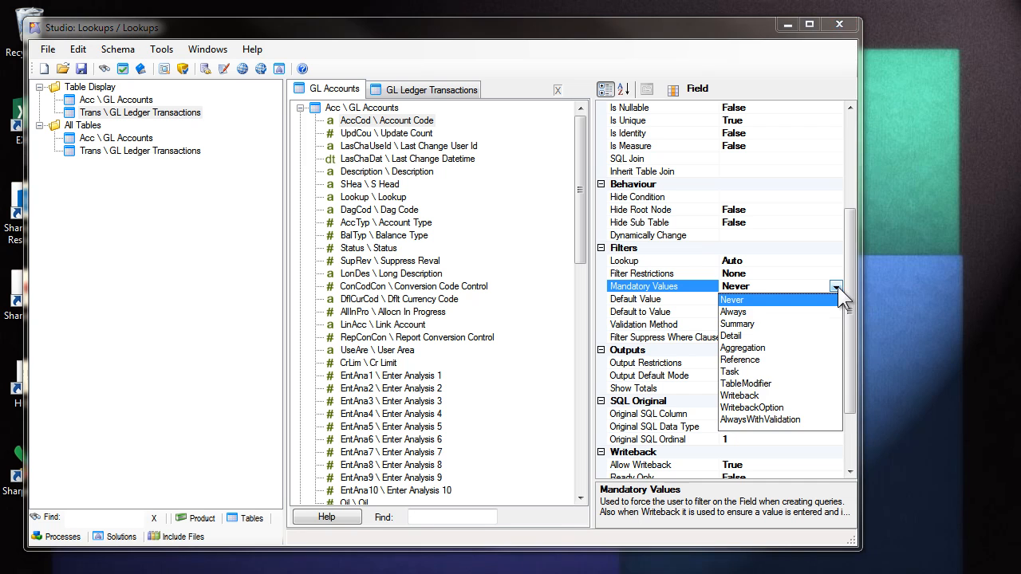
left_click(746, 311)
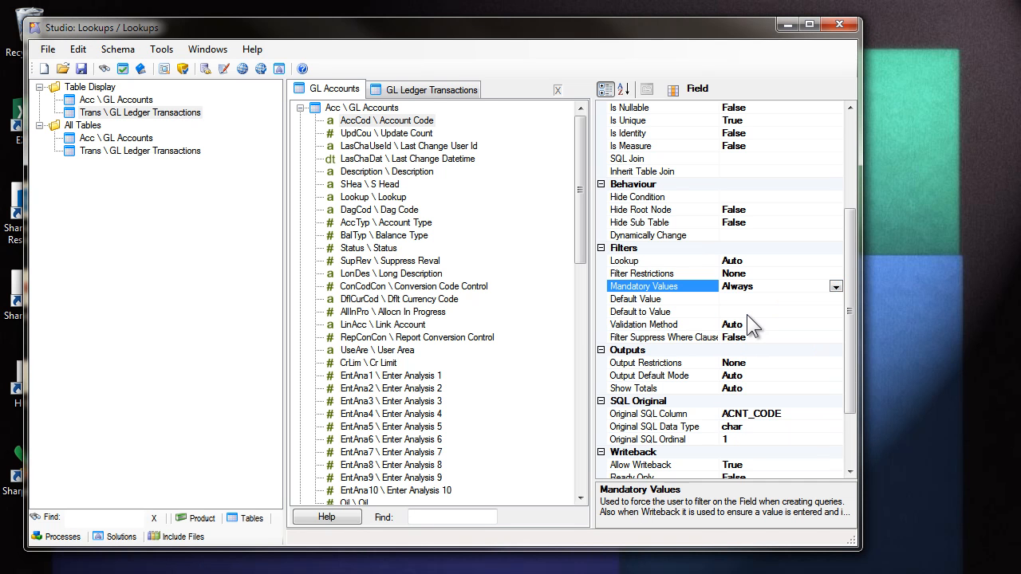
- Change the Account Code field's lookup to a Field List with Account Code, Description and Account Type
left_click(646, 261)
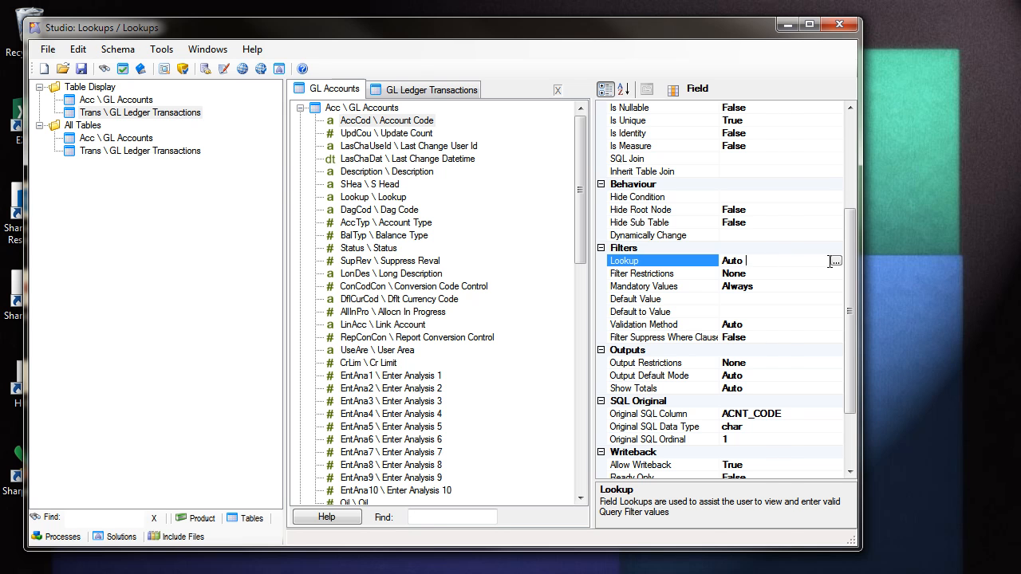
left_click(835, 261)
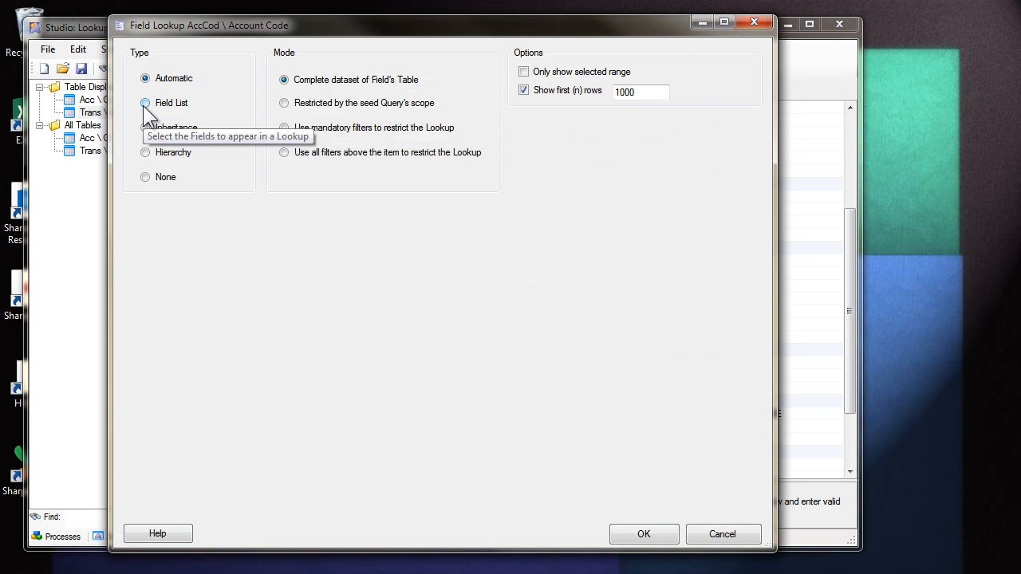
left_click(145, 103)
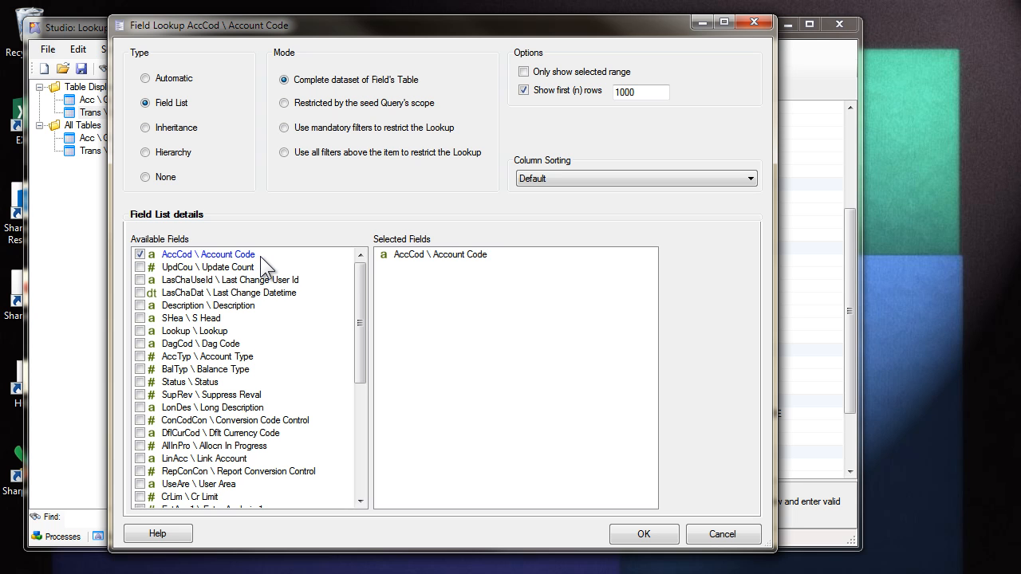
left_click(140, 305)
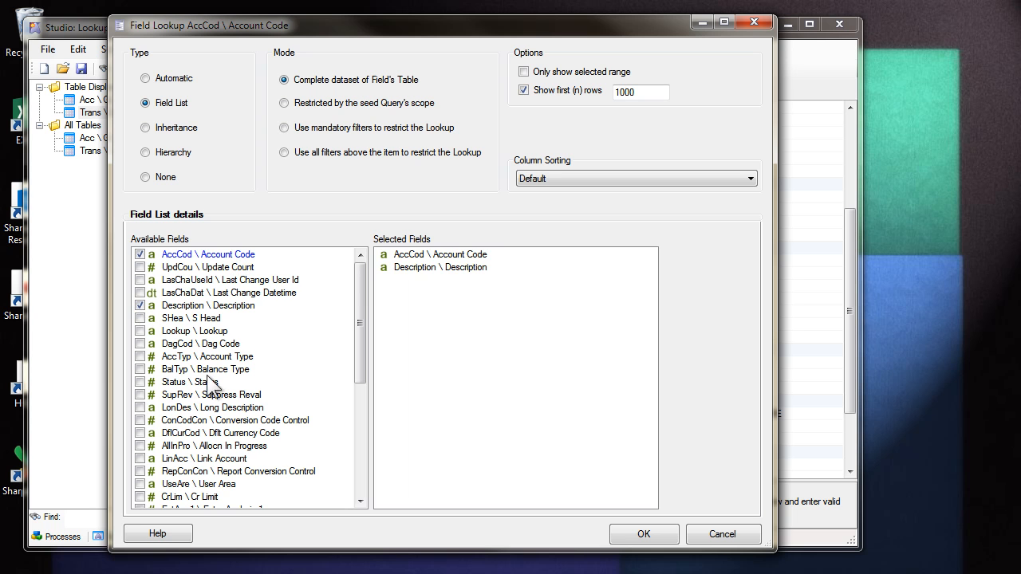
left_click(141, 356)
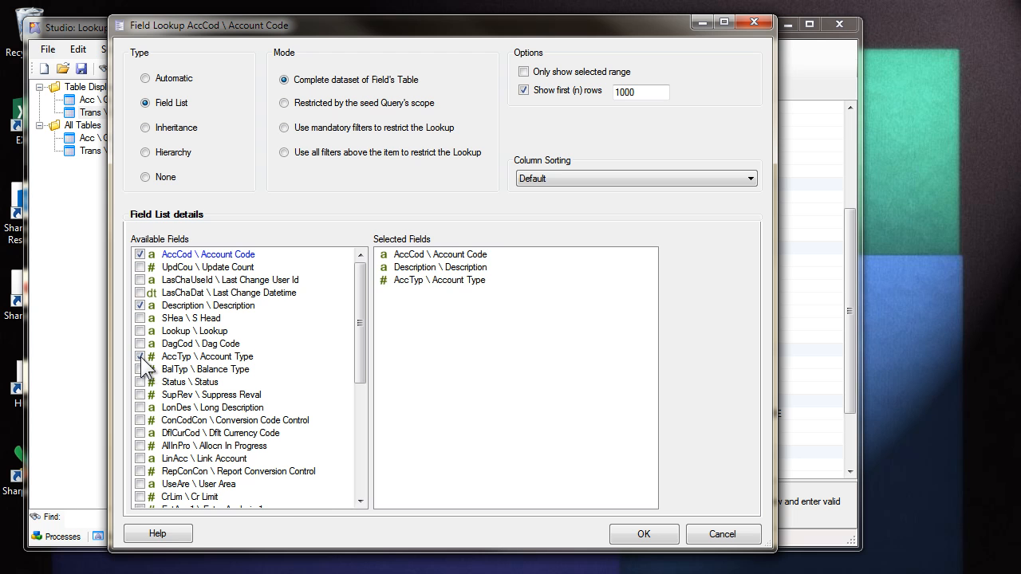
left_click(645, 534)
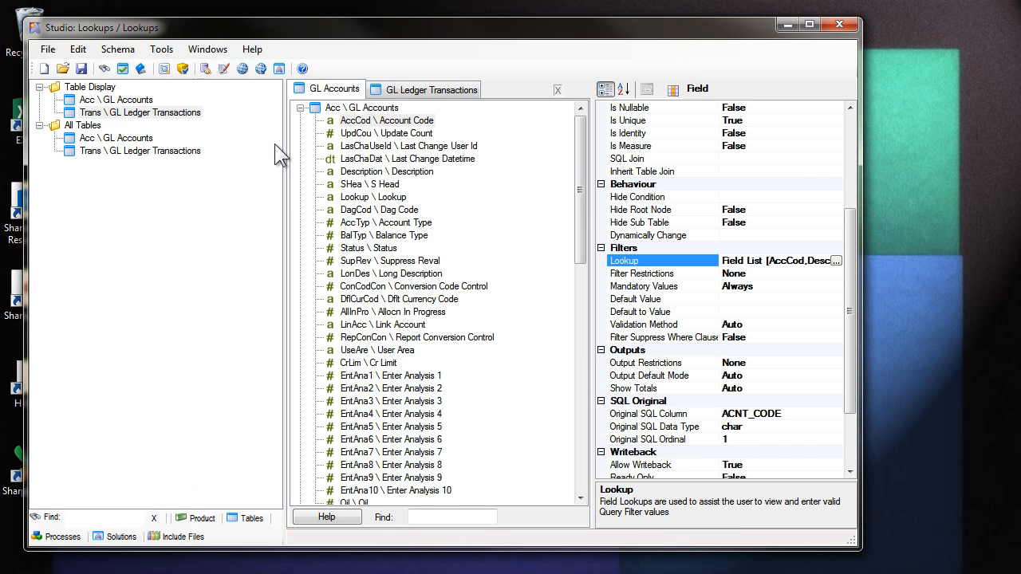
- Test the Account Code lookup in a new query by filtering on that field and browsing the listed accounts
left_click(105, 68)
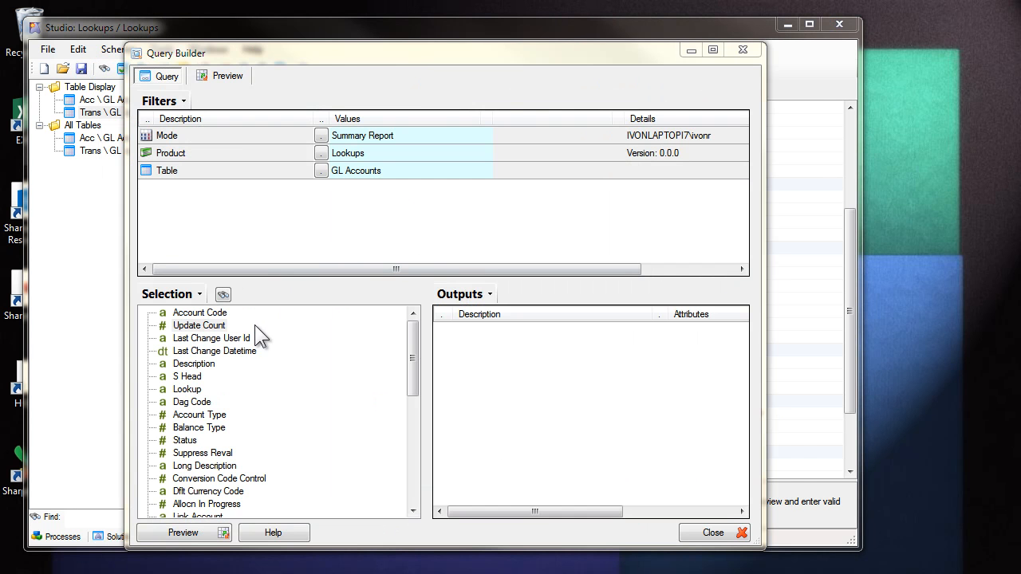
left_click(202, 315)
left_click_drag(203, 316, 296, 198)
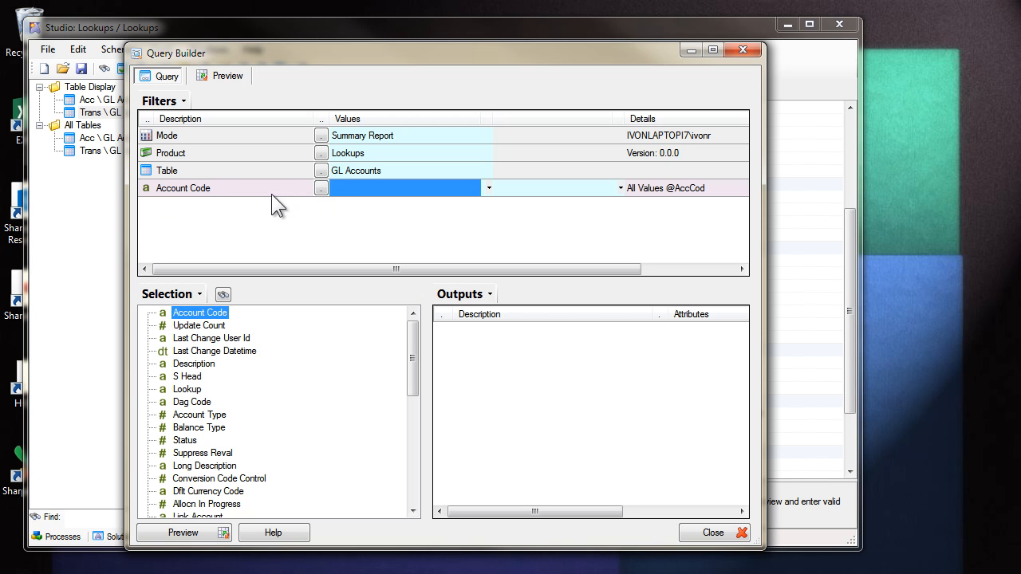
left_click(319, 189)
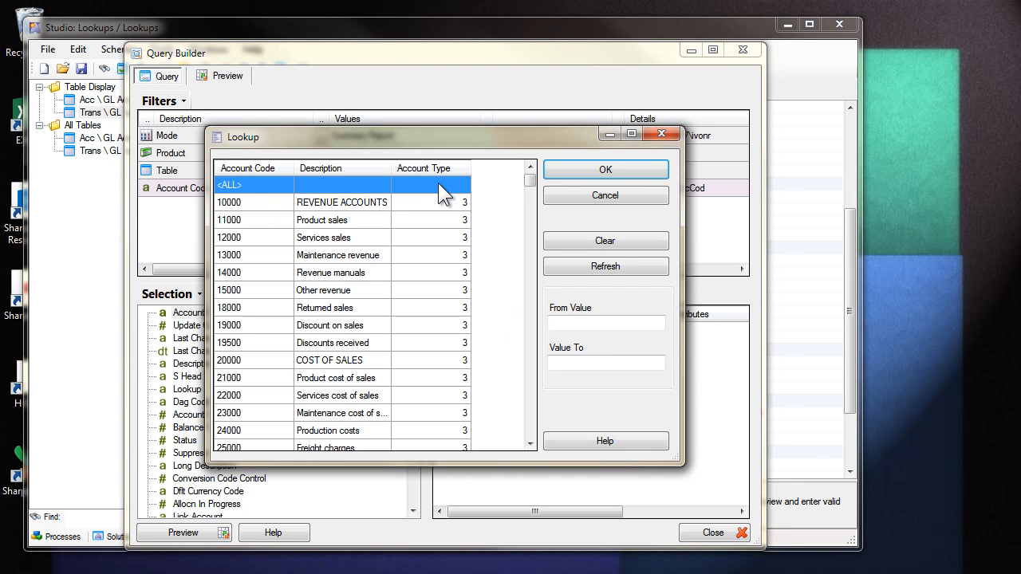
left_click(436, 219)
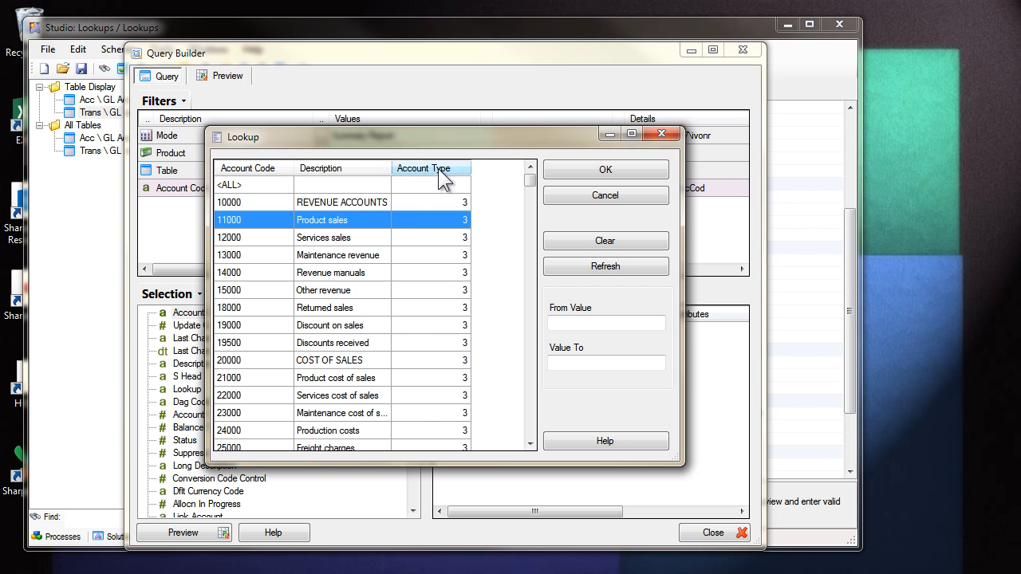
scroll(423, 283, "down", 15)
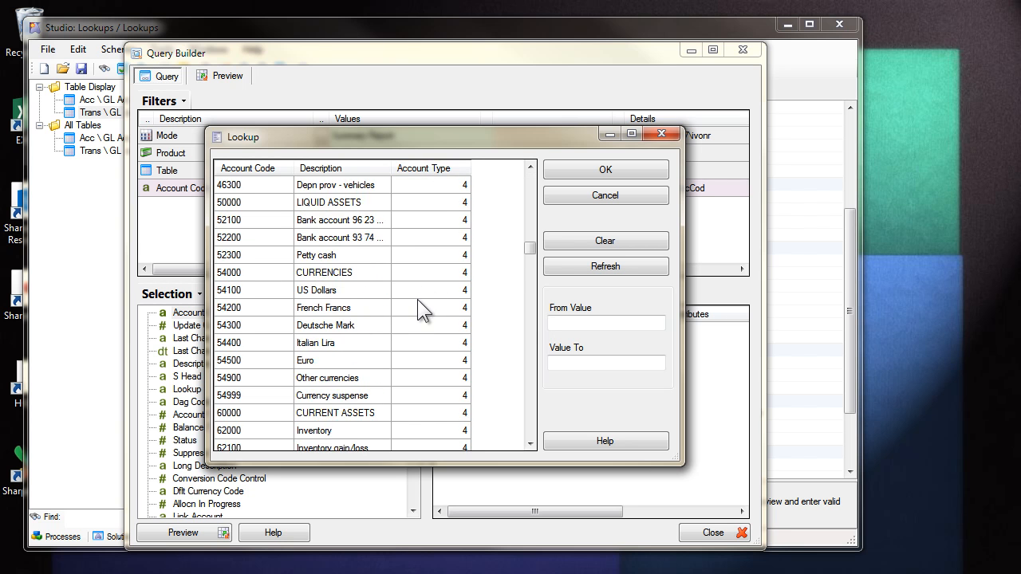
left_click(588, 196)
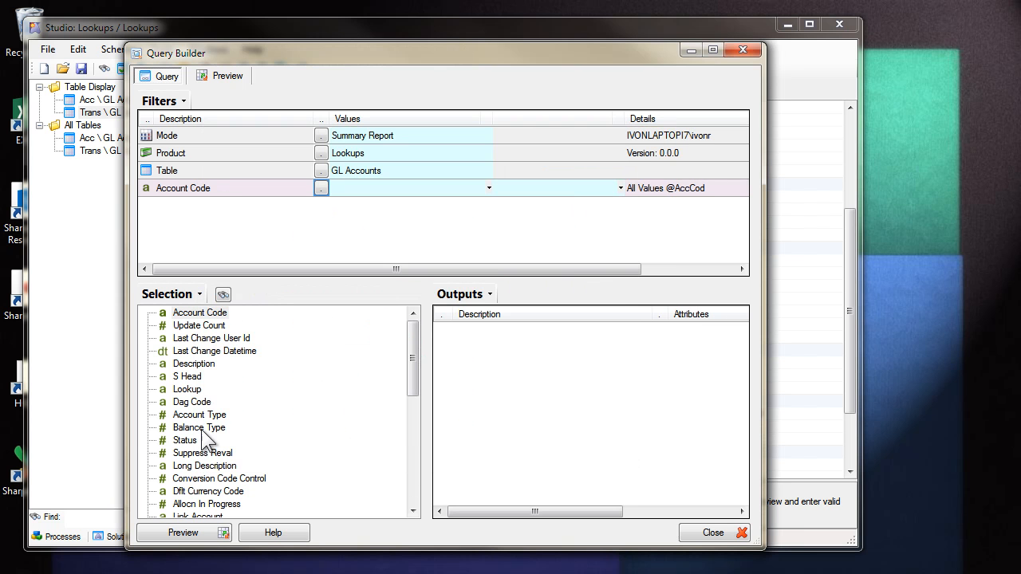
- Add Account Type as a filter in the test query and examine the values offered by its lookup
left_click_drag(199, 416, 290, 233)
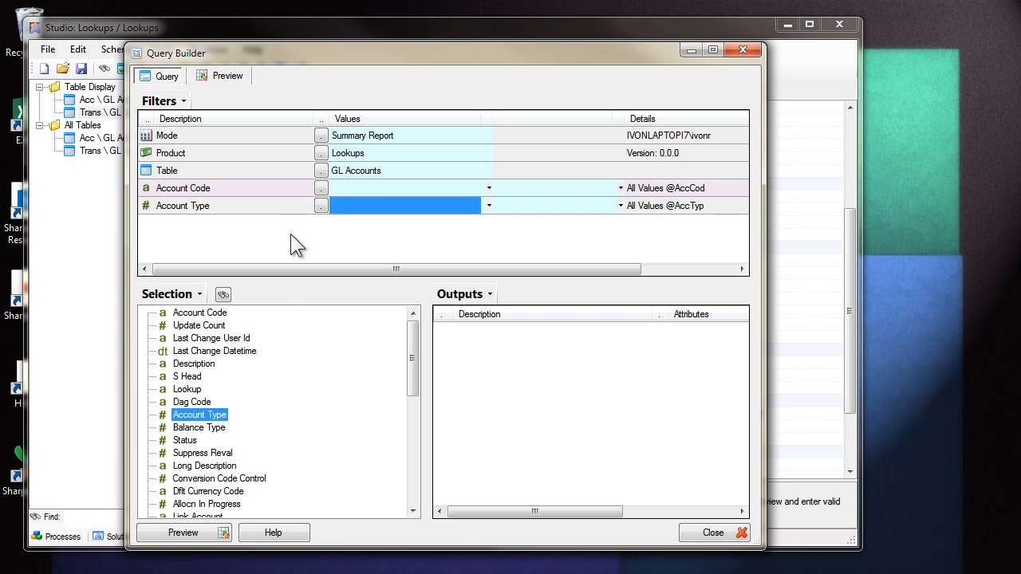
left_click(321, 207)
scroll(345, 221, "down", 2)
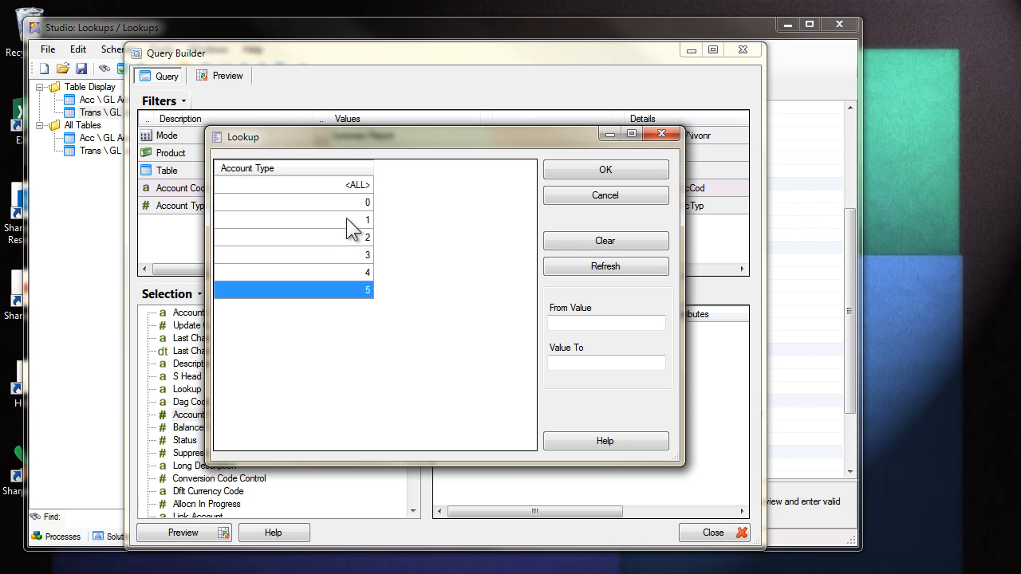
left_click(346, 220)
left_click(344, 237)
left_click(345, 252)
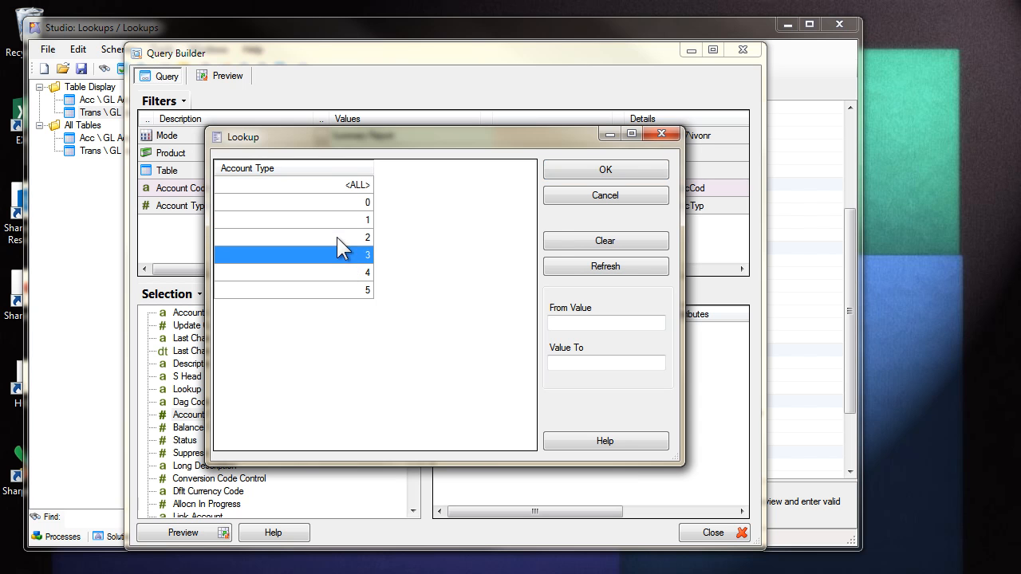
left_click(335, 224)
left_click(331, 241)
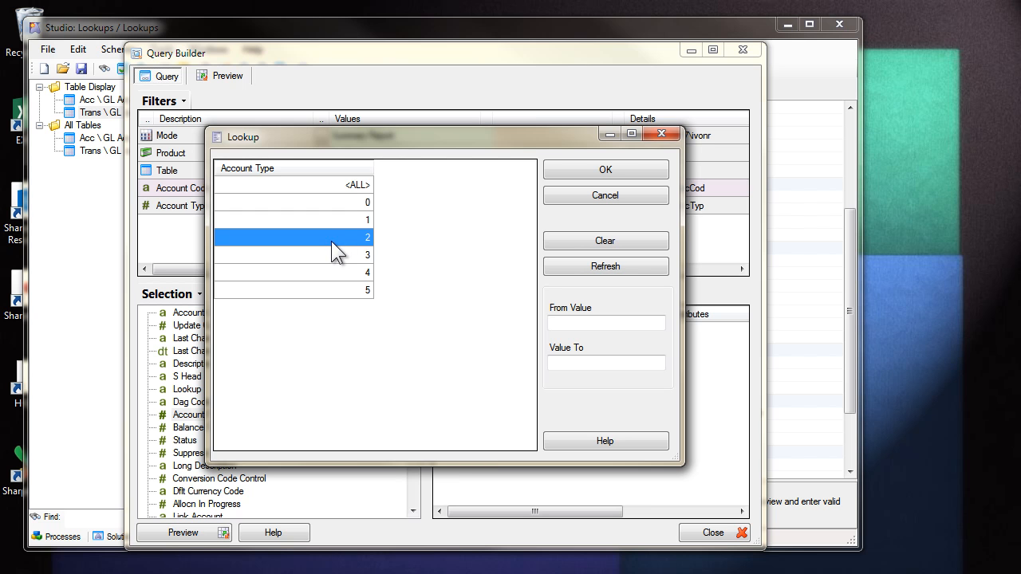
left_click(331, 256)
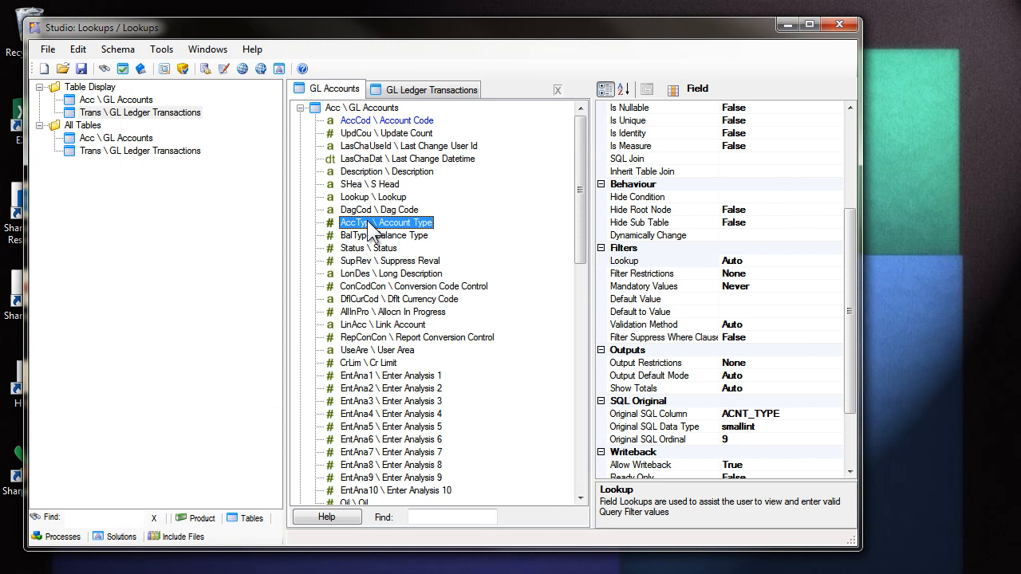
- Set the Validation Method of the Account Type field to Value List
left_click_drag(849, 319, 848, 401)
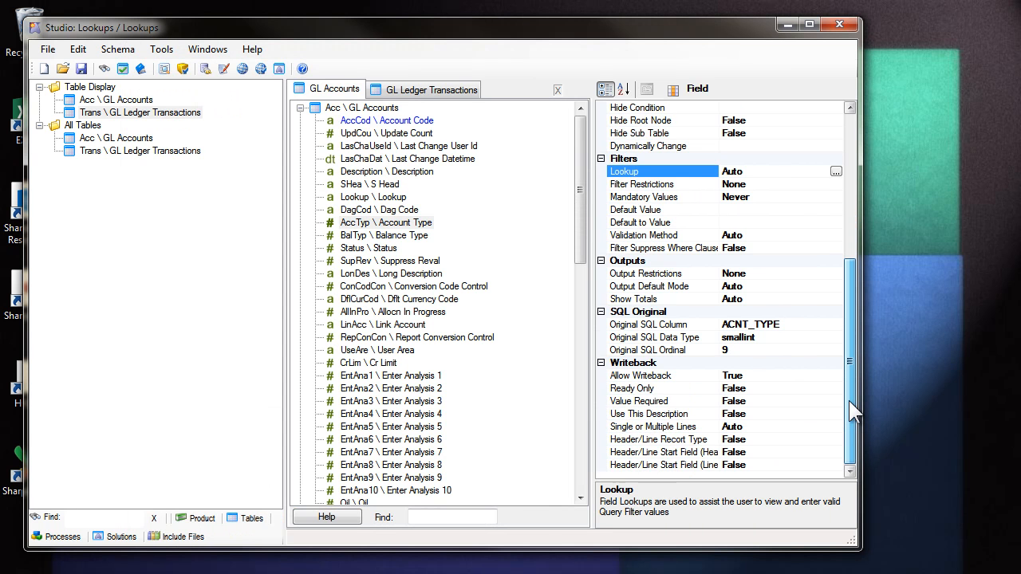
left_click(659, 236)
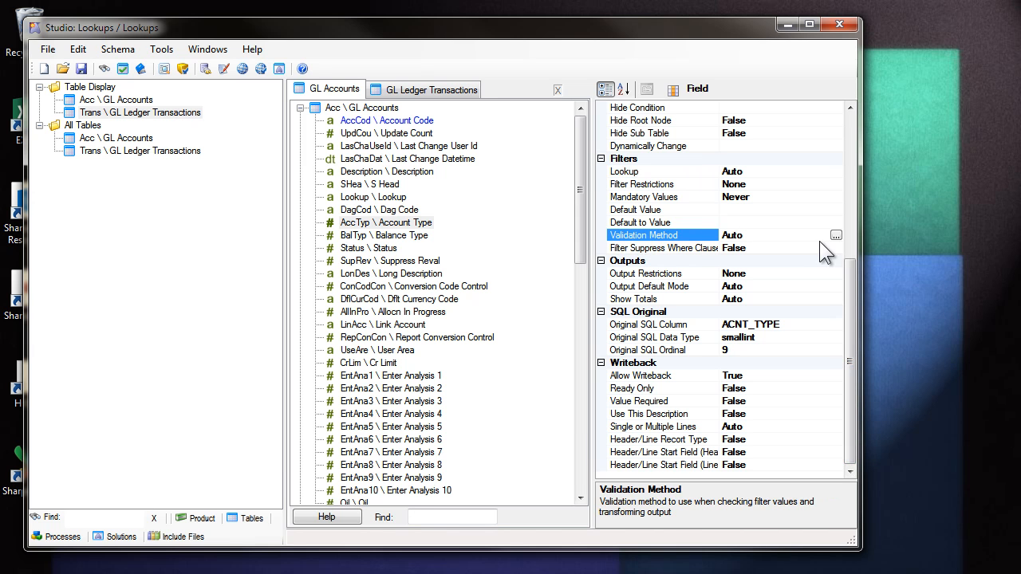
left_click(835, 235)
left_click(311, 160)
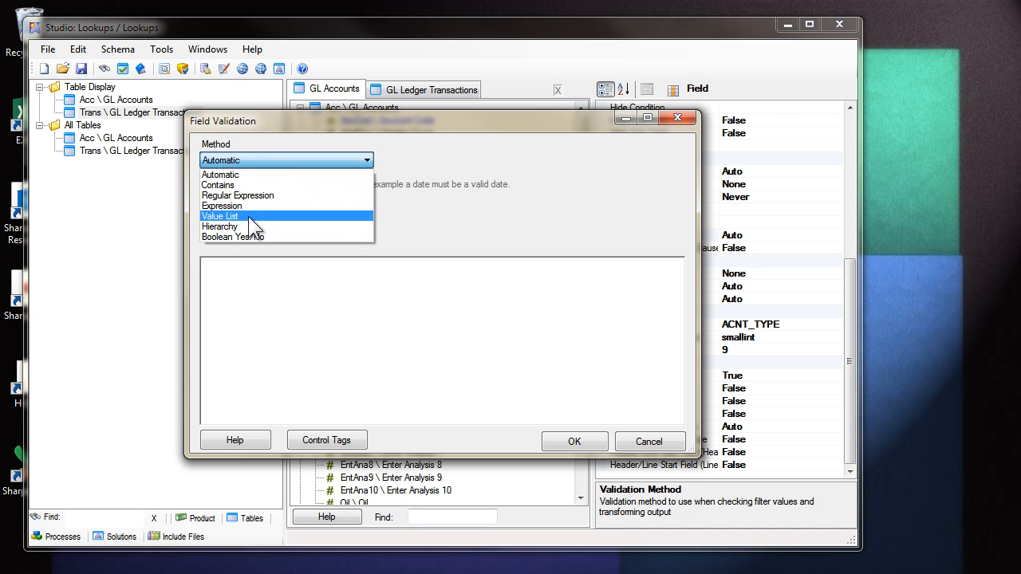
left_click(248, 216)
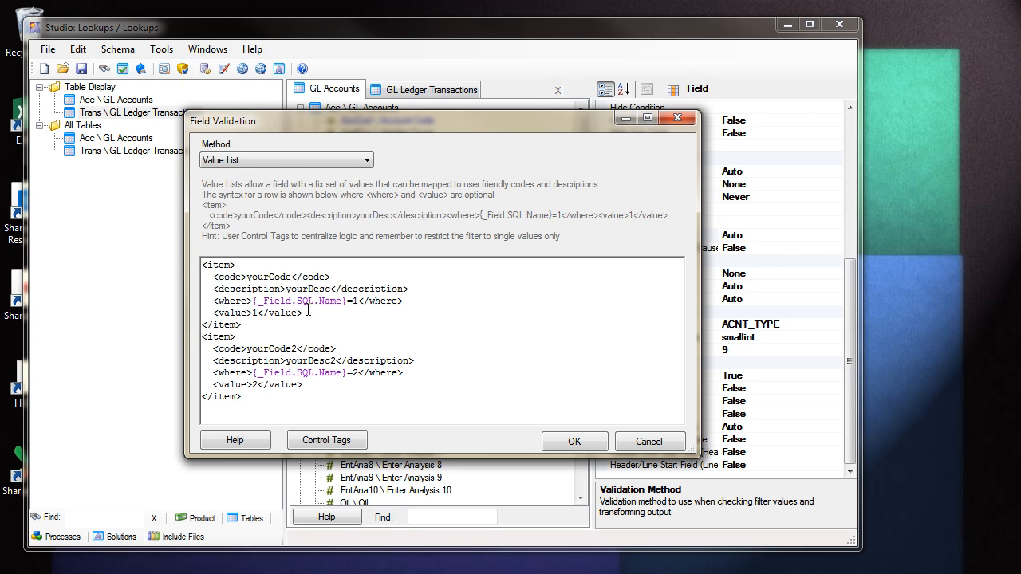
- Try editing the first item of the value list template, setting its code to C and examining its description and where condition
left_click_drag(248, 276, 334, 280)
left_click(272, 281)
double_click(292, 276)
type("C")
left_click_drag(285, 289, 335, 284)
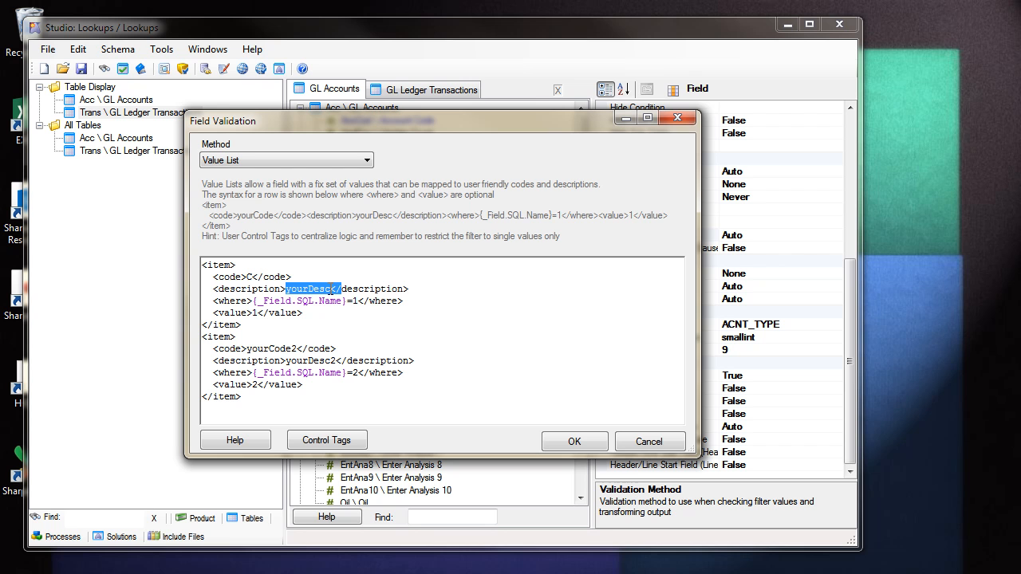
left_click_drag(333, 289, 327, 289)
left_click_drag(219, 301, 400, 302)
left_click(293, 321)
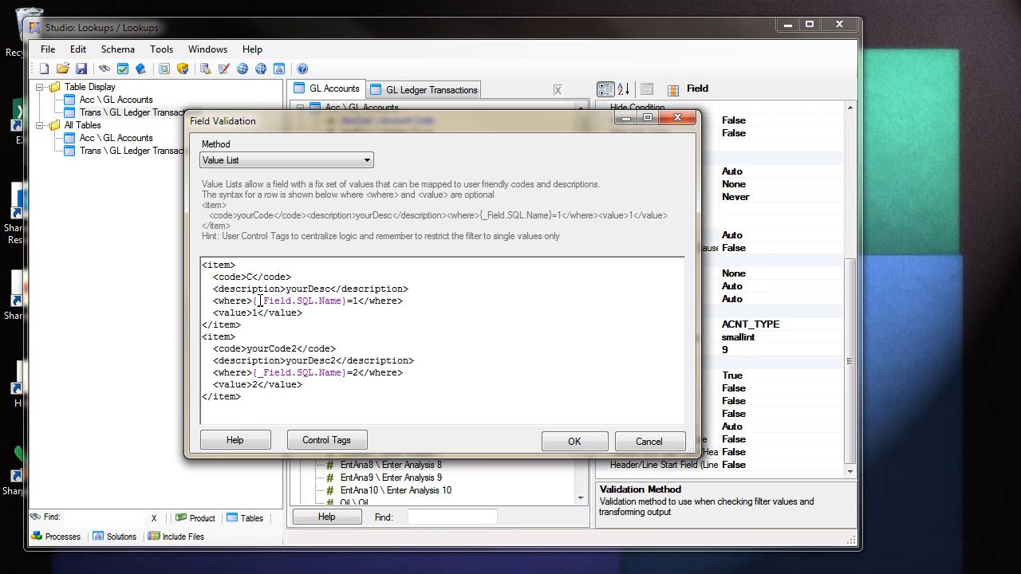
double_click(271, 301)
left_click(353, 301)
type("or")
- Replace the whole template with the prepared account type items, starting with <ALL>, P Profit and Loss and B Balance Sheet
key("ctrl+a")
key("ctrl+v")
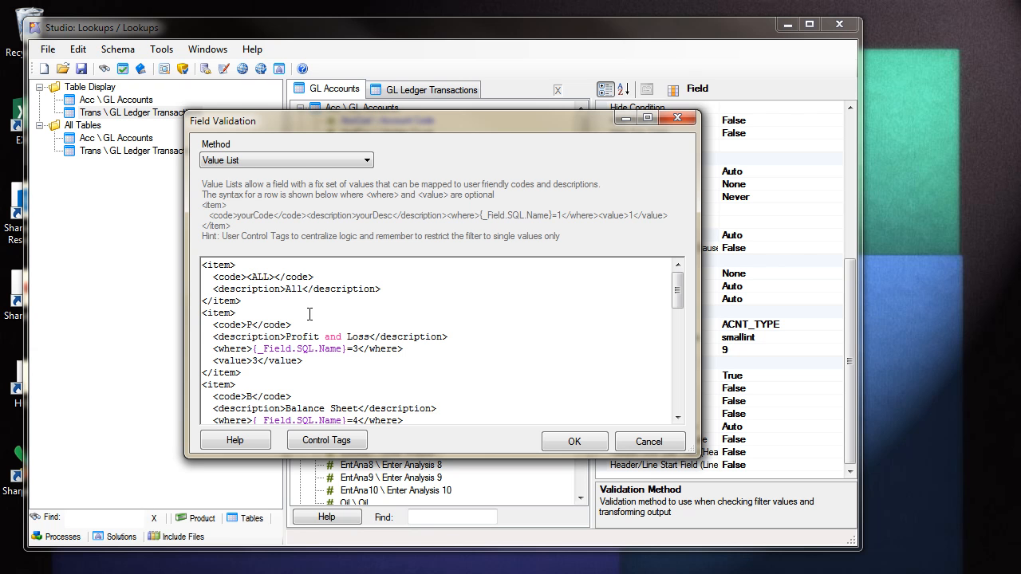
- Examine the <ALL> item and the code, description, where condition and value of the Profit and Loss item
left_click(248, 277)
key("shift+Right")
key("shift+Right")
key("shift+Right")
key("shift+Right")
key("shift+Right")
key("Down")
key("Up")
key("shift+Right")
key("shift+Right")
key("shift+Right")
key("shift+Right")
key("shift+Right")
key("shift+Right")
key("shift+Right")
key("shift+Right")
key("shift+Right")
key("shift+Right")
key("shift+Right")
key("shift+Right")
key("shift+Right")
key("shift+Right")
key("shift+Right")
key("Down")
key("shift+Left")
key("shift+Left")
key("shift+Left")
key("shift+Left")
key("shift+Left")
key("shift+Left")
key("shift+Left")
key("shift+Left")
key("shift+Left")
key("shift+Left")
key("shift+Left")
key("shift+Left")
key("shift+Left")
key("shift+Left")
key("shift+Left")
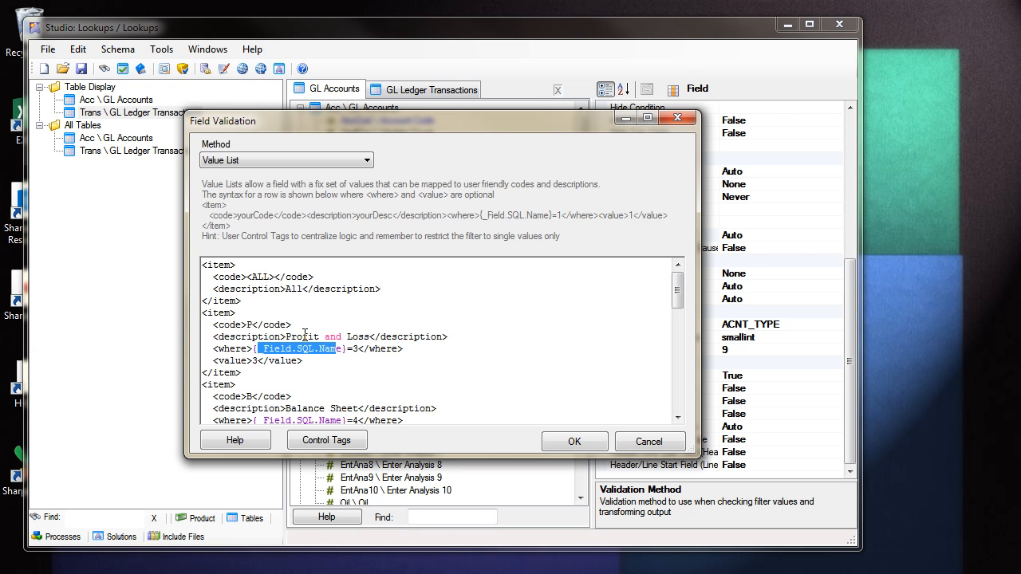
key("Right")
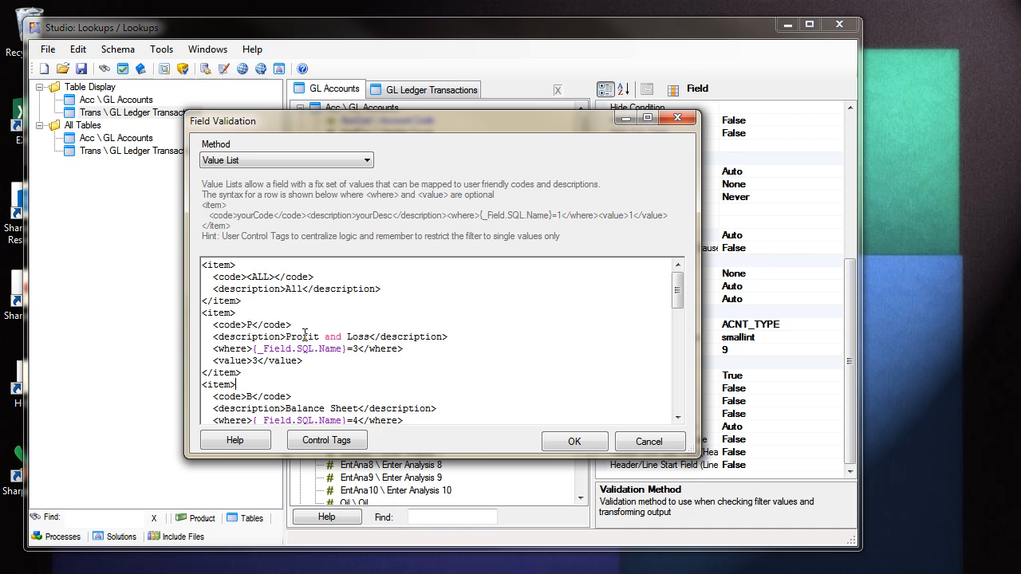
- Review the remaining value list items, comparing the where conditions of Memo, Exclude Memo Accounts and Balance Sheet Account Types
key("Down")
key("Down")
key("Down")
key("Down")
key("Down")
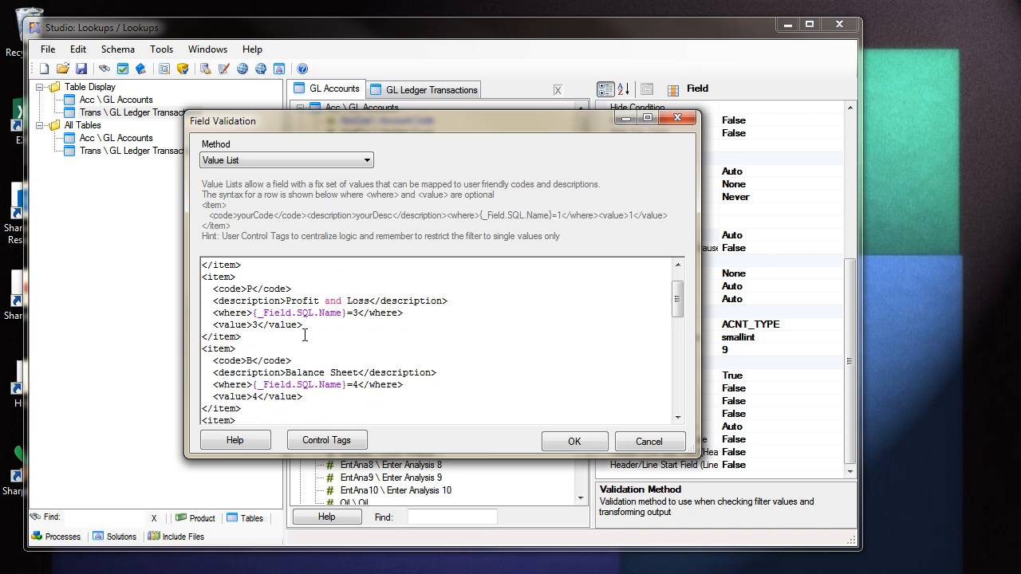
key("Down")
key("Down")
key("Down")
key("Down")
key("Down")
key("Down")
key("Down")
key("Down")
key("Down")
scroll(304, 335, "up", 3)
scroll(254, 396, "down", 8)
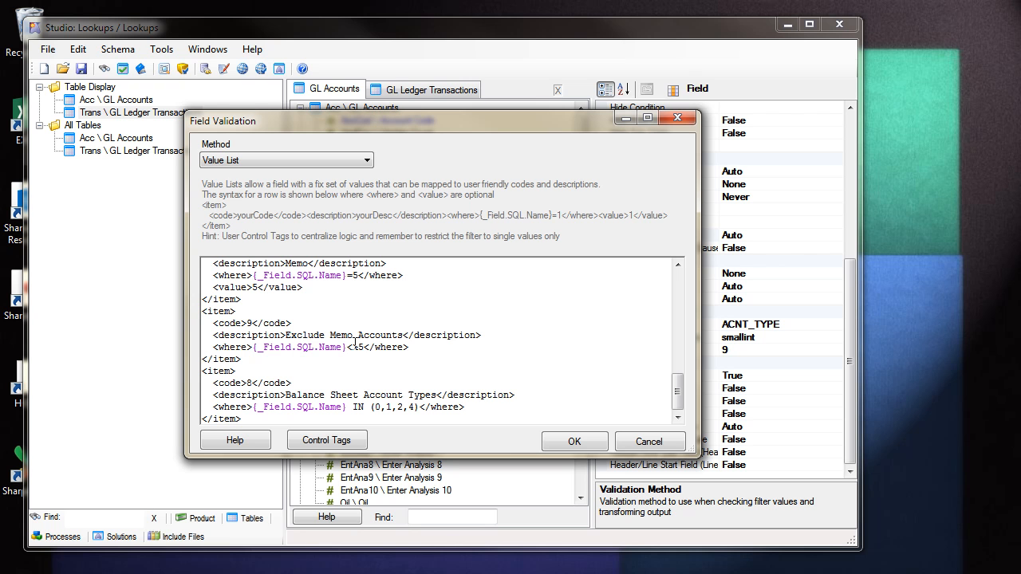
left_click_drag(359, 274, 249, 275)
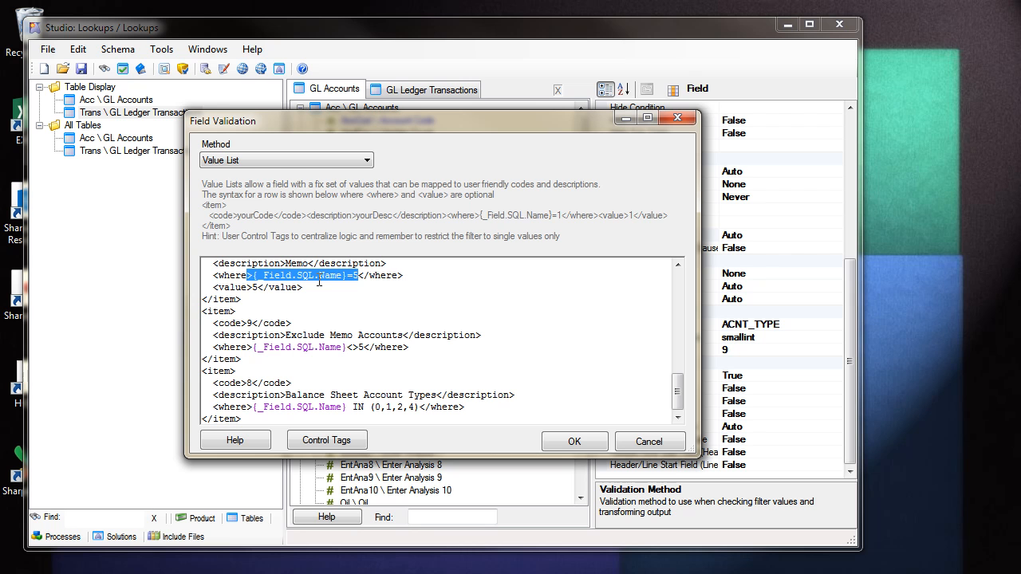
left_click(355, 347)
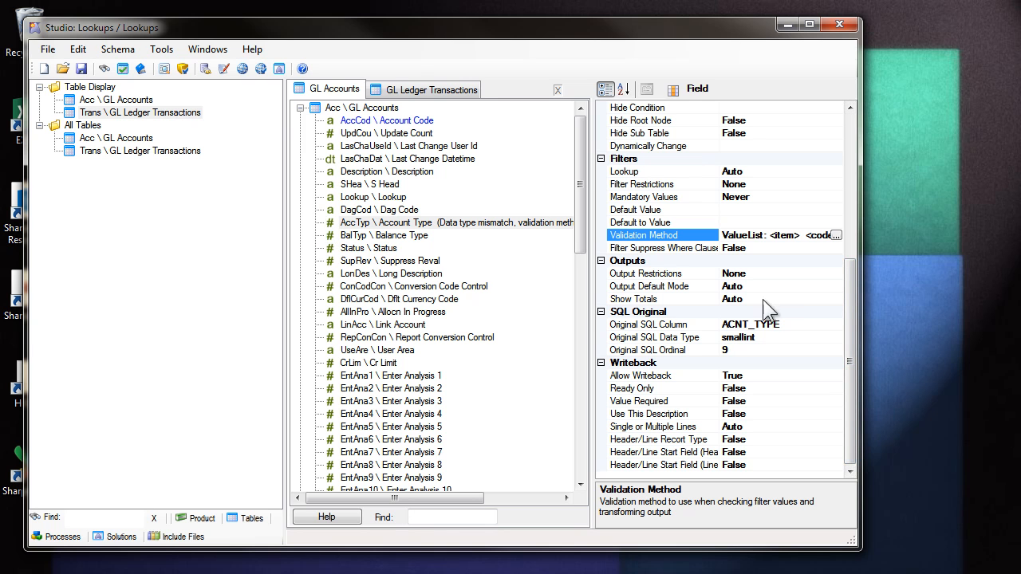
- Set the Account Type field's Data Type to String and save the changes
left_click_drag(849, 281, 849, 171)
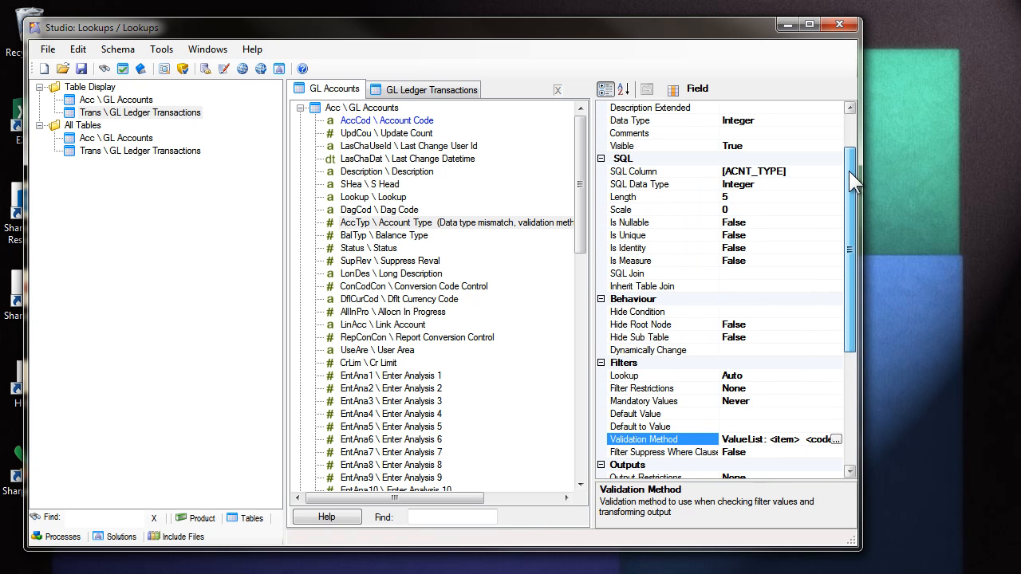
left_click(742, 184)
scroll(747, 237, "up", 1)
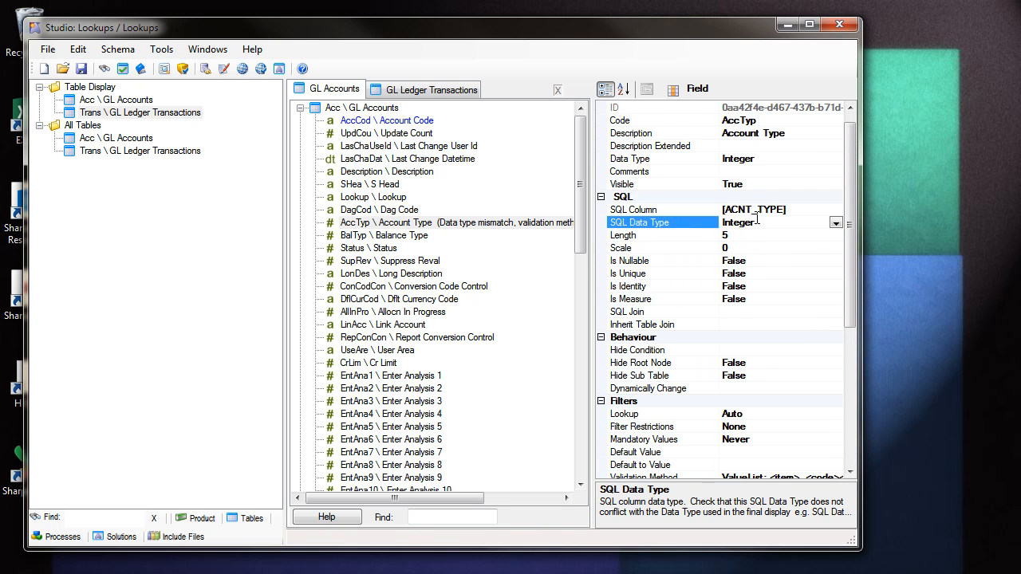
left_click(779, 157)
left_click(836, 158)
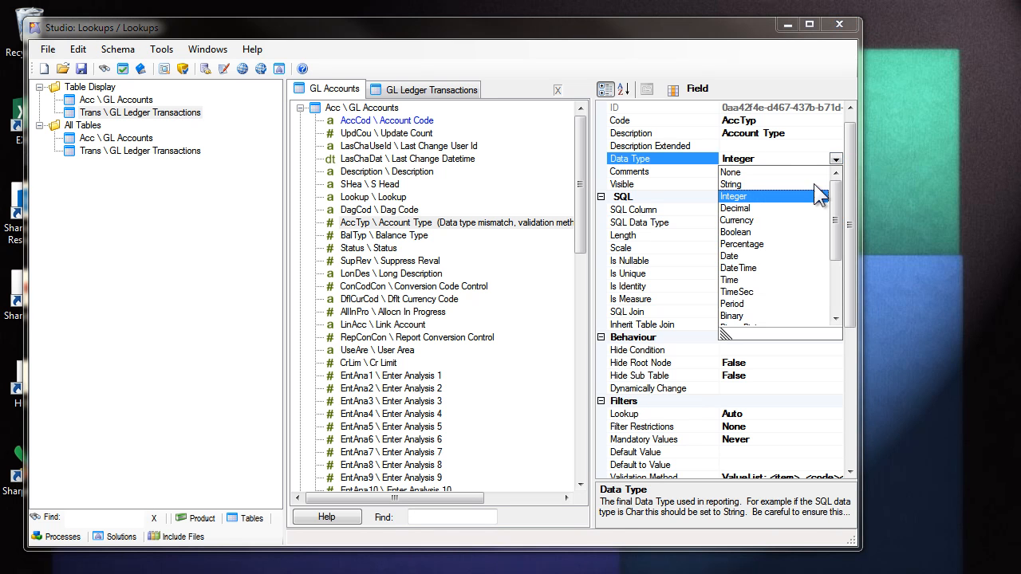
left_click(741, 185)
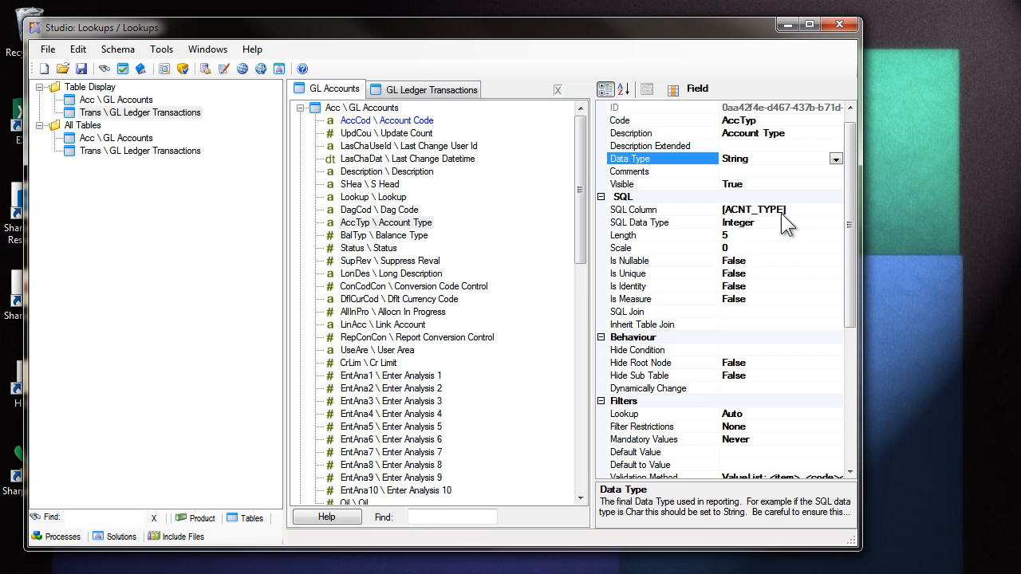
left_click(373, 197)
left_click(80, 68)
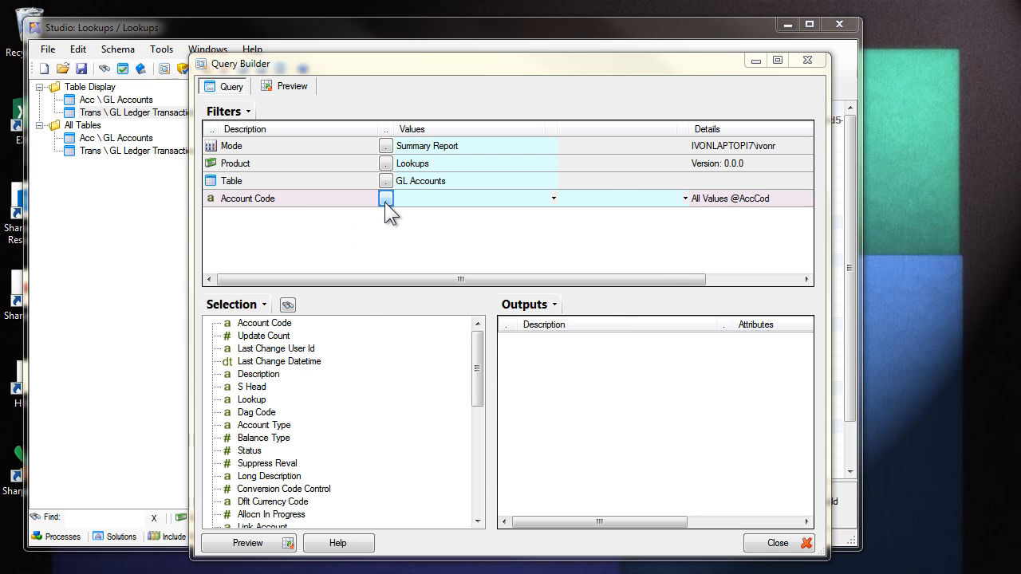
- Check the Account Code filter's lookup in the query, and add Account Type as a filter to examine its lookup values
left_click(385, 202)
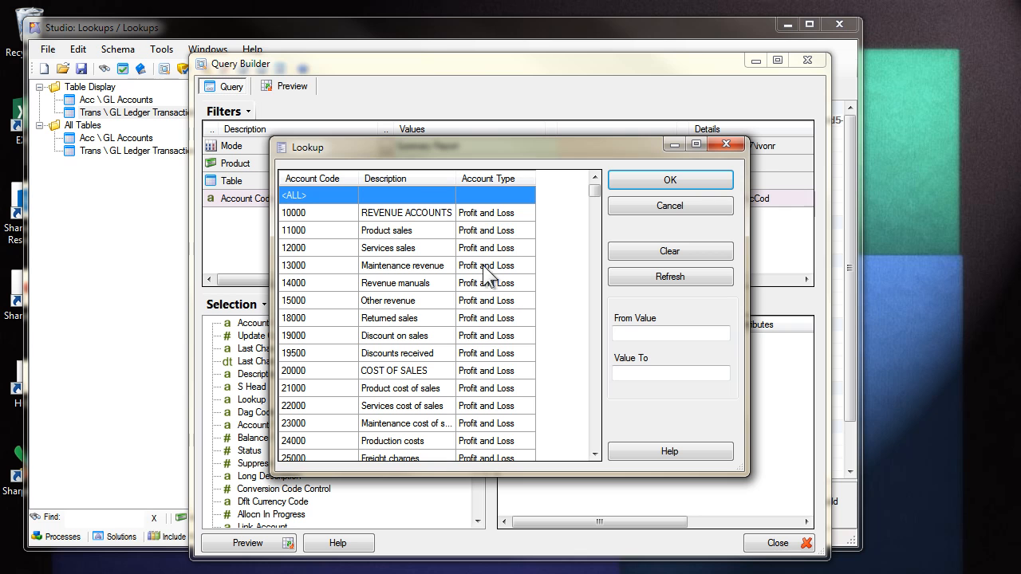
left_click(652, 205)
left_click_drag(264, 428, 360, 224)
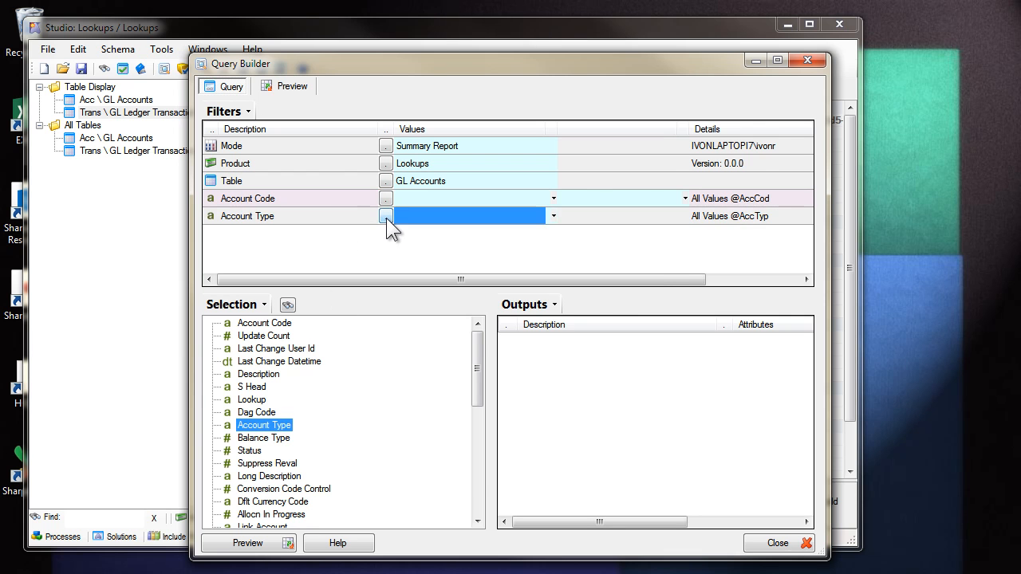
left_click(386, 216)
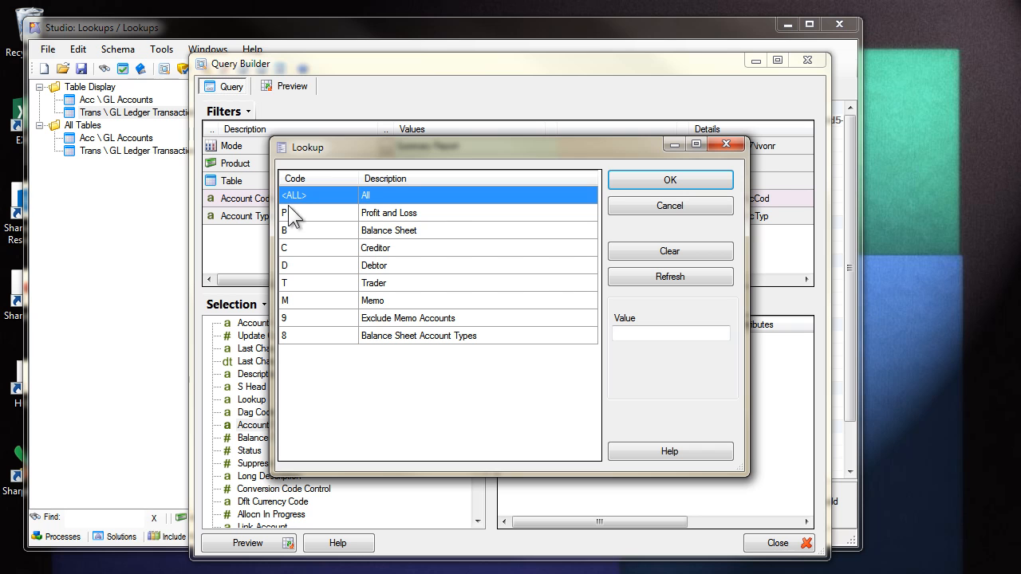
left_click(616, 208)
- Add Account Type and Account Code as outputs and try previewing the query with both filters empty
left_click_drag(259, 214, 511, 352)
left_click_drag(265, 200, 516, 353)
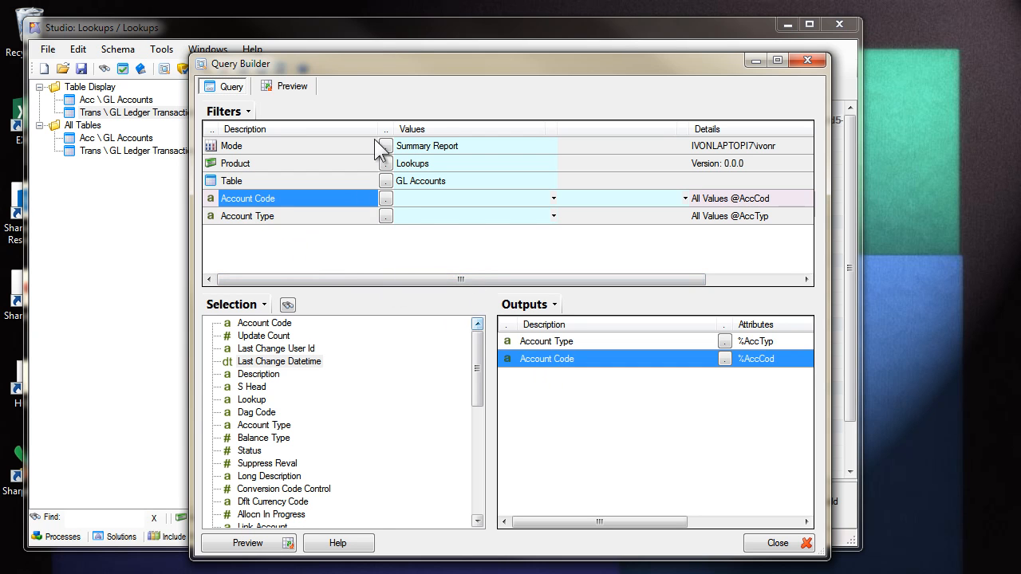
left_click(288, 88)
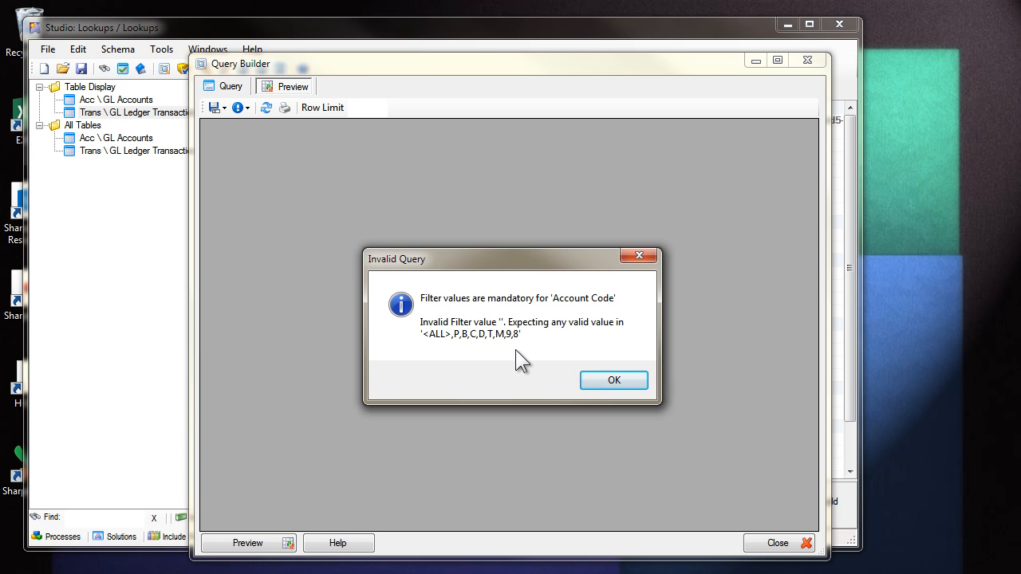
left_click(611, 381)
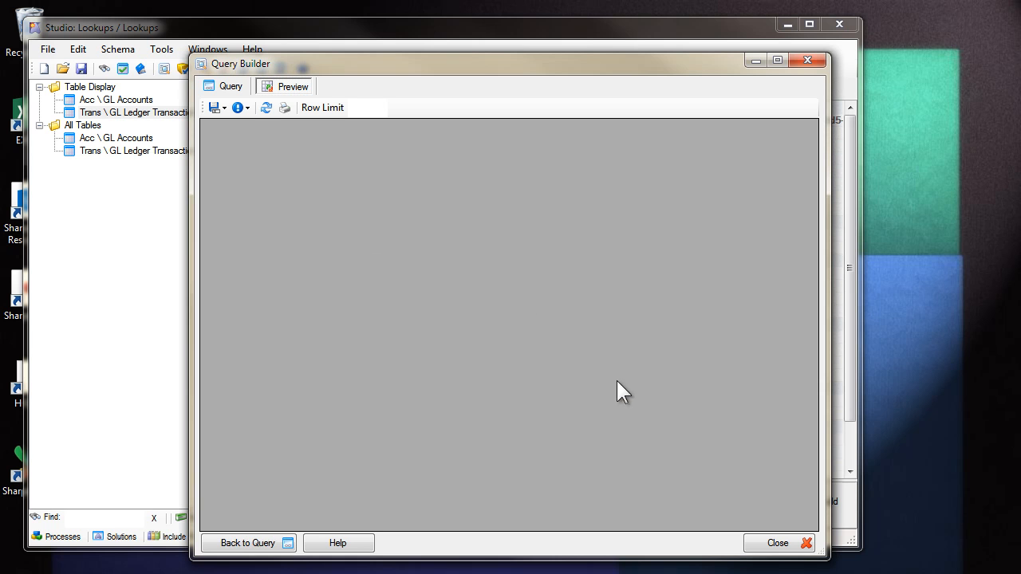
- Set the Account Type filter to <ALL> and try previewing the query again
left_click(230, 88)
left_click(407, 215)
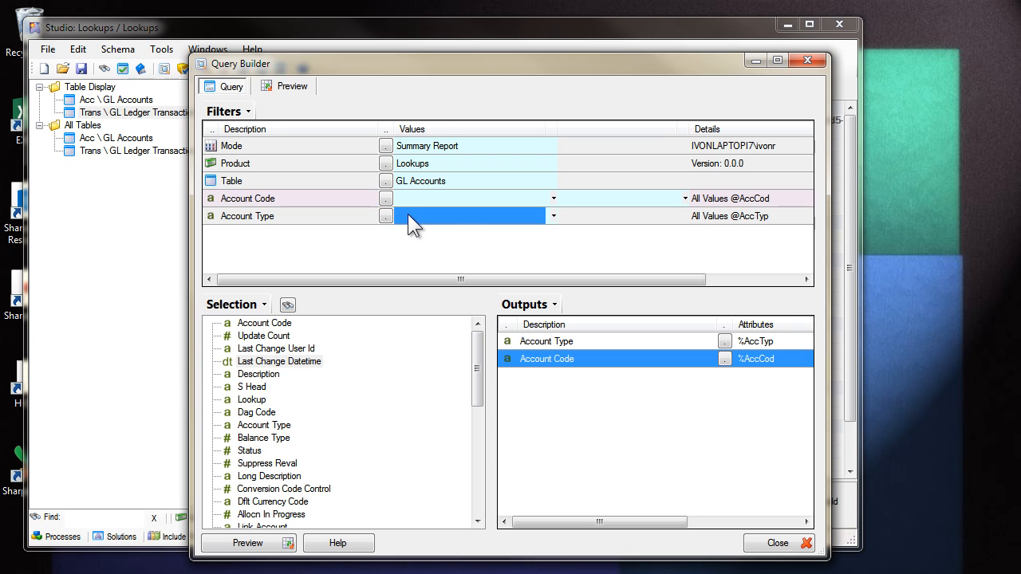
left_click(338, 218)
left_click(286, 90)
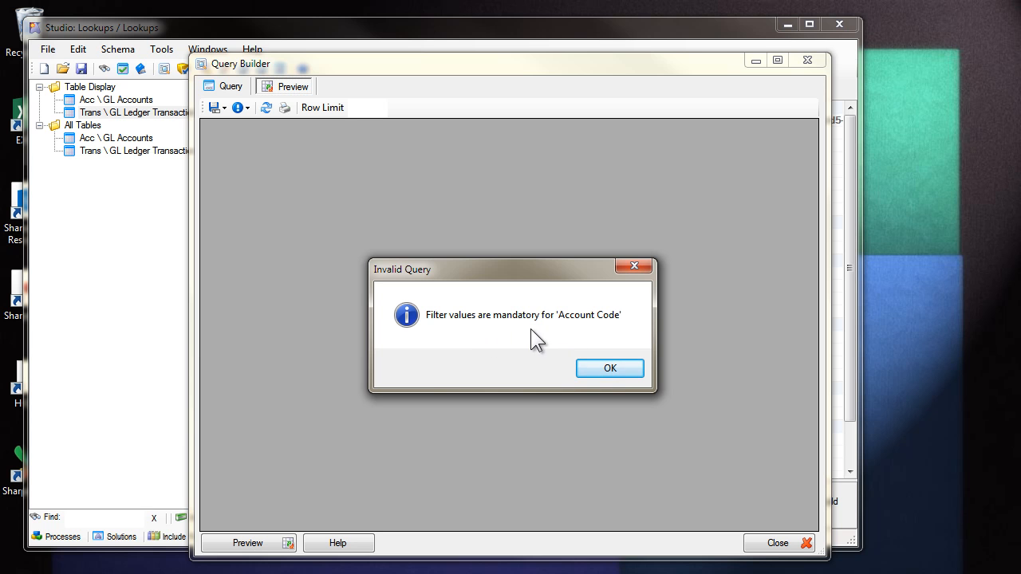
left_click(619, 370)
- Set the Account Code filter to <ALL> from its lookup and preview the query results
left_click(237, 88)
left_click(304, 202)
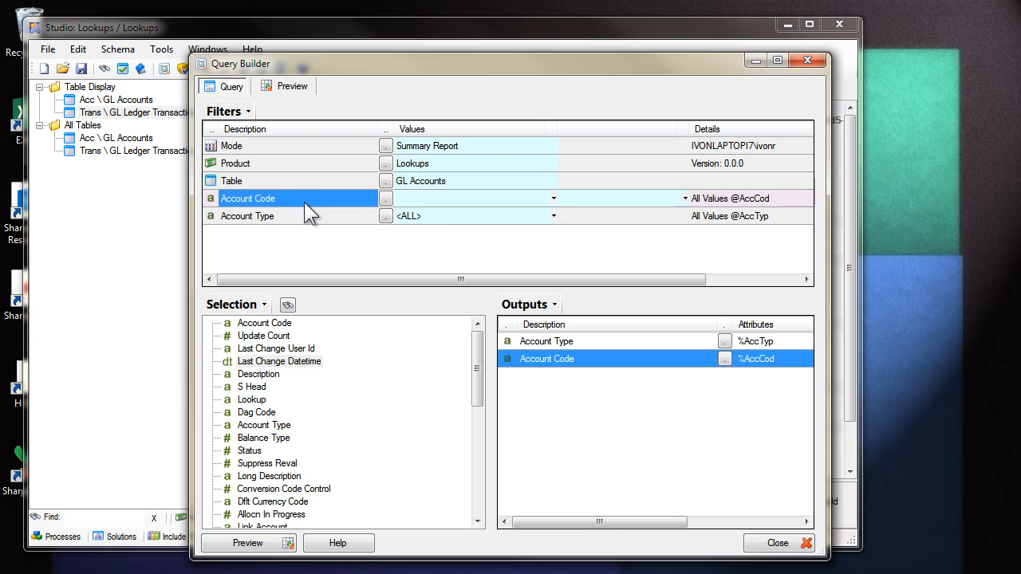
left_click(442, 197)
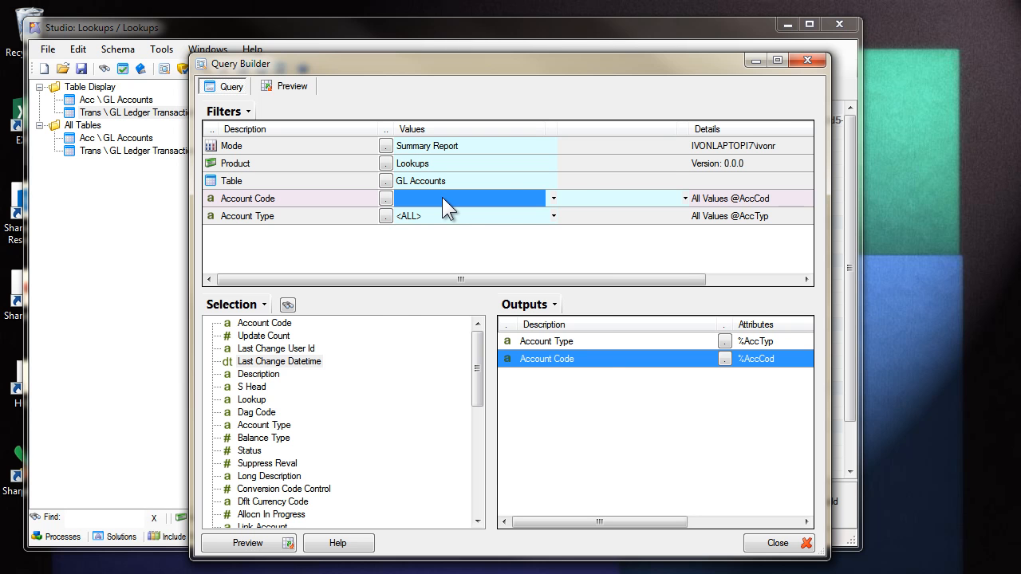
left_click(442, 197)
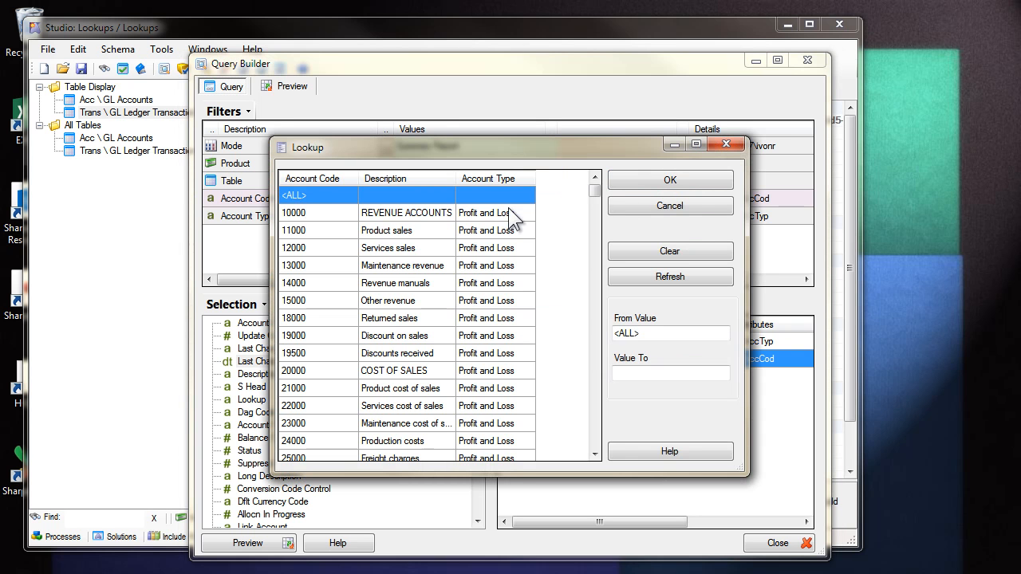
left_click(693, 182)
left_click(293, 87)
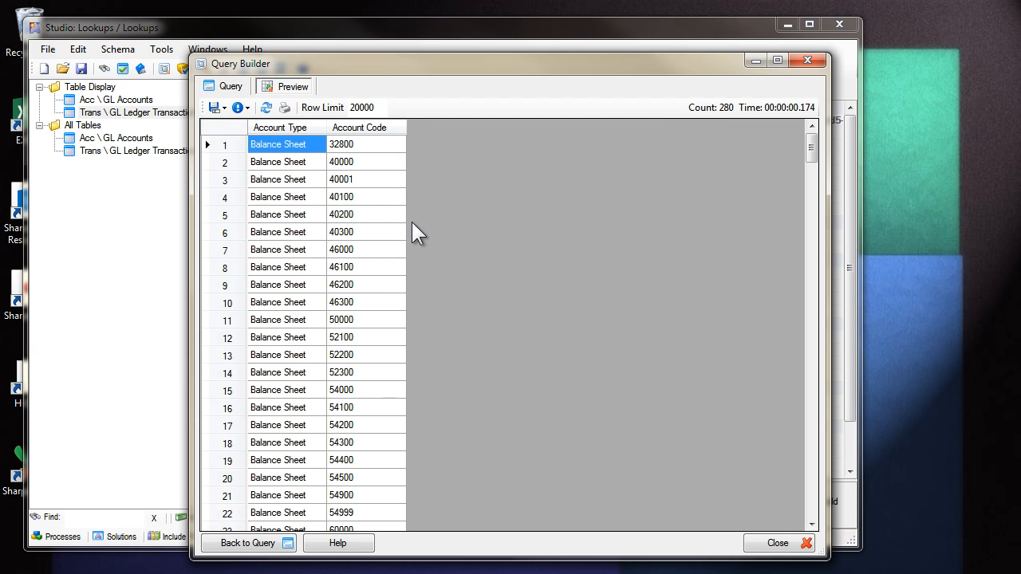
- Open the query debug info and examine how the generated SQL translates the account type values
left_click(239, 107)
left_click(272, 146)
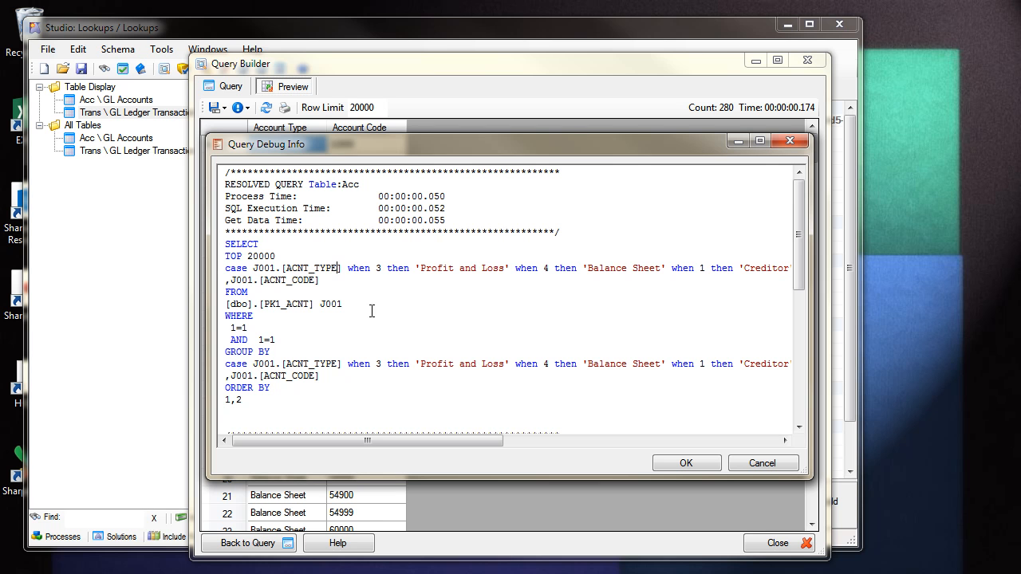
double_click(379, 269)
left_click_drag(410, 441, 449, 438)
mouse_move(375, 269)
left_mouse_down()
mouse_move(222, 269)
mouse_move(389, 269)
left_mouse_up()
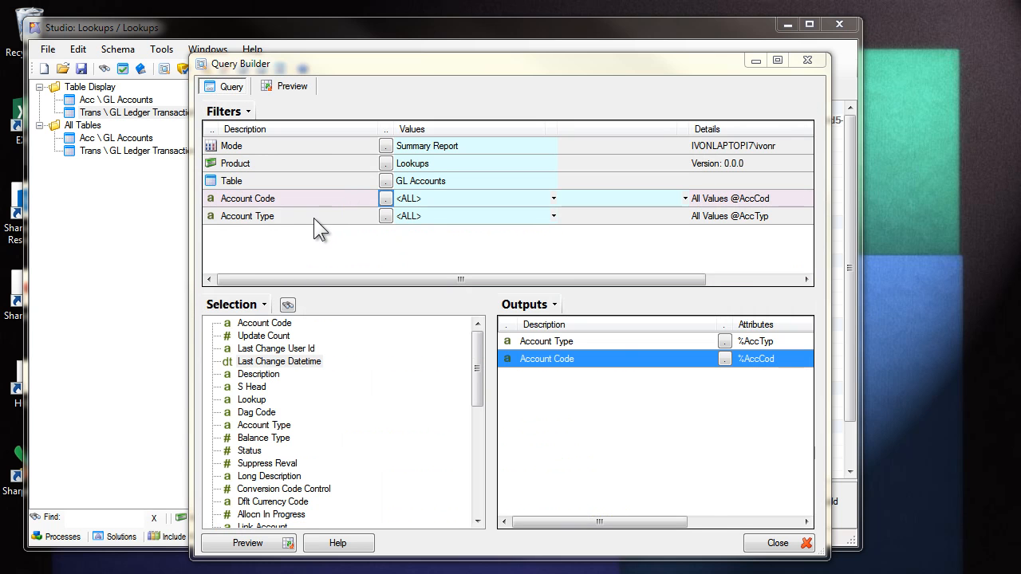
- Move the Account Type filter above Account Code and set it to C (Creditor) from its lookup
left_click_drag(313, 218, 313, 202)
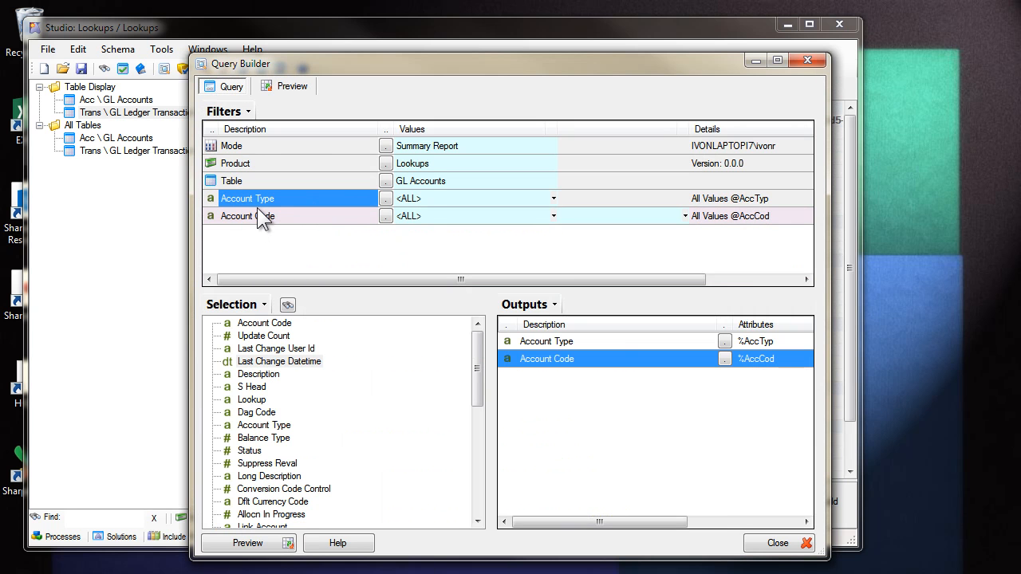
left_click(386, 199)
left_click(360, 252)
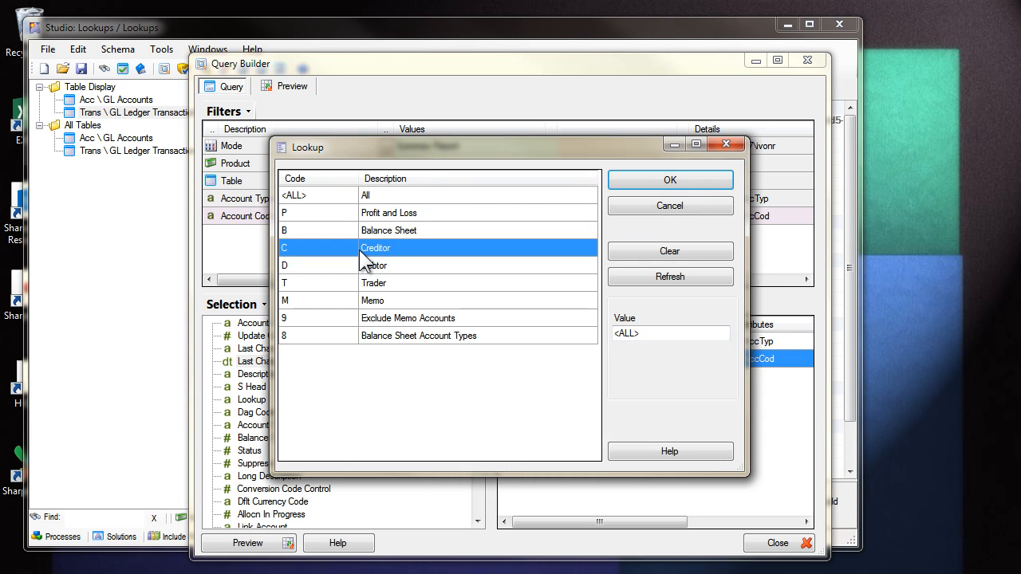
left_click(713, 182)
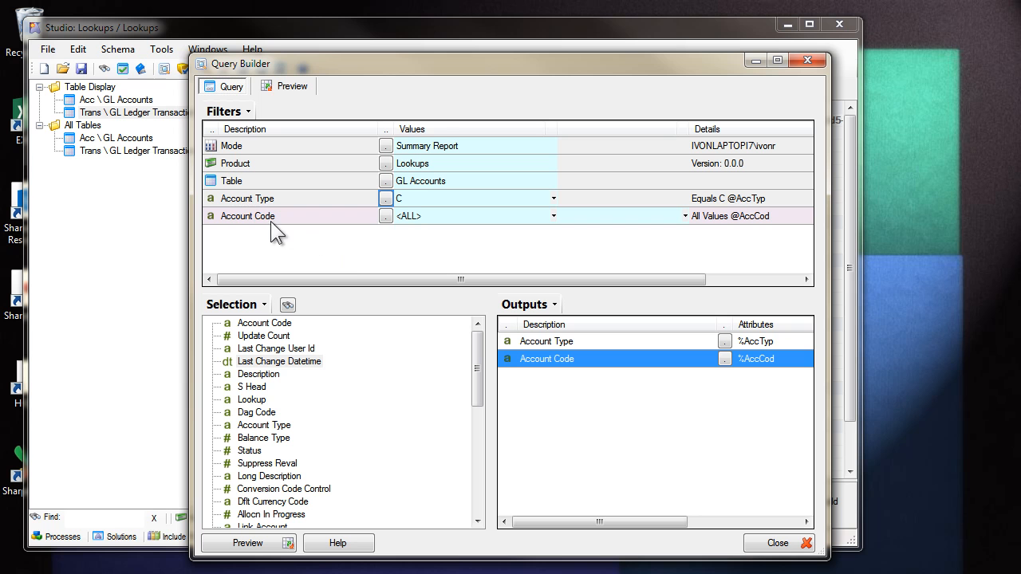
- Open the Account Code lookup and browse the accounts it lists with the Account Type filter set to C
left_click(300, 215)
left_click(386, 217)
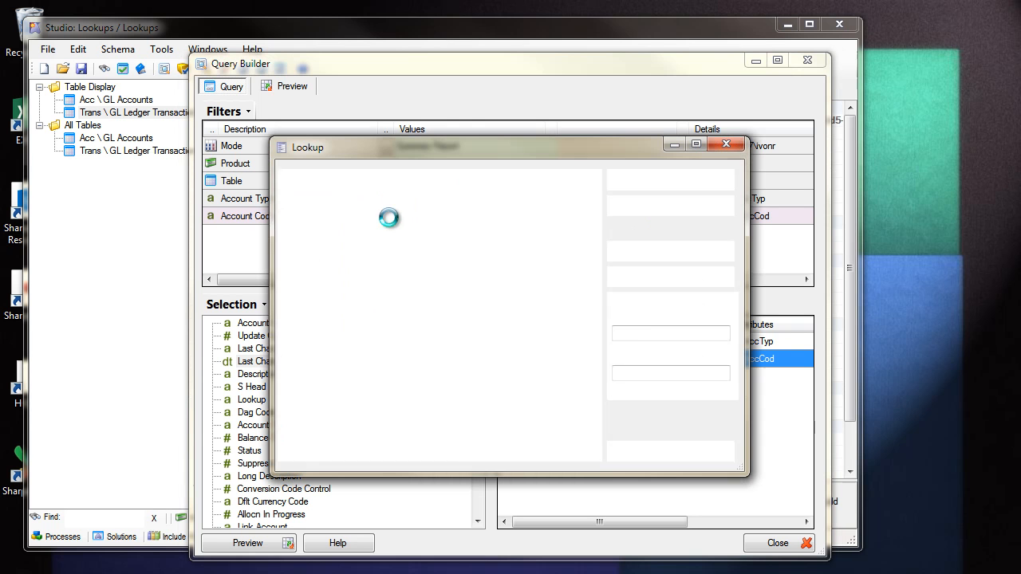
left_click(341, 216)
scroll(341, 231, "down", 12)
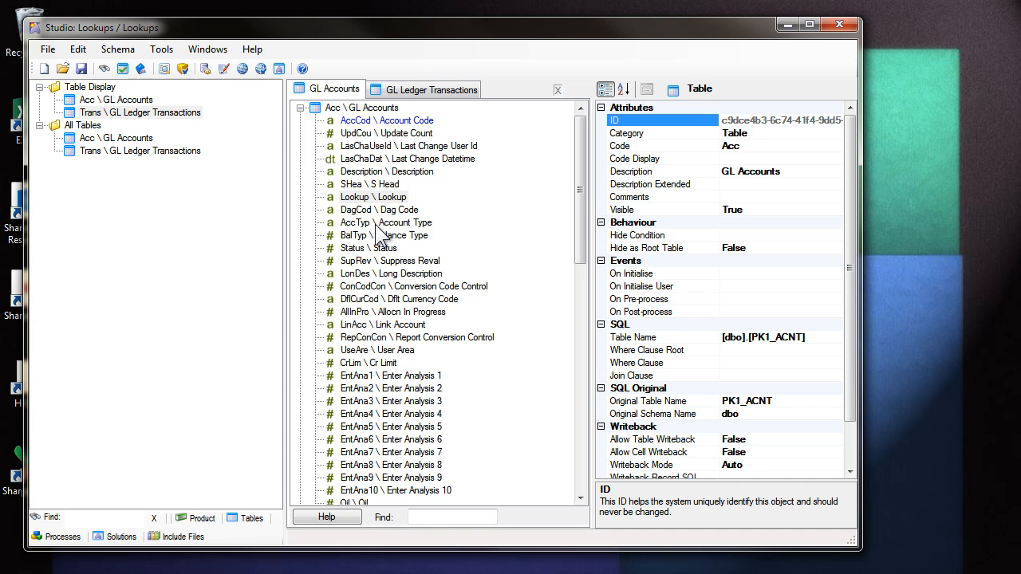
- Move the AccTyp \ Account Type field above Account Code in the GL Accounts table and make it a mandatory filter
left_click(382, 224)
left_click(369, 149)
left_click_drag(368, 145, 367, 124)
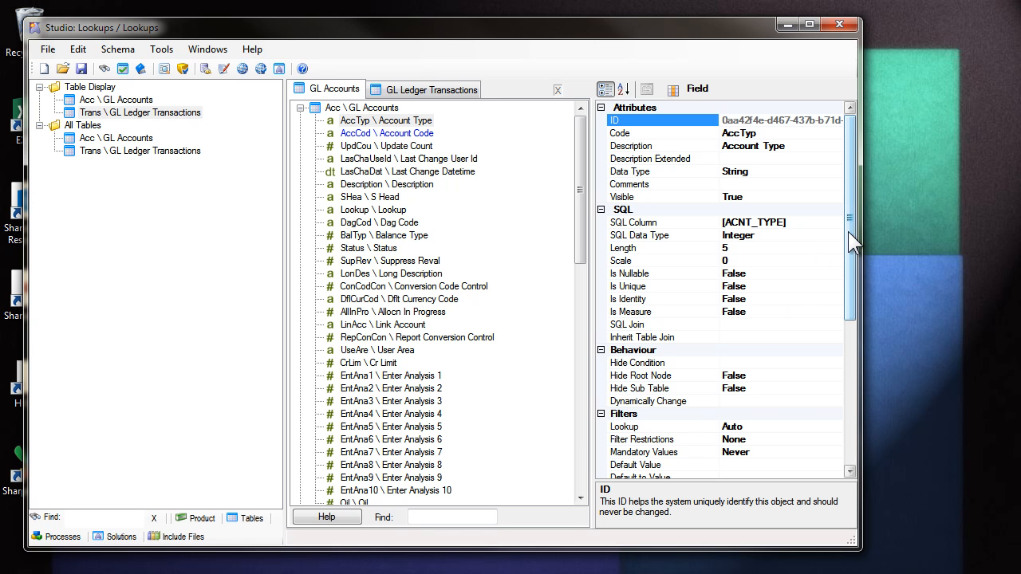
left_click_drag(848, 231, 842, 369)
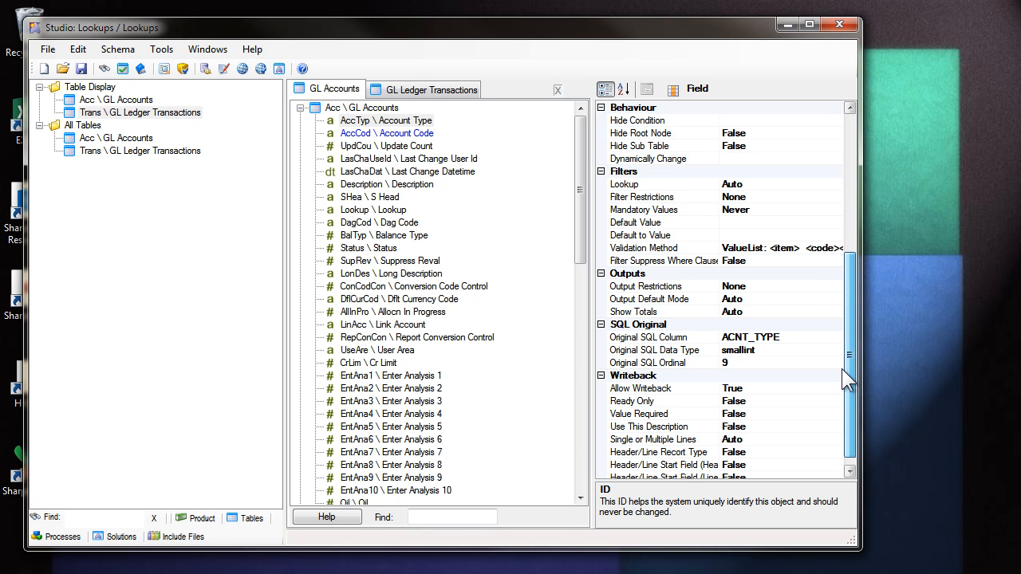
left_click(363, 159)
- Set the Account Code field lookup mode to "Use mandatory filters to restrict the Lookup" and save the product
left_click(364, 133)
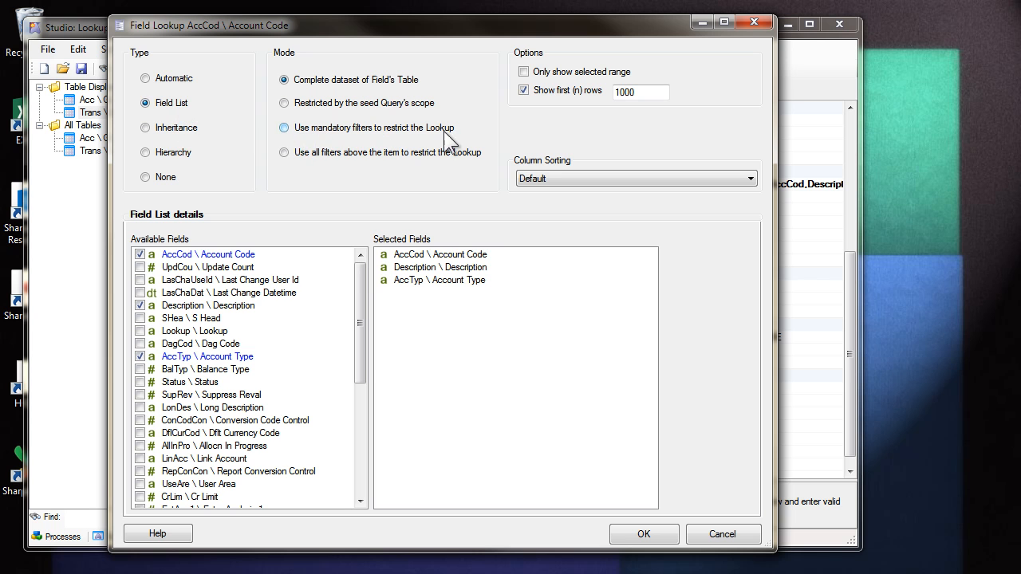
left_click(284, 128)
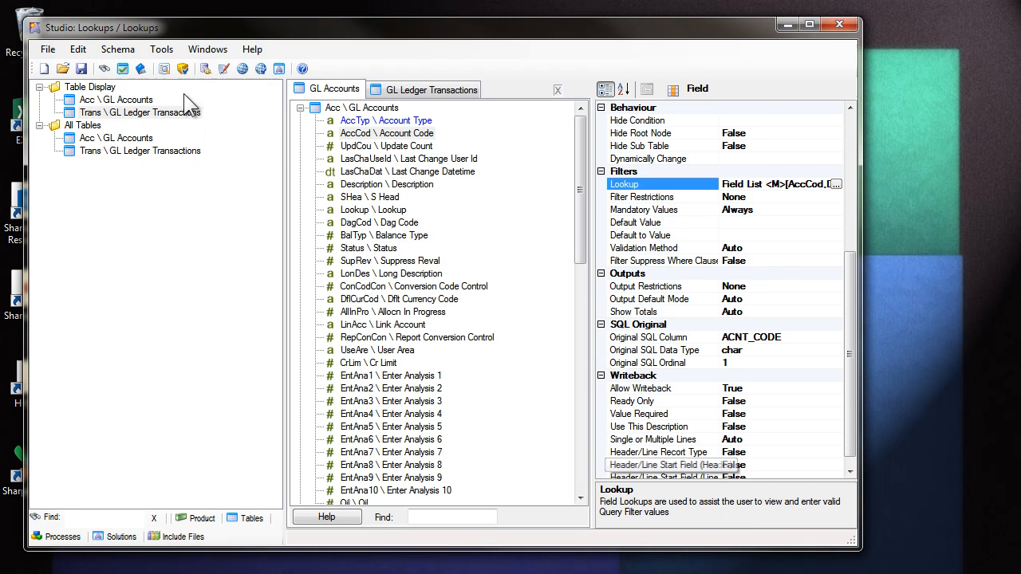
left_click(83, 70)
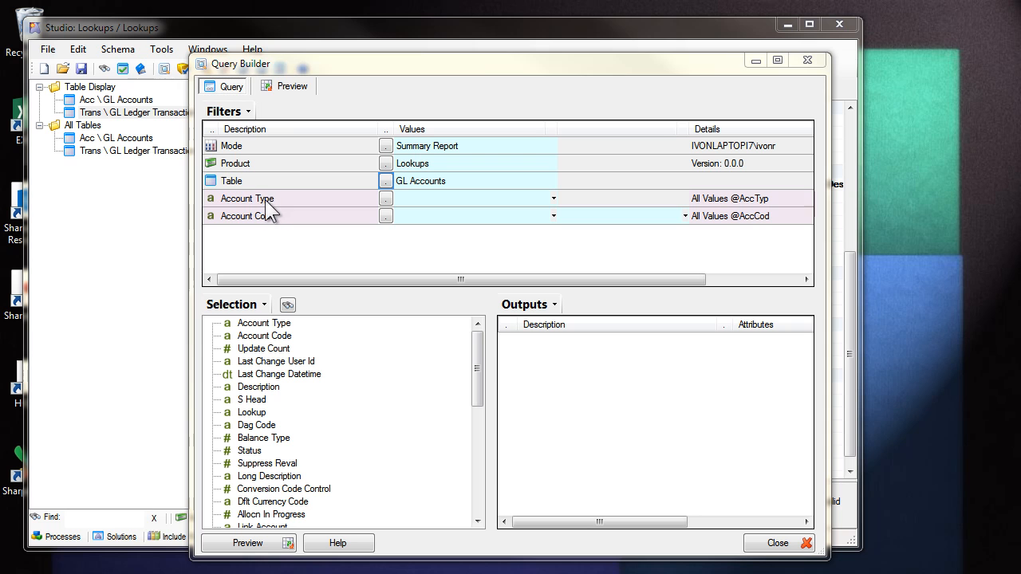
- Set the GL Accounts query's mandatory Account Type filter to C (Creditor) from its lookup
left_click(263, 204)
left_click(258, 217)
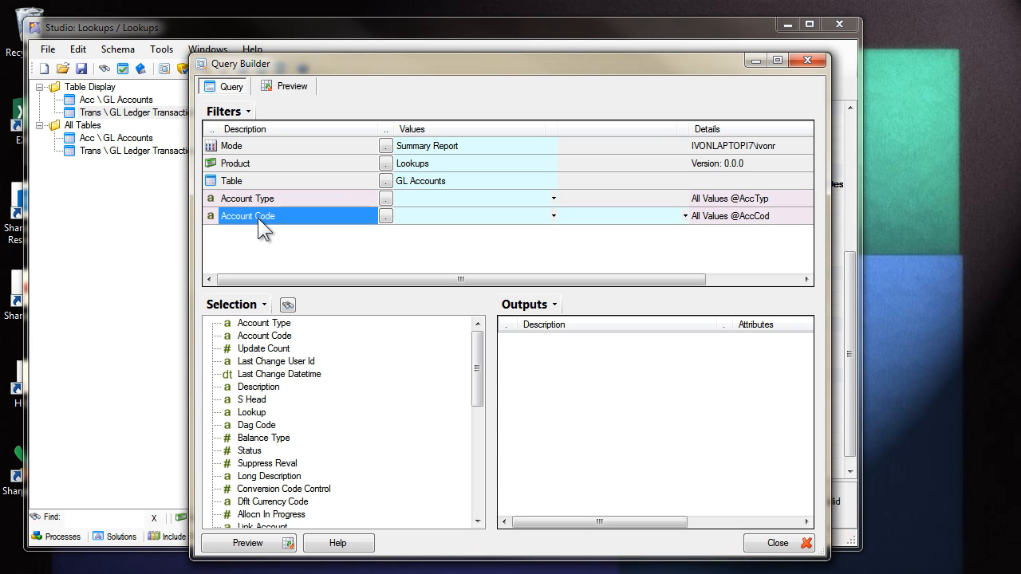
left_click(272, 198)
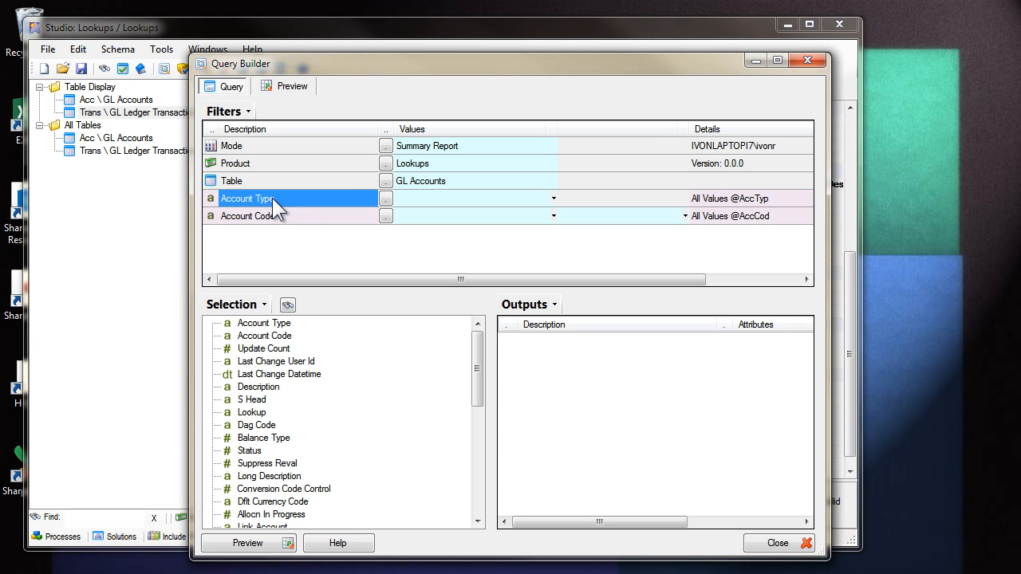
left_click(385, 199)
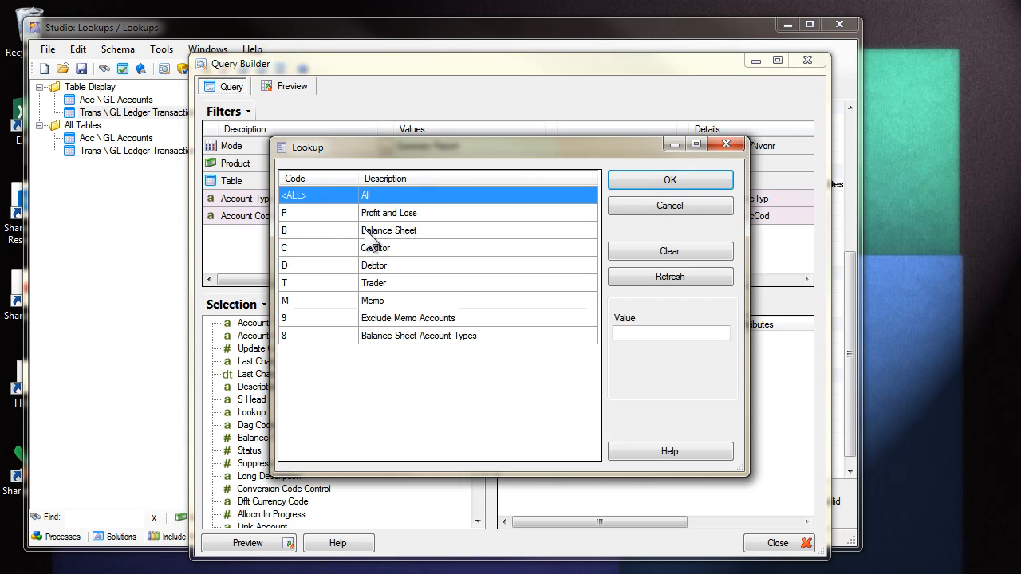
left_click(364, 248)
left_click(669, 206)
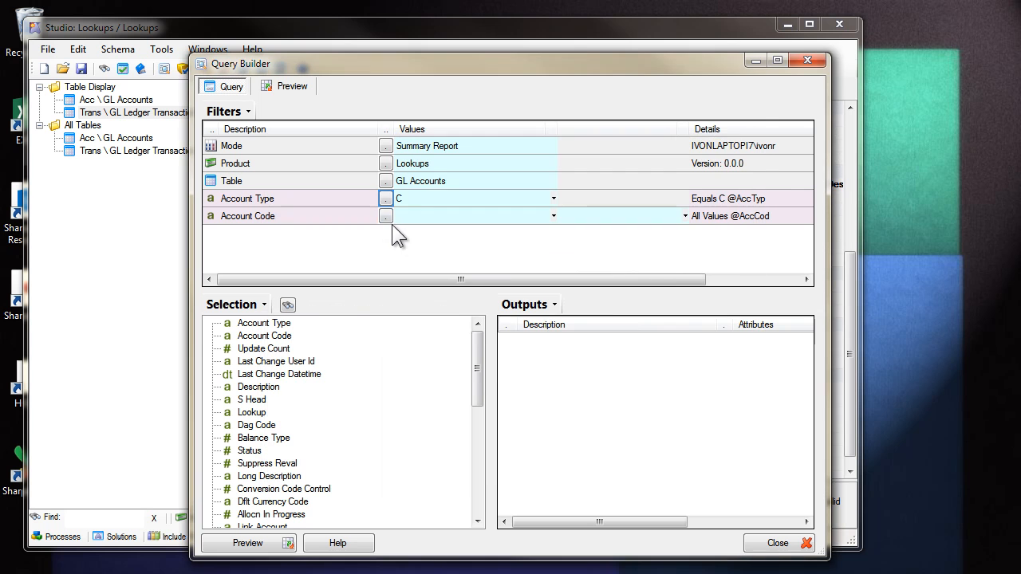
- Open the Account Code lookup and examine the account type condition in its debug SQL
left_click(385, 216)
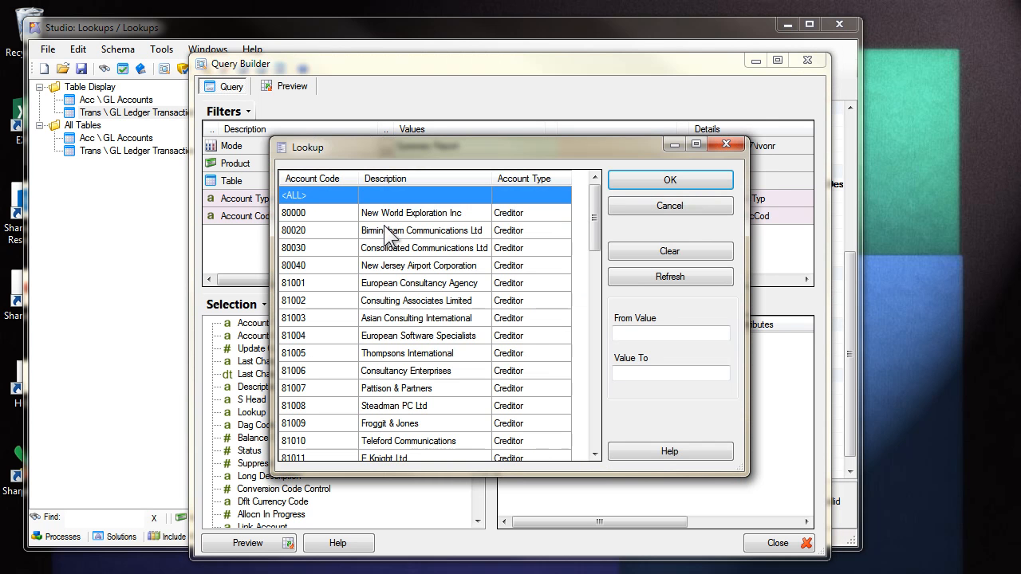
left_click_drag(597, 206, 597, 256)
right_click(406, 249)
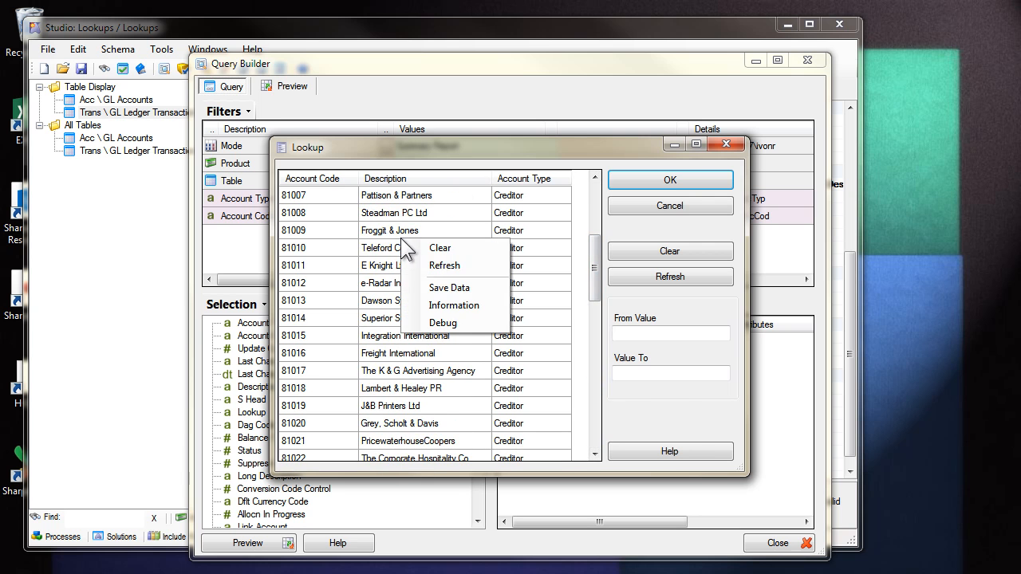
left_click(437, 322)
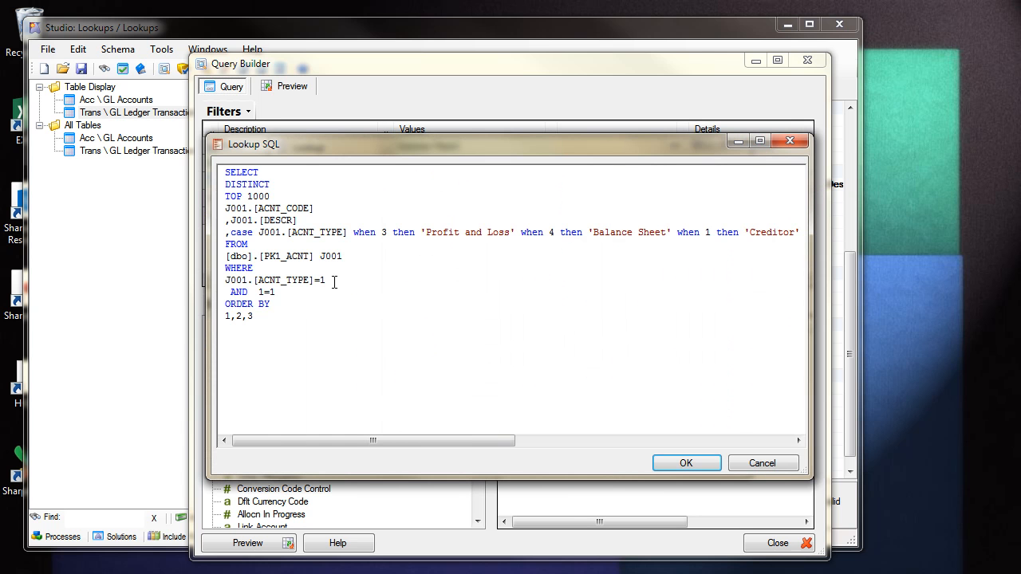
left_click_drag(323, 280, 228, 284)
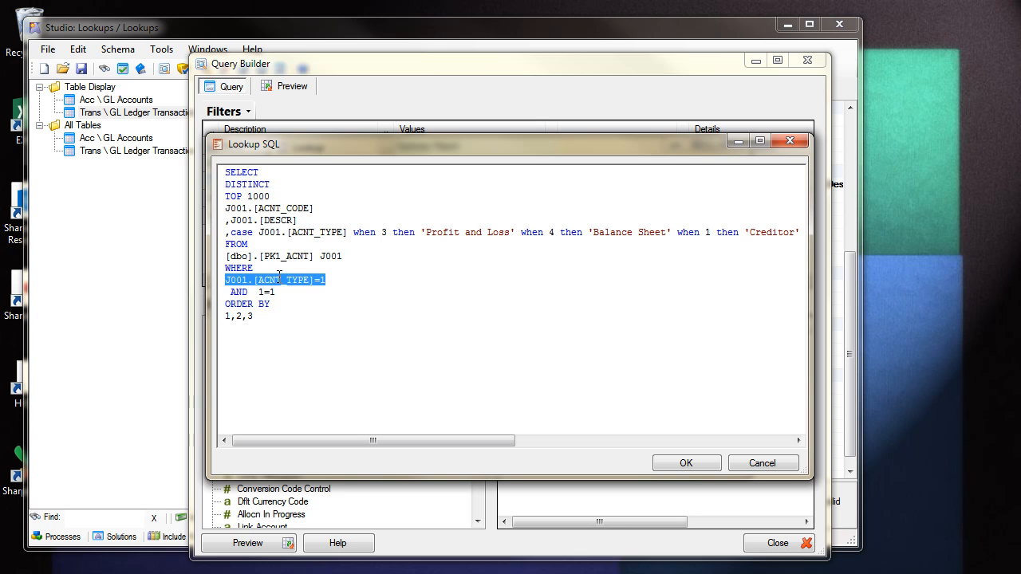
left_click(325, 280)
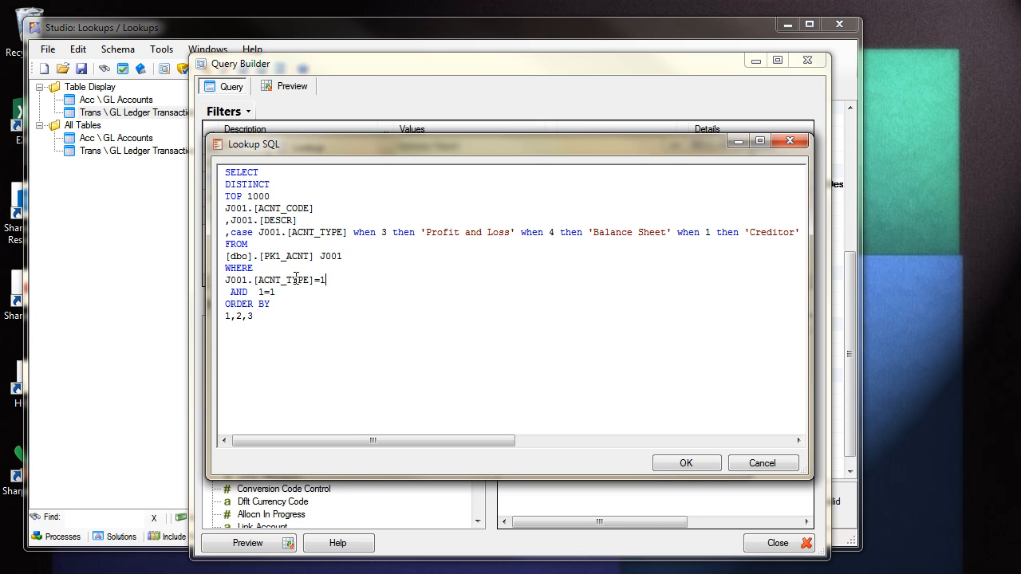
left_click_drag(257, 280, 318, 278)
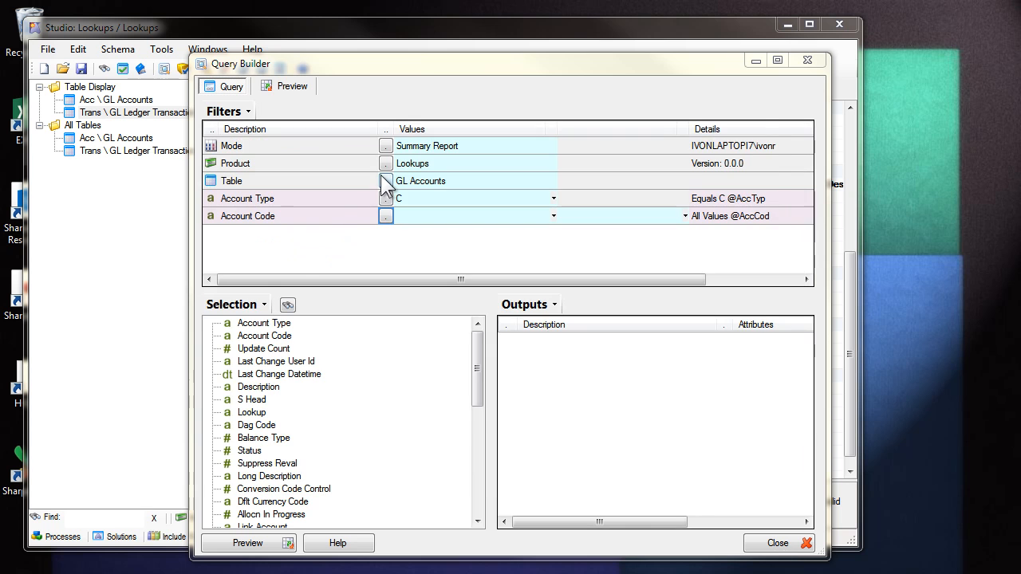
- Switch the query's table to GL Ledger Transactions and add Accnt Code as a filter
left_click(385, 181)
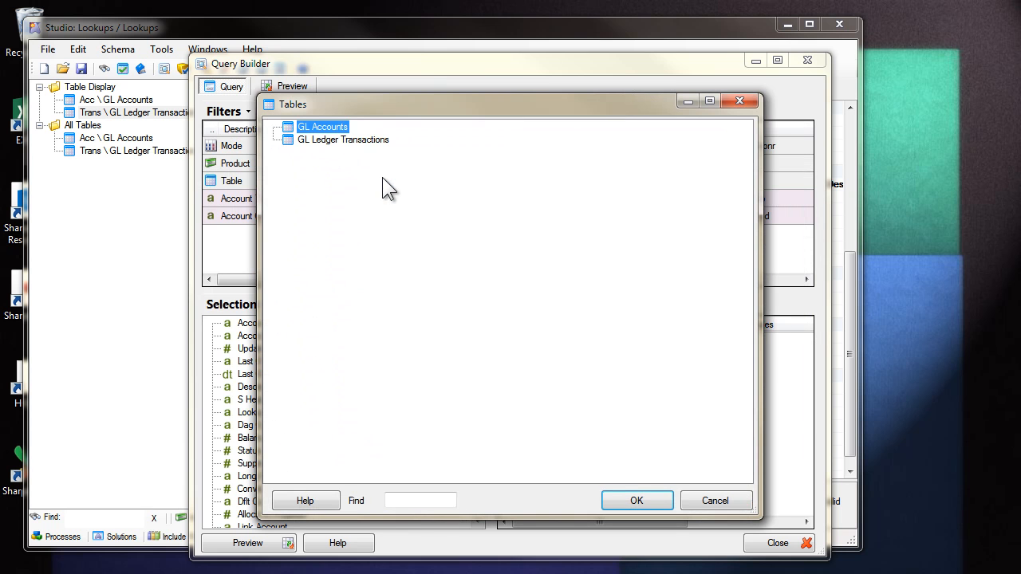
double_click(333, 142)
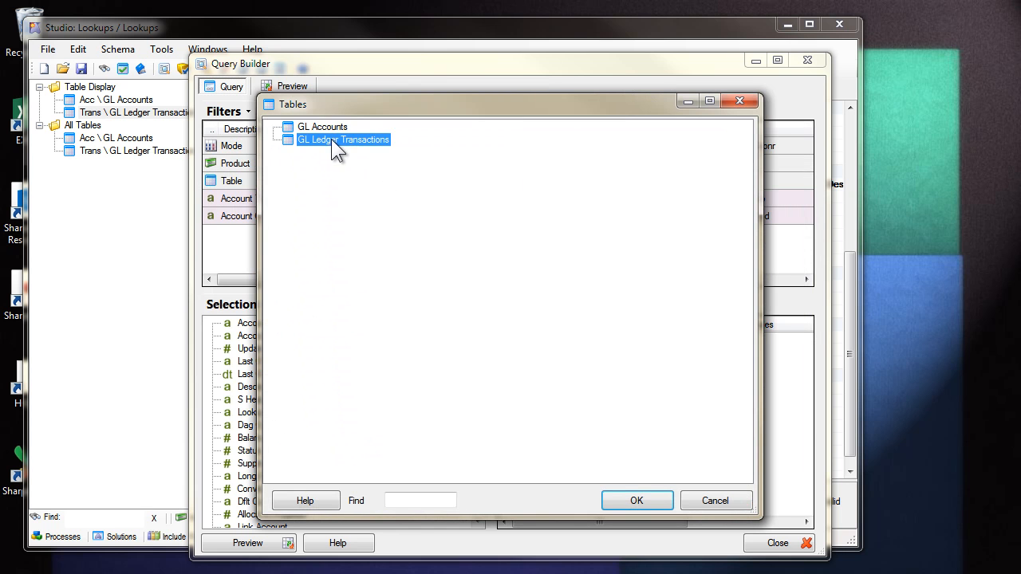
left_click(256, 323)
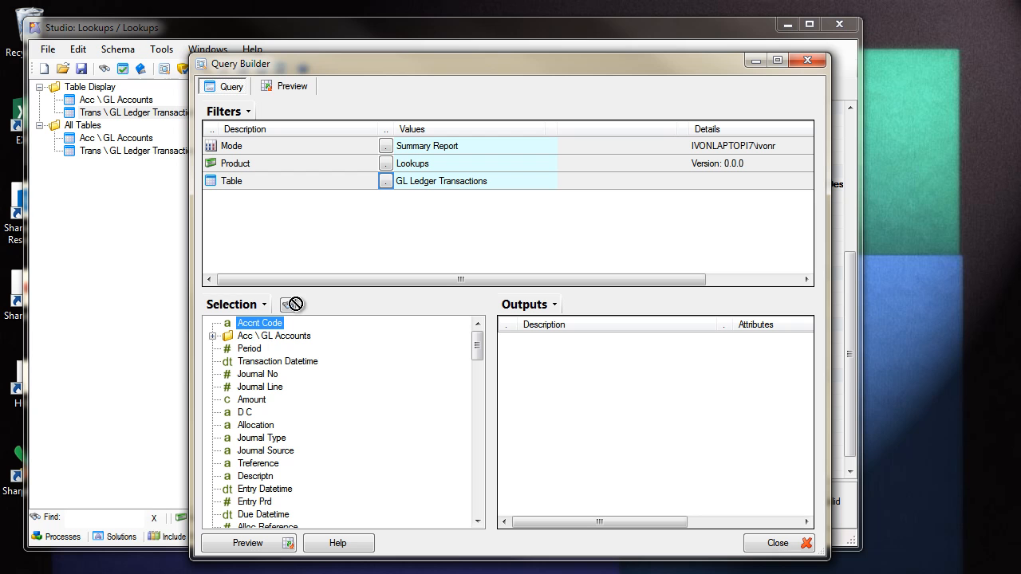
left_click_drag(338, 226, 342, 228)
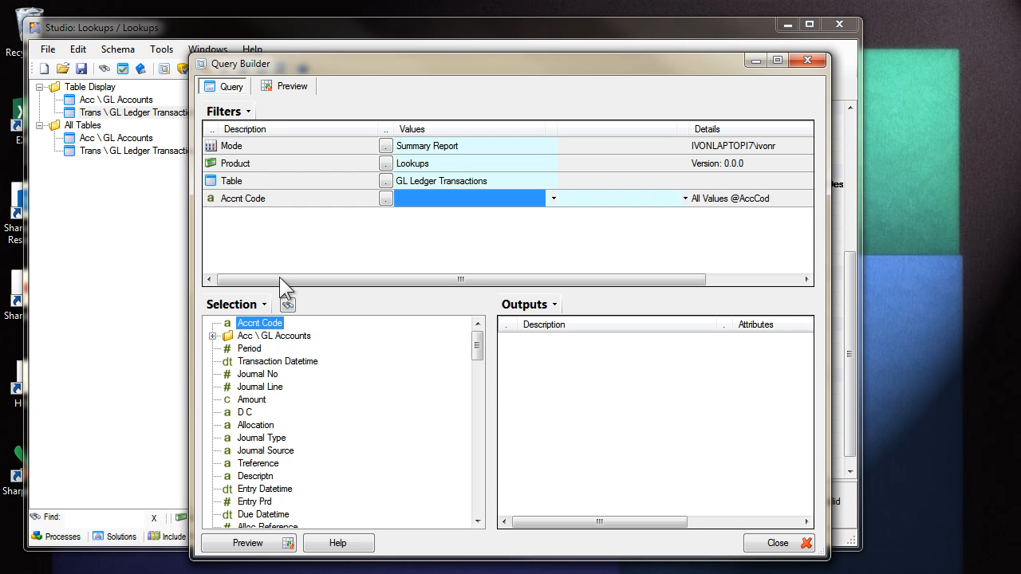
- Examine the Accnt Code lookup and the source table in its debug SQL, then close the Query Builder
left_click(385, 198)
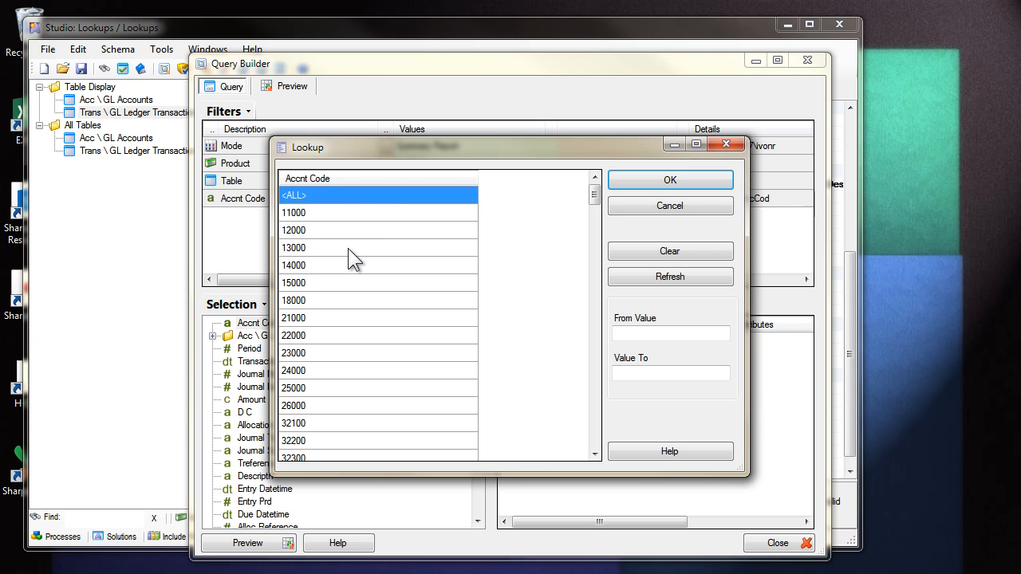
right_click(337, 214)
left_click(366, 300)
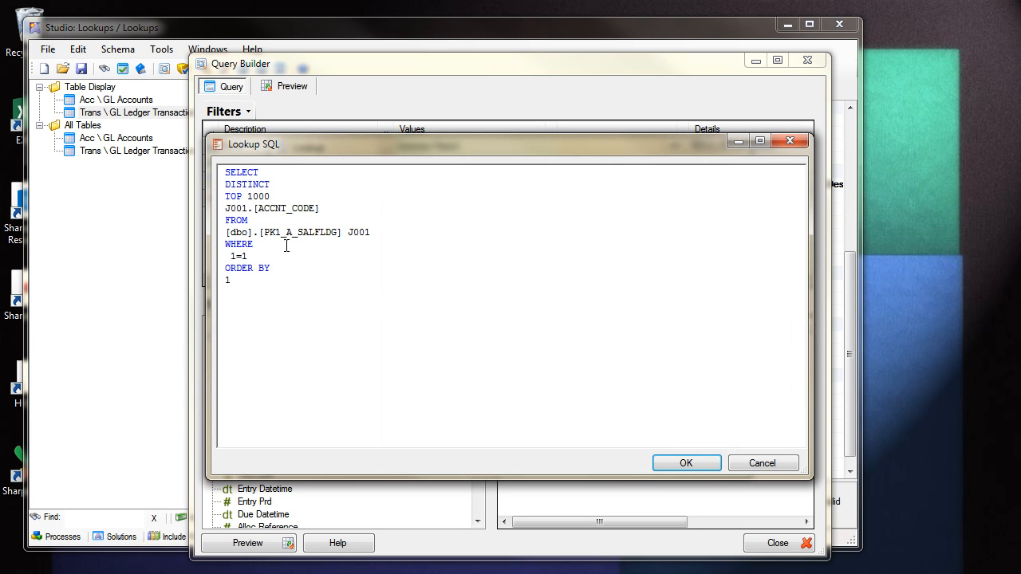
left_click(227, 206)
left_click_drag(227, 205, 245, 234)
left_click(763, 460)
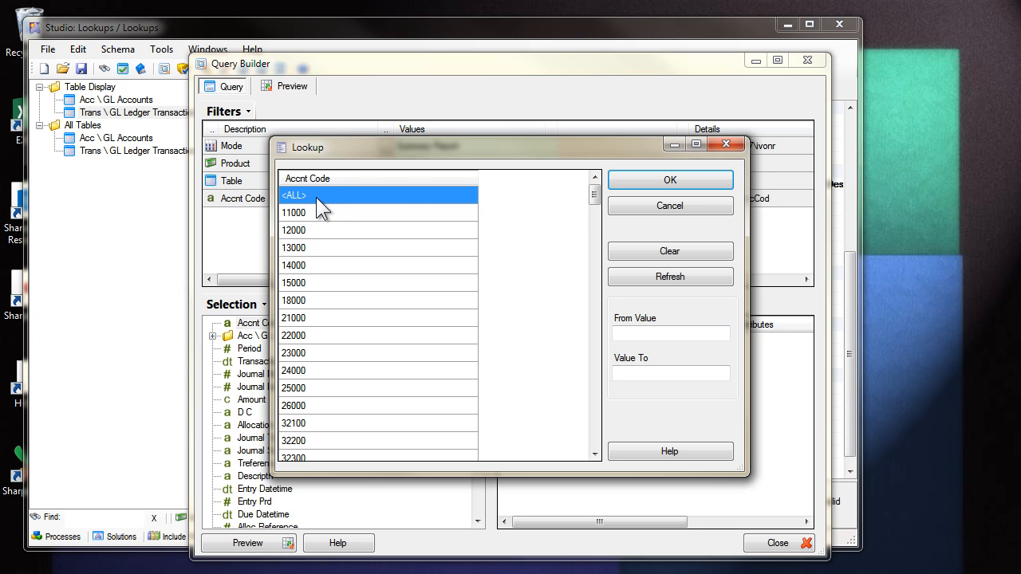
left_click(643, 209)
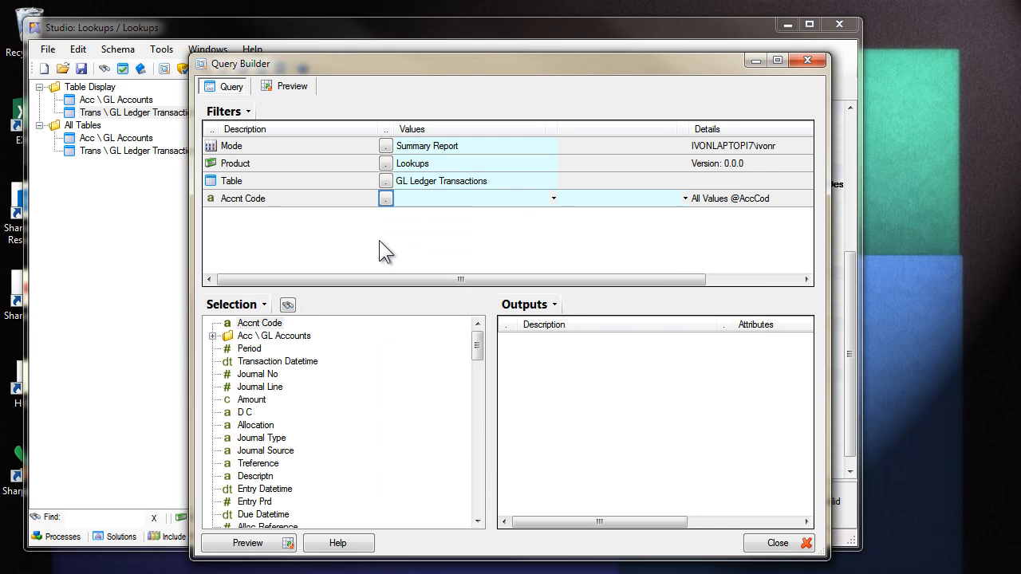
left_click(770, 543)
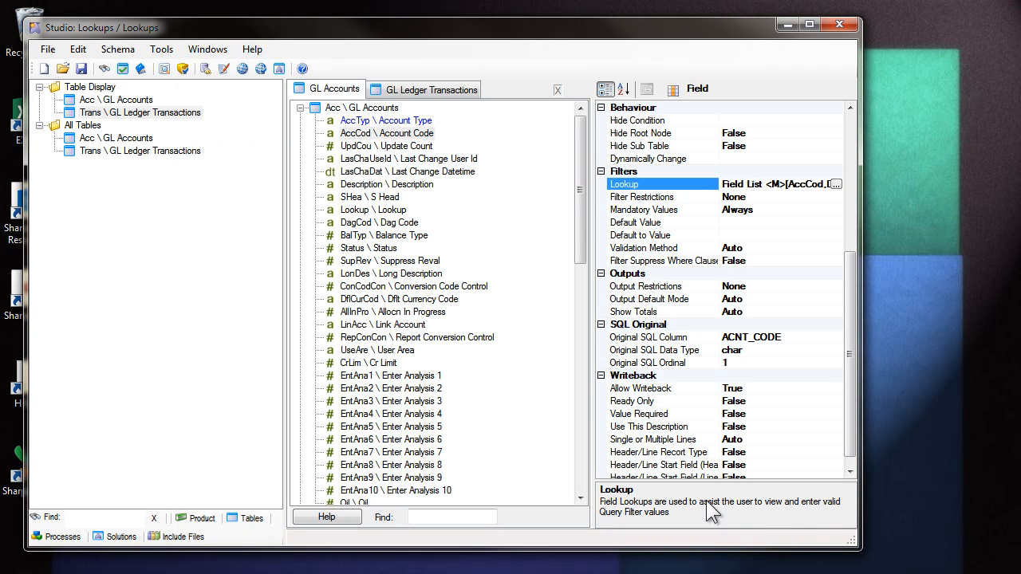
- Set Mandatory Values to Always for the AccCod \ Accnt Code field of the GL Ledger Transactions table
left_click(411, 86)
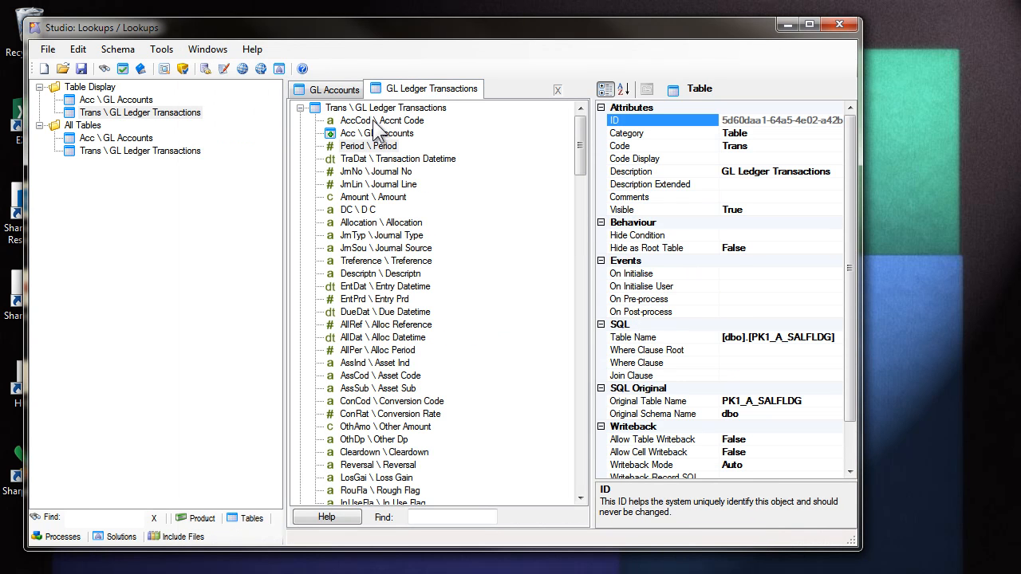
left_click(373, 120)
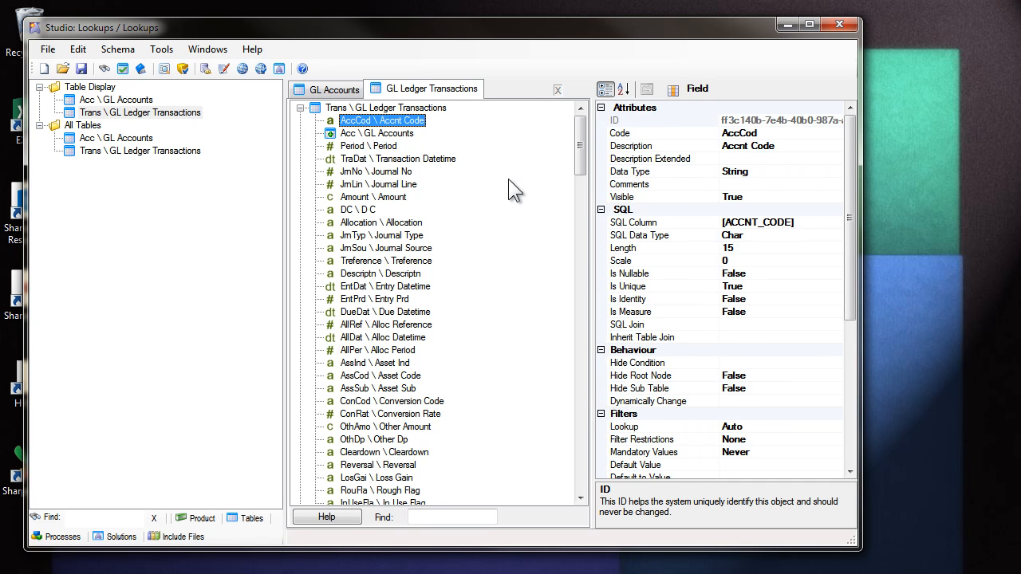
scroll(786, 363, "down", 2)
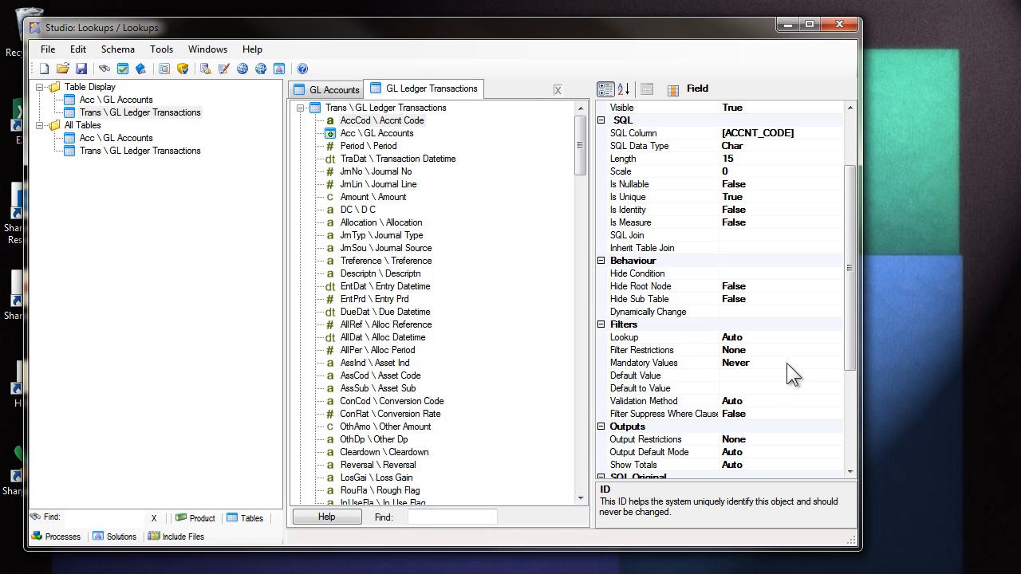
left_click(718, 351)
left_click(801, 363)
left_click(744, 388)
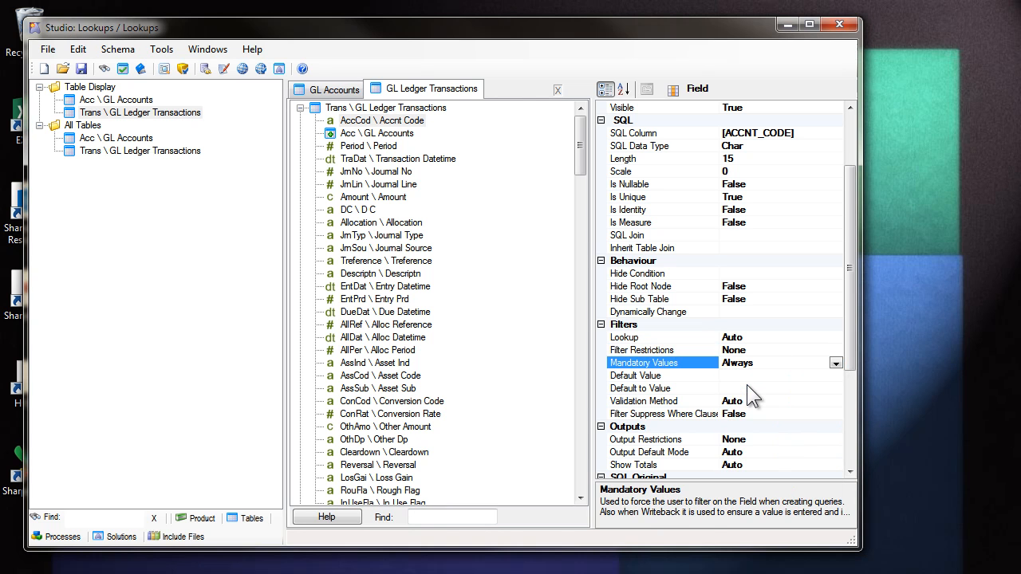
- Set the Accnt Code field's lookup type to Inheritance and choose Acc \ GL Accounts as the table to inherit from
left_click(634, 337)
left_click(836, 336)
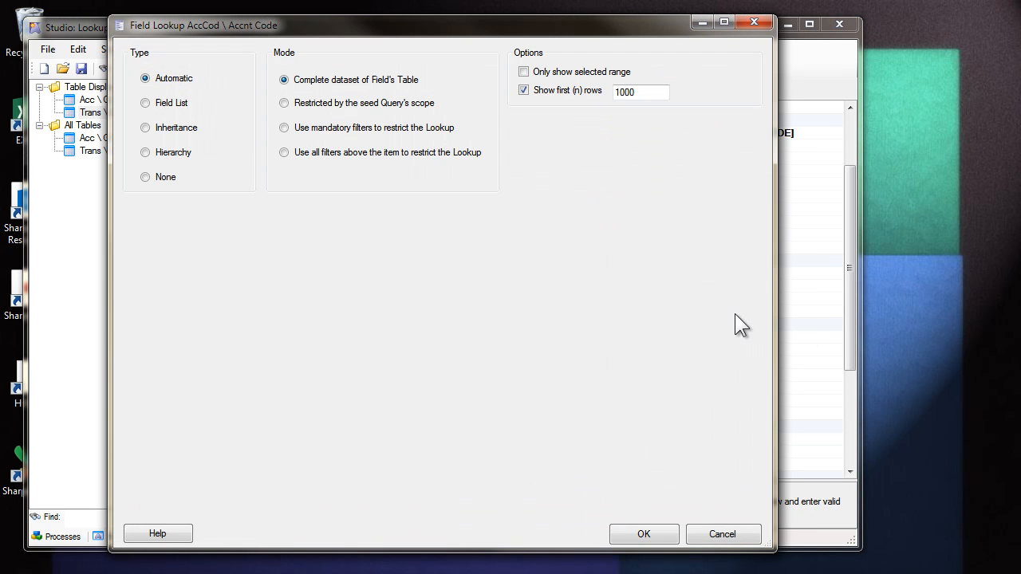
left_click(145, 128)
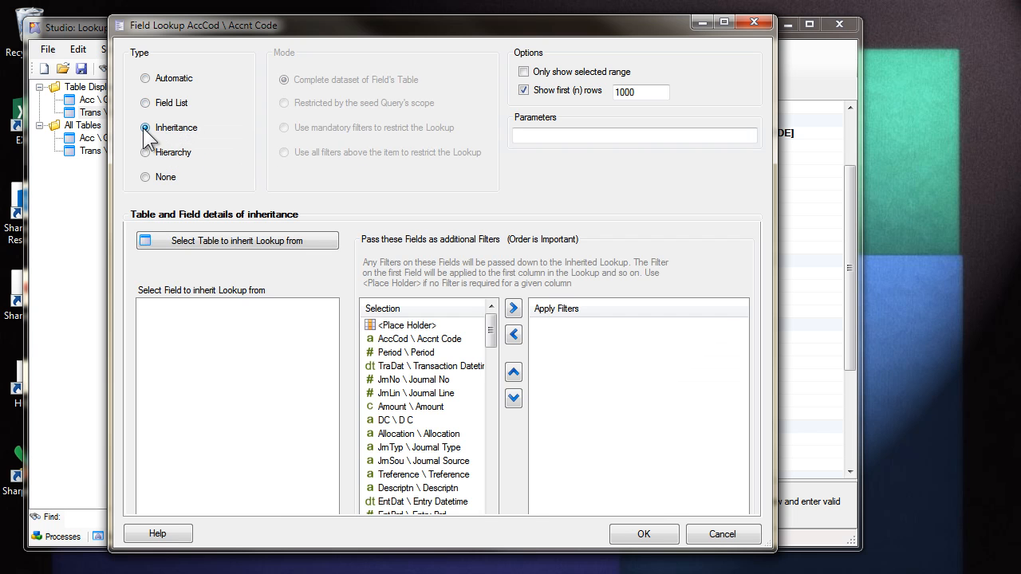
left_click(233, 244)
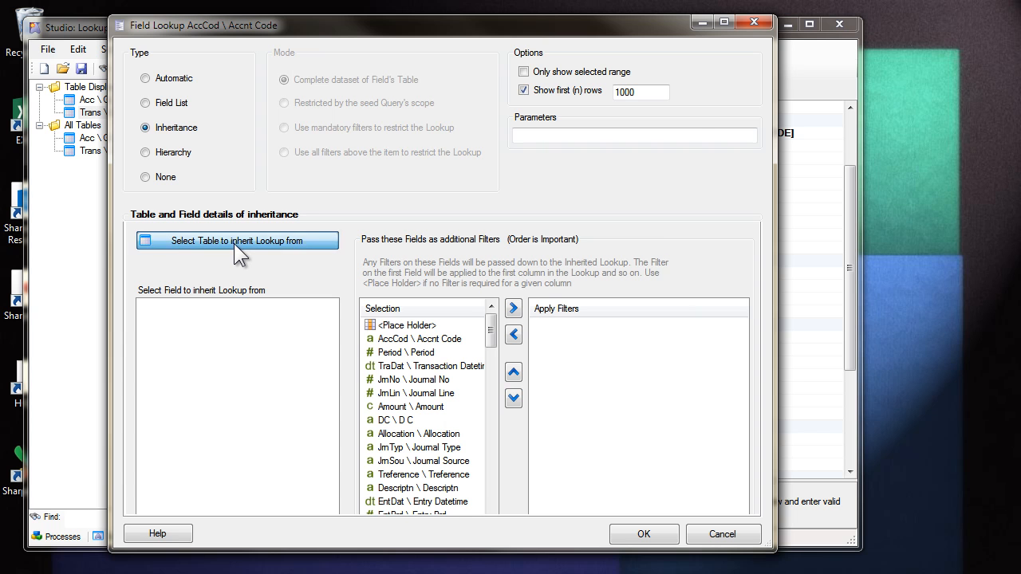
left_click(219, 104)
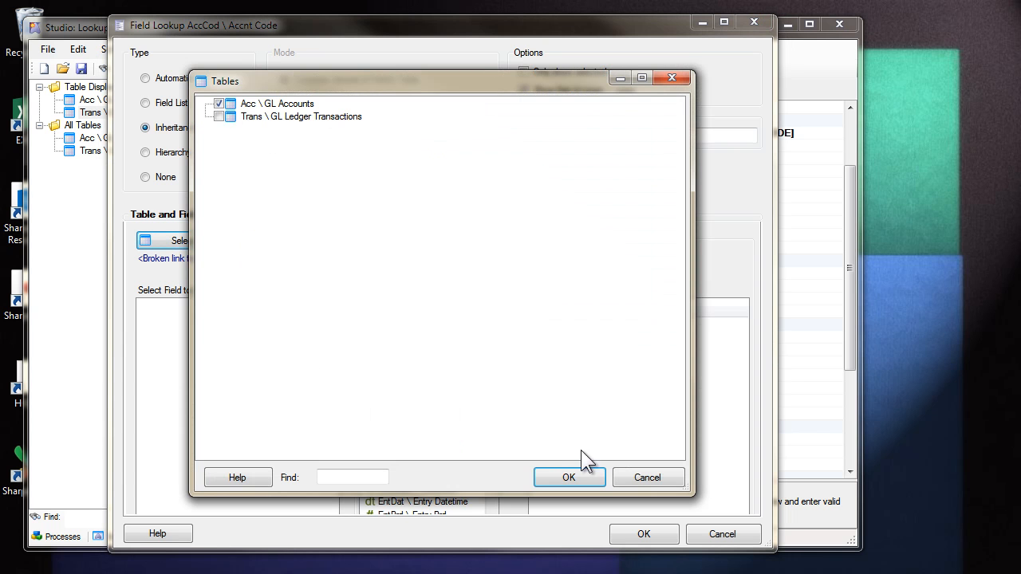
left_click(570, 477)
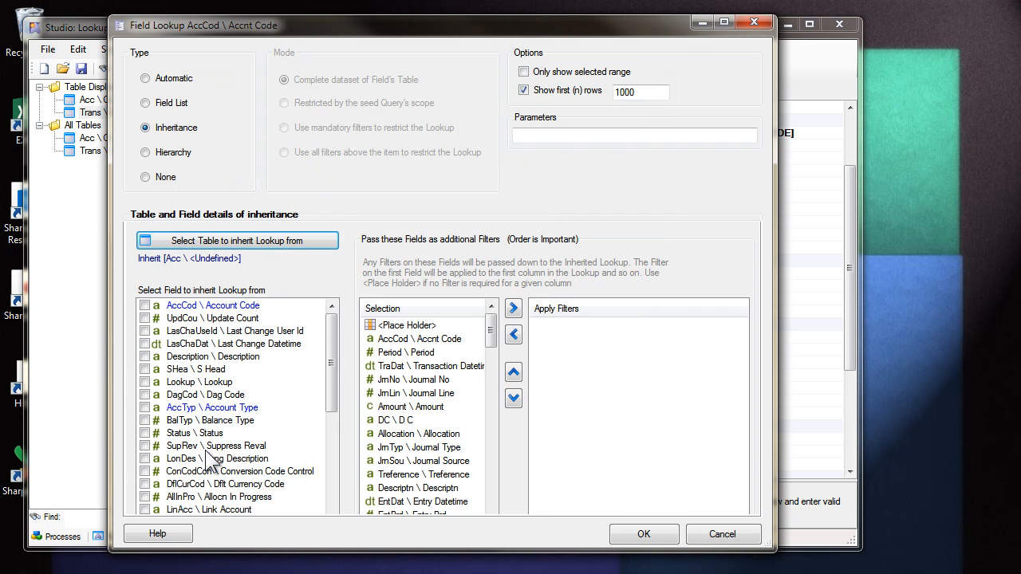
- Choose AccCod \ Account Code as the field to inherit the Accnt Code lookup from, then save the changes
left_click(145, 306)
left_click(643, 534)
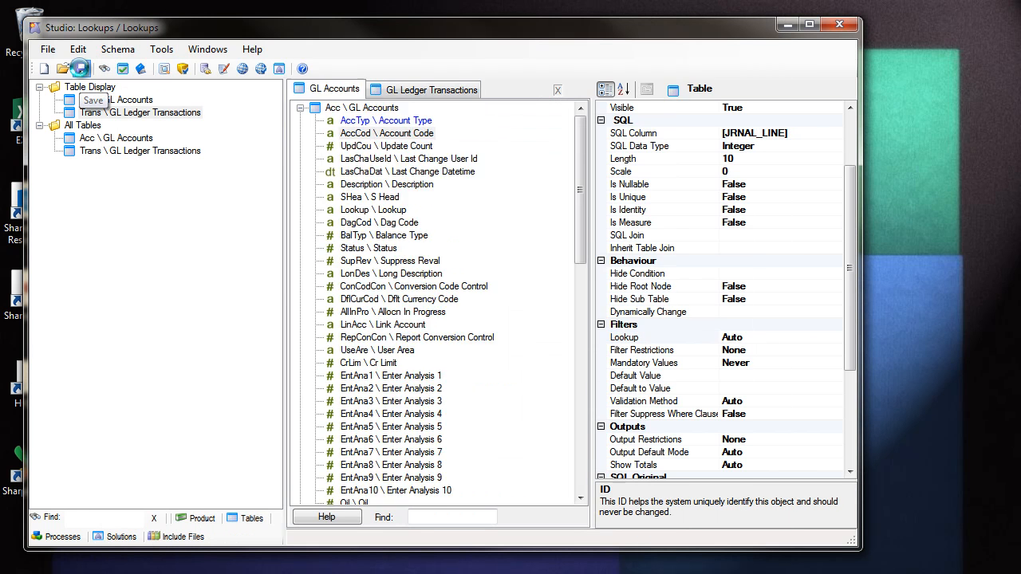
left_click(79, 68)
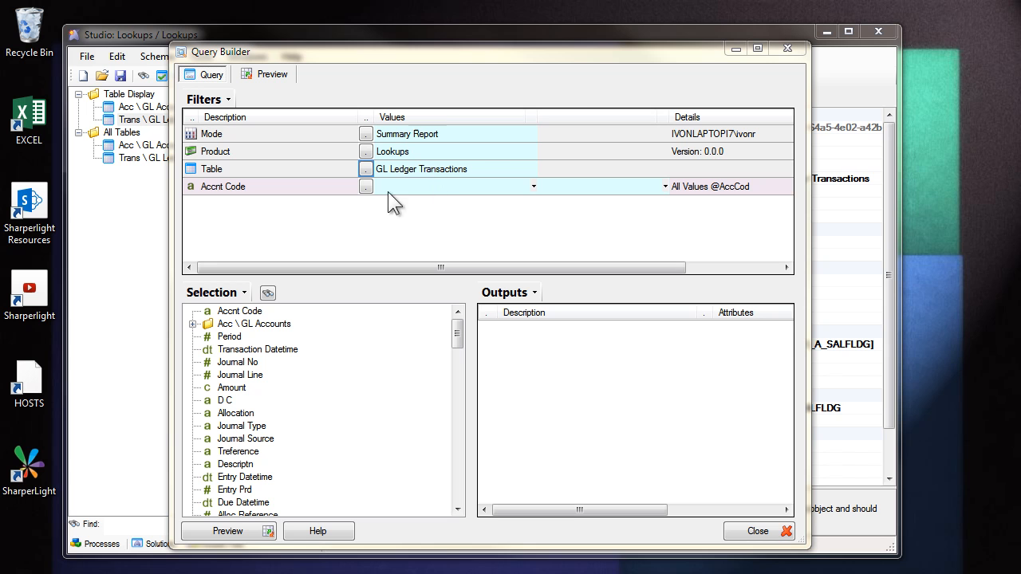
- Examine the account codes, descriptions and types offered by the Accnt Code filter's lookup in the Query Builder
left_click(366, 187)
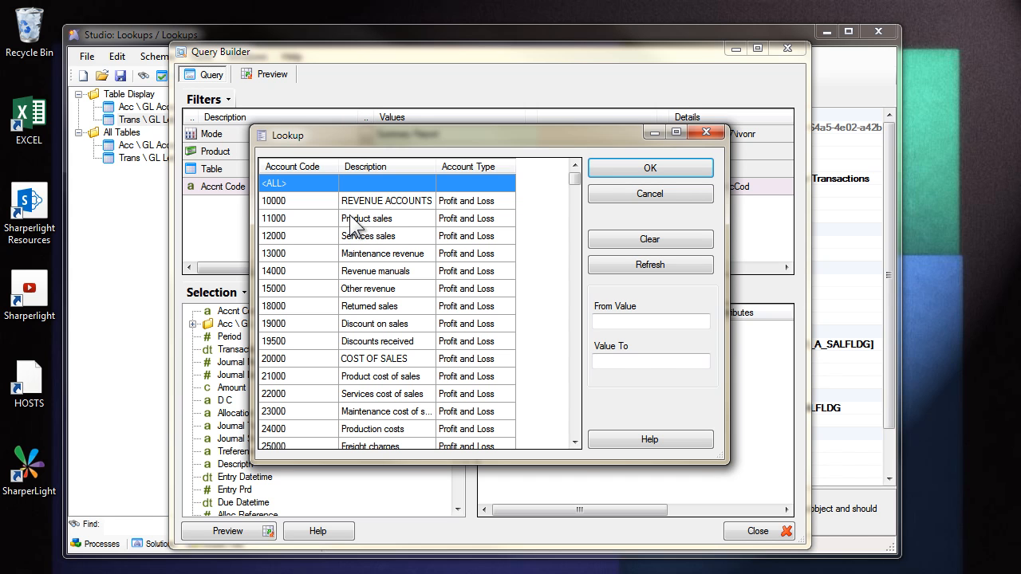
left_click(351, 219)
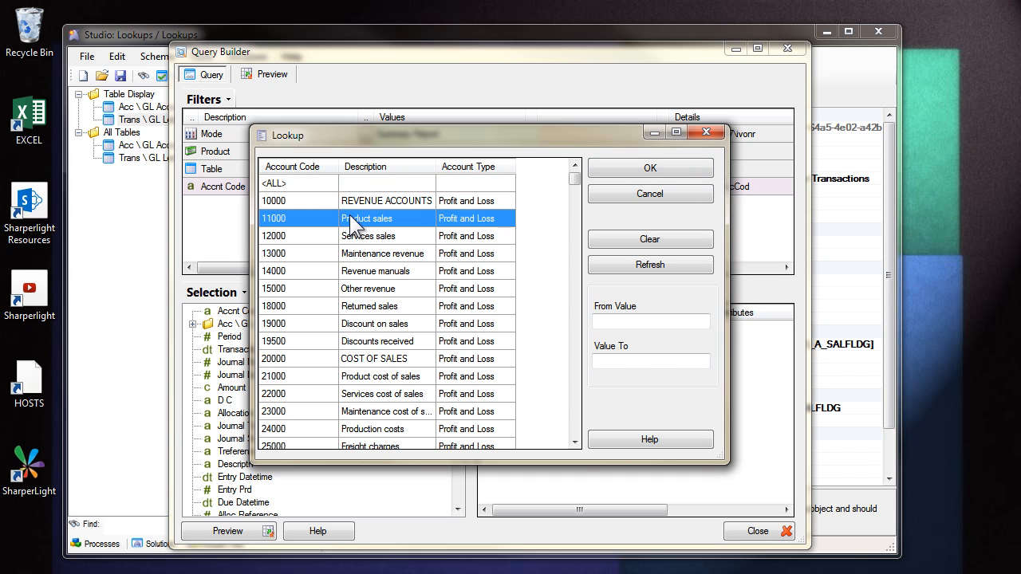
scroll(349, 215, "down", 12)
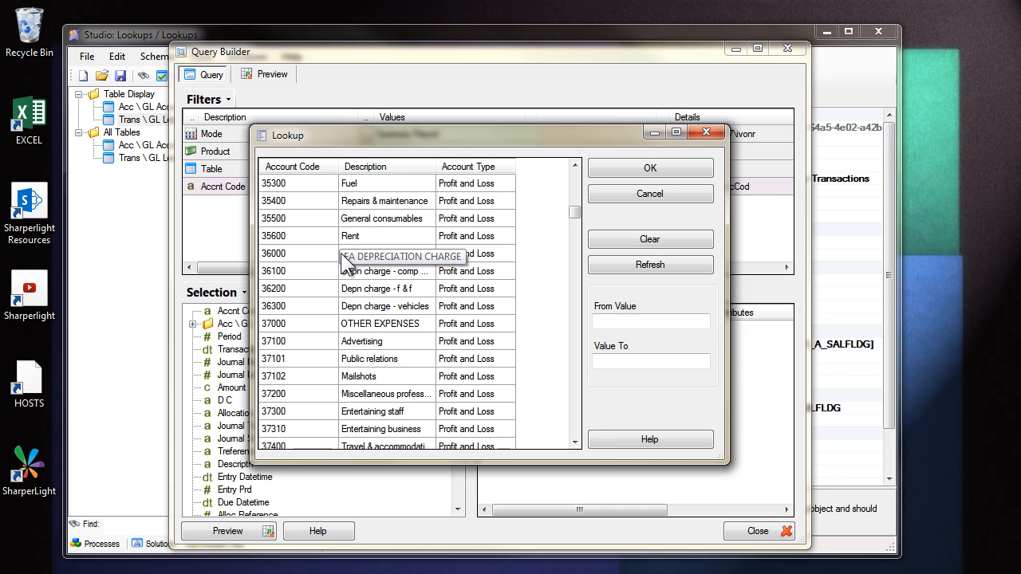
key("Escape")
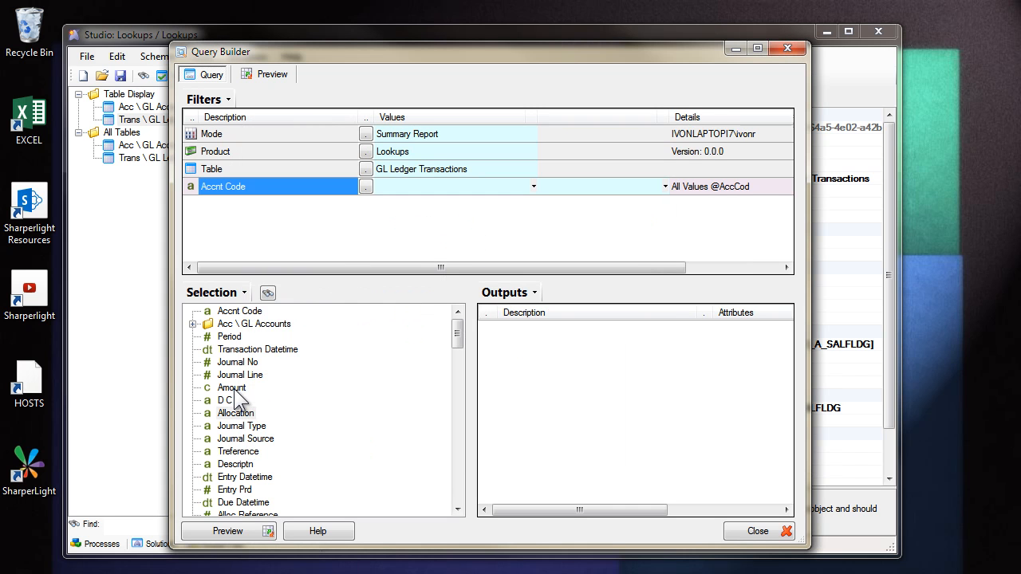
- Add Amount as a query filter and restrict it to values > 0
left_click(232, 389)
left_click_drag(369, 248, 389, 226)
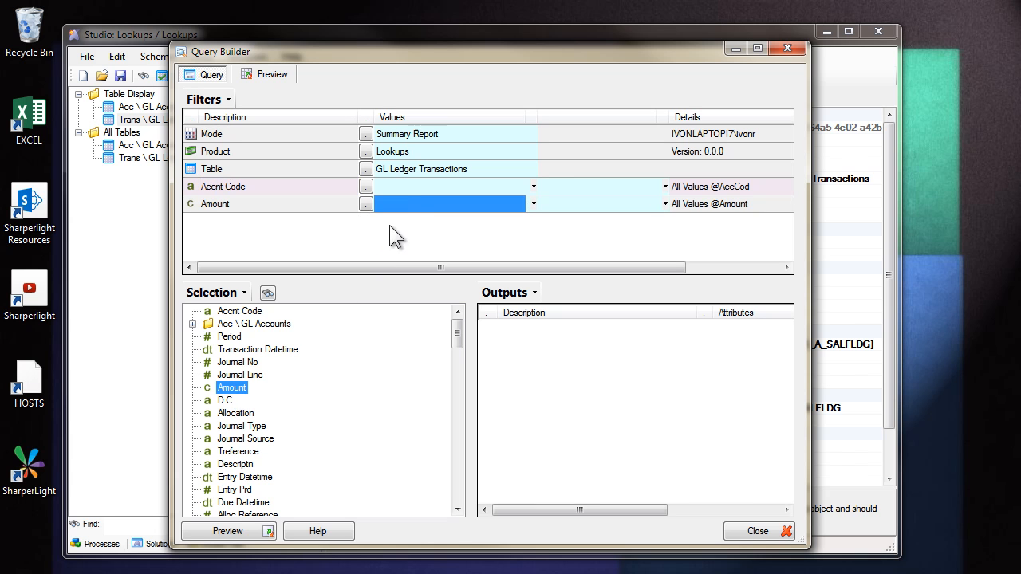
left_click(404, 204)
type(">")
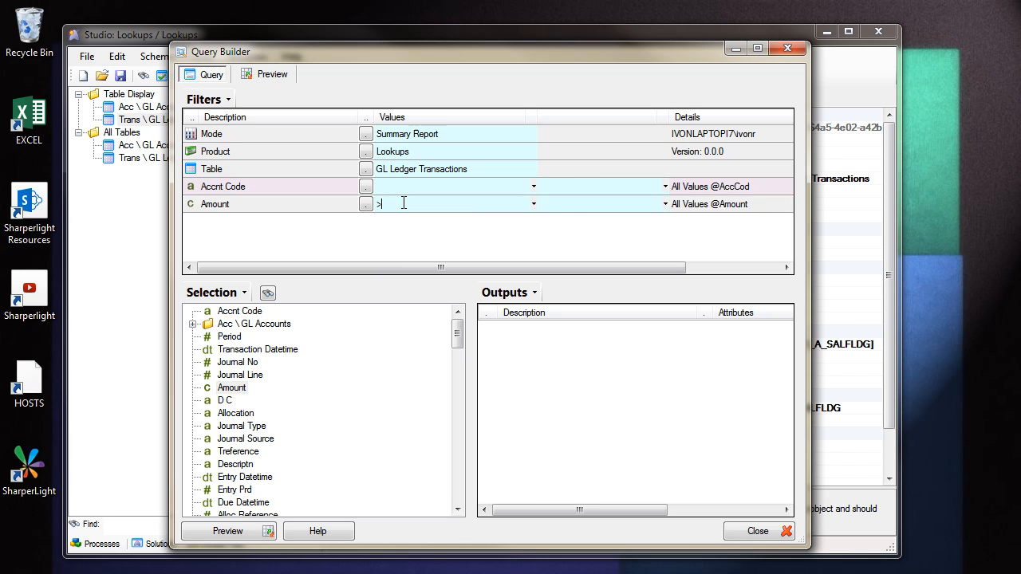
left_click(565, 203)
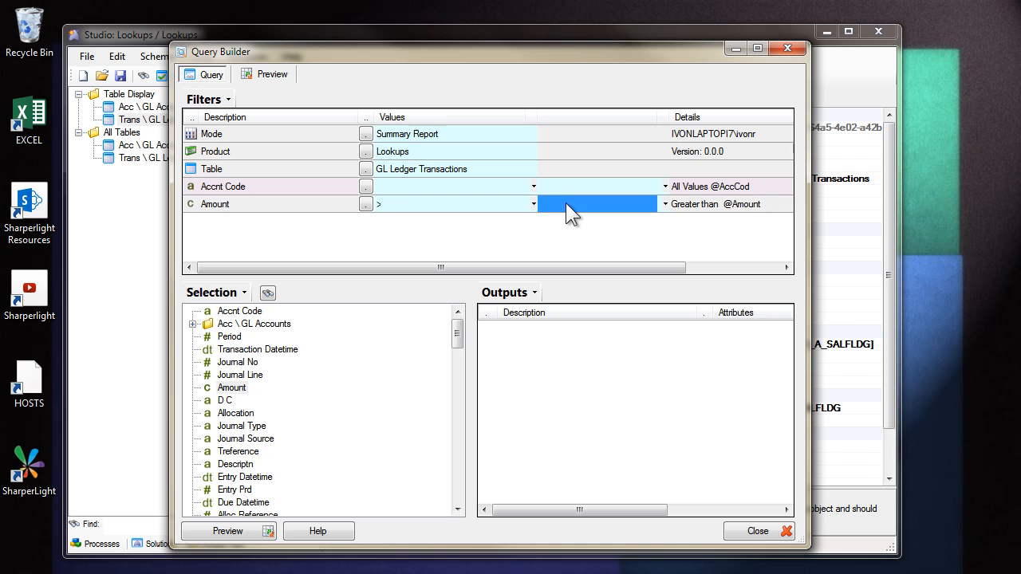
type("0")
- Examine the values in the Amount filter's lookup, then close the Query Builder
left_click(365, 204)
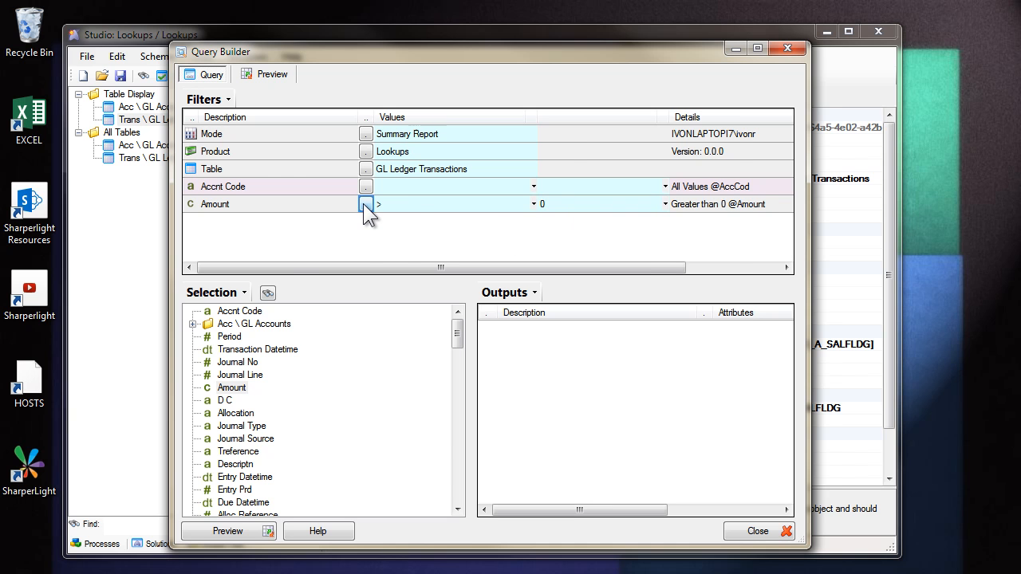
left_click(356, 236)
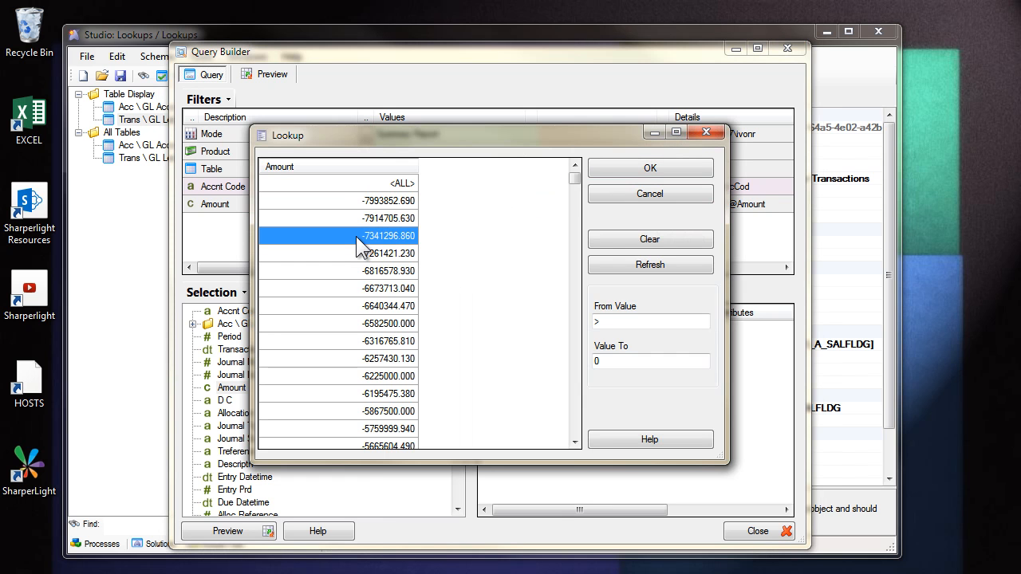
scroll(356, 236, "down", 20)
scroll(356, 236, "down", 15)
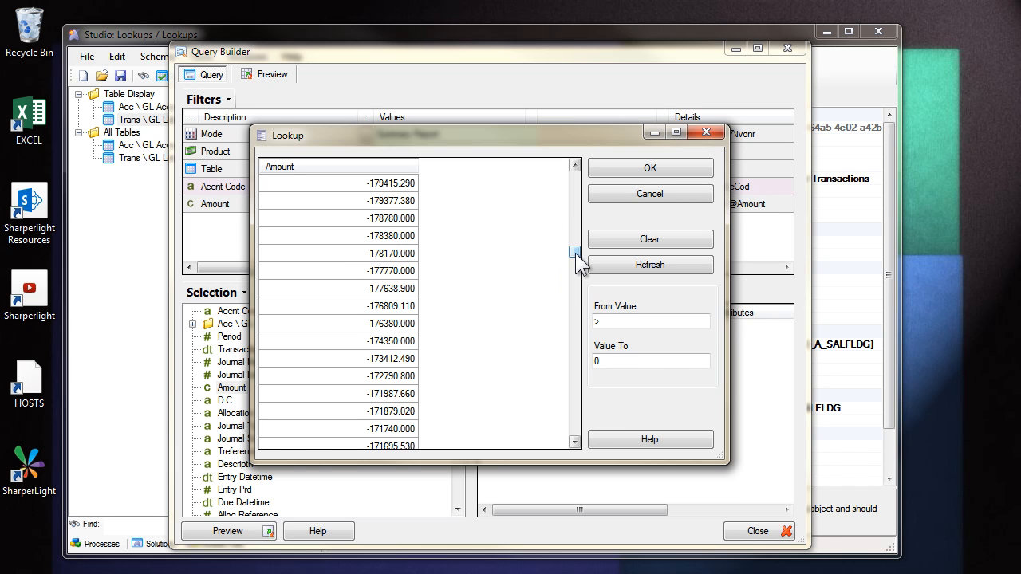
left_click_drag(574, 252, 577, 175)
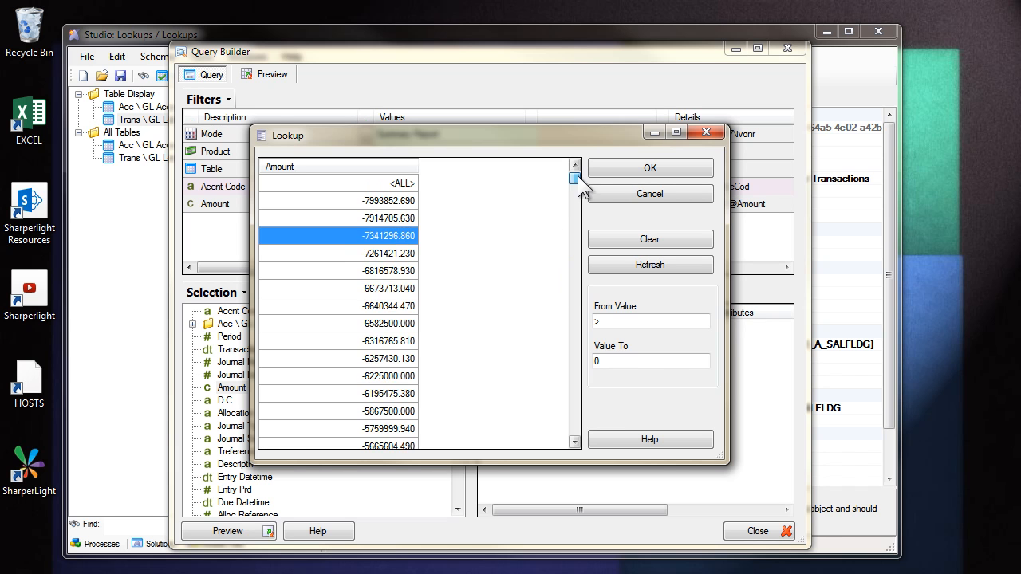
left_click(610, 195)
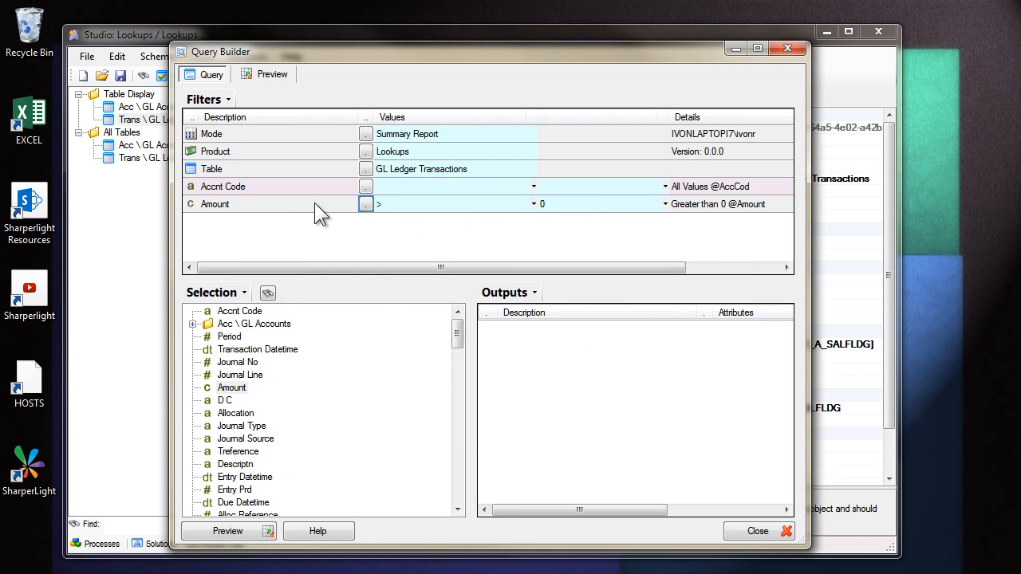
left_click(214, 203)
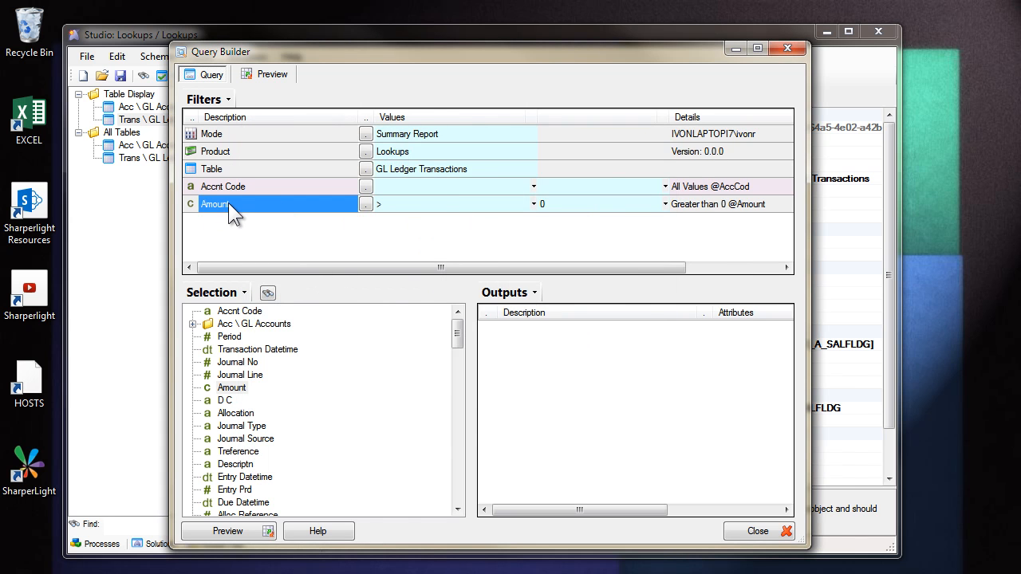
key("Escape")
- Set the lookup type of the Amount field in the GL Ledger Transactions table to None
left_click(413, 205)
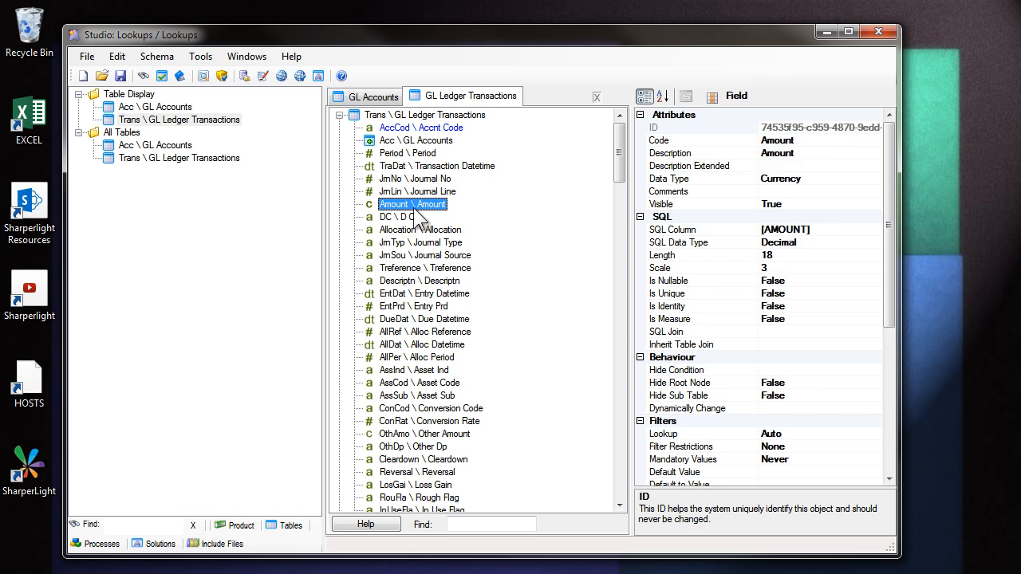
left_click_drag(889, 285, 888, 334)
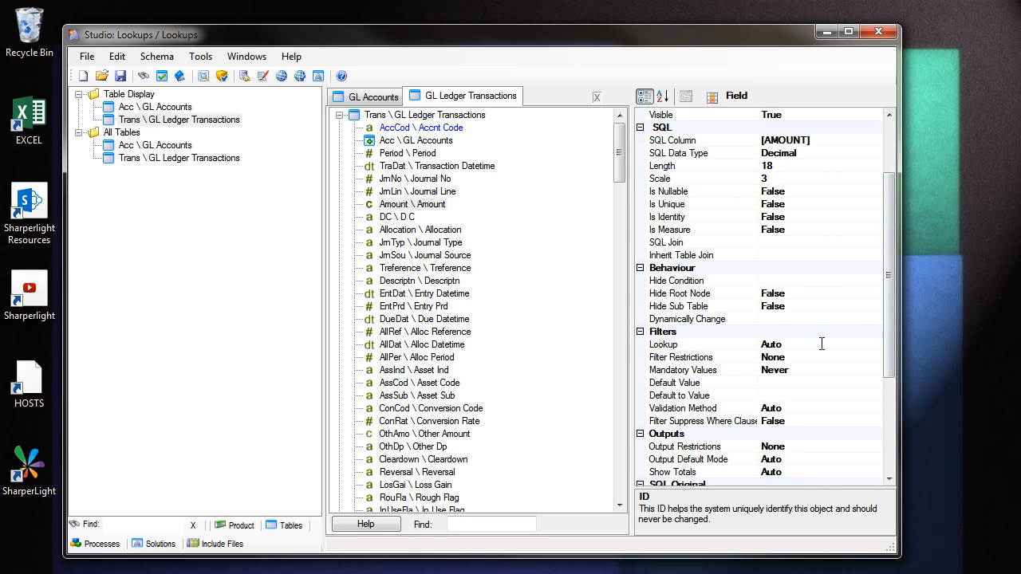
left_click(821, 343)
left_click(875, 344)
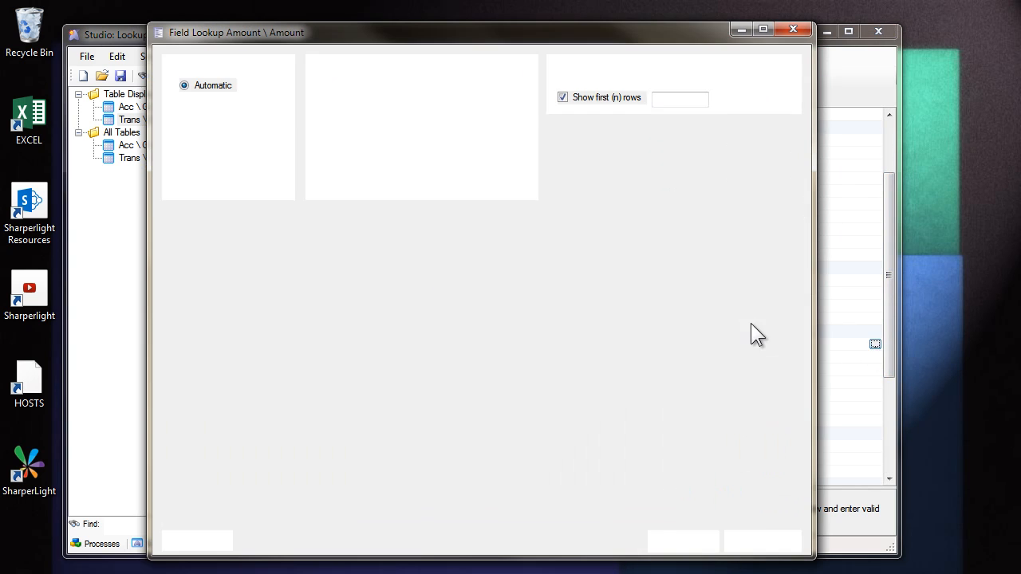
left_click(184, 185)
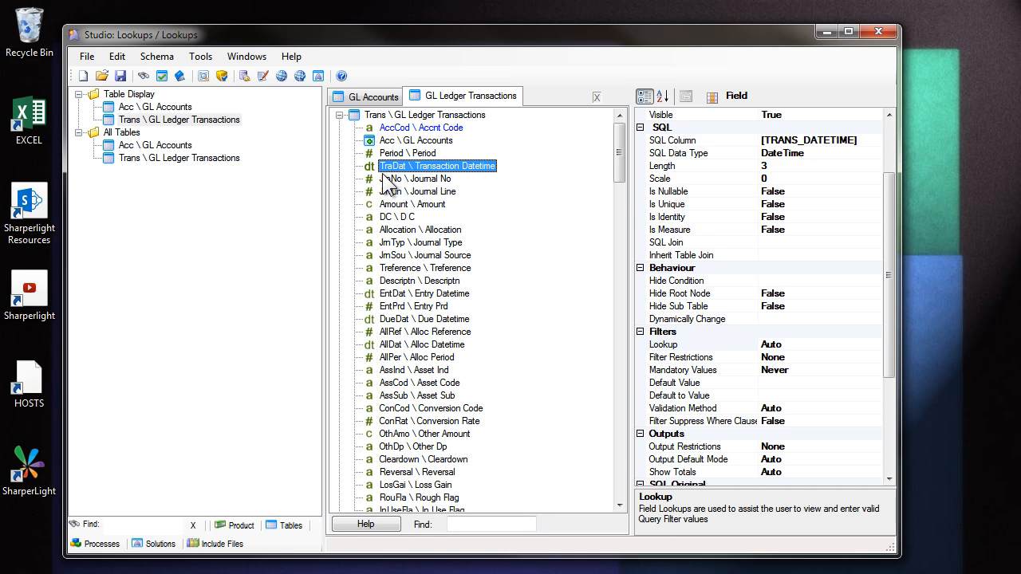
- Change the Data Type of the TraDat \ Transaction Datetime field to Date, leaving its SQL Data Type as DateTime
left_click_drag(886, 234, 888, 164)
left_click(670, 182)
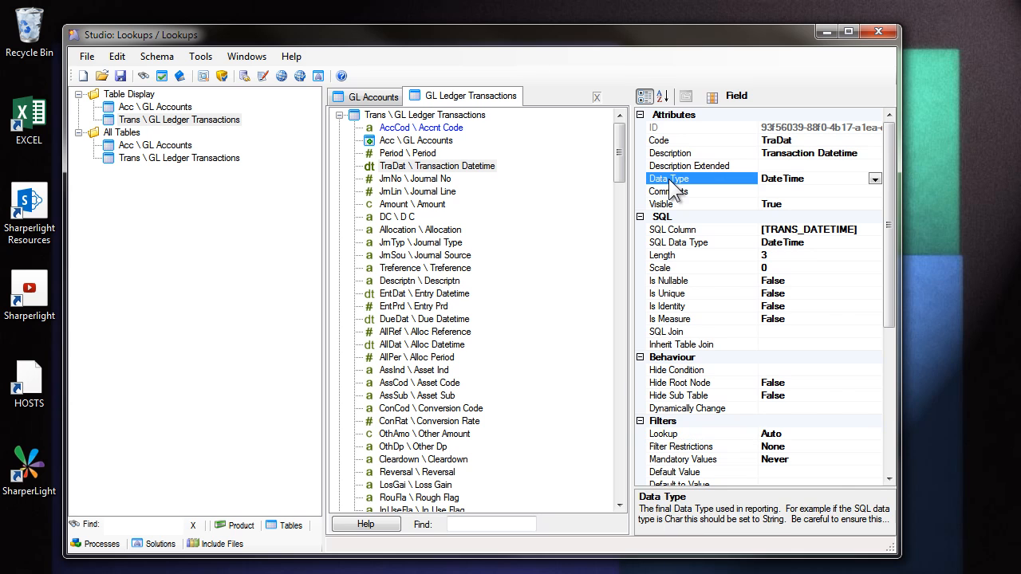
left_click(809, 241)
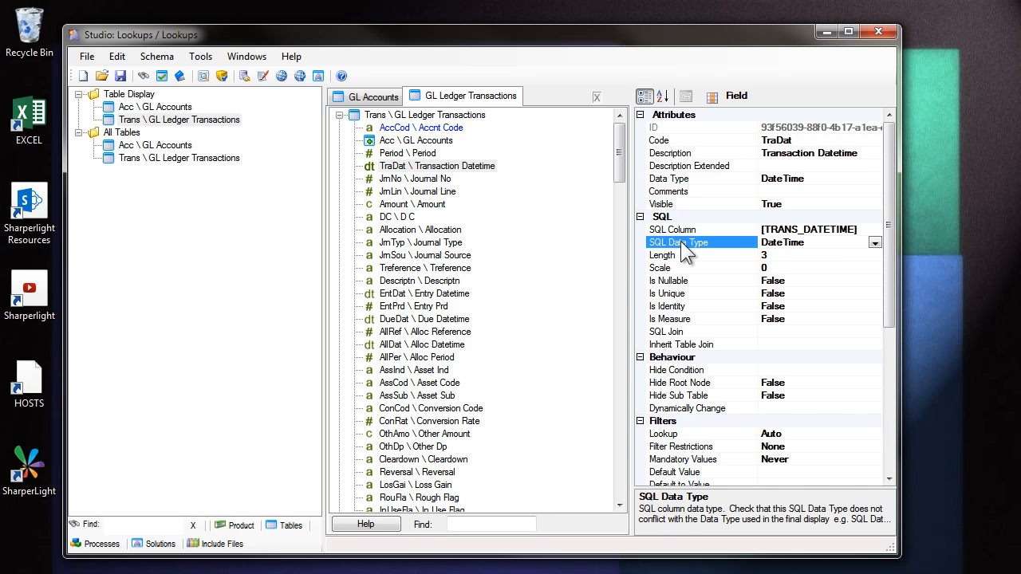
left_click(797, 180)
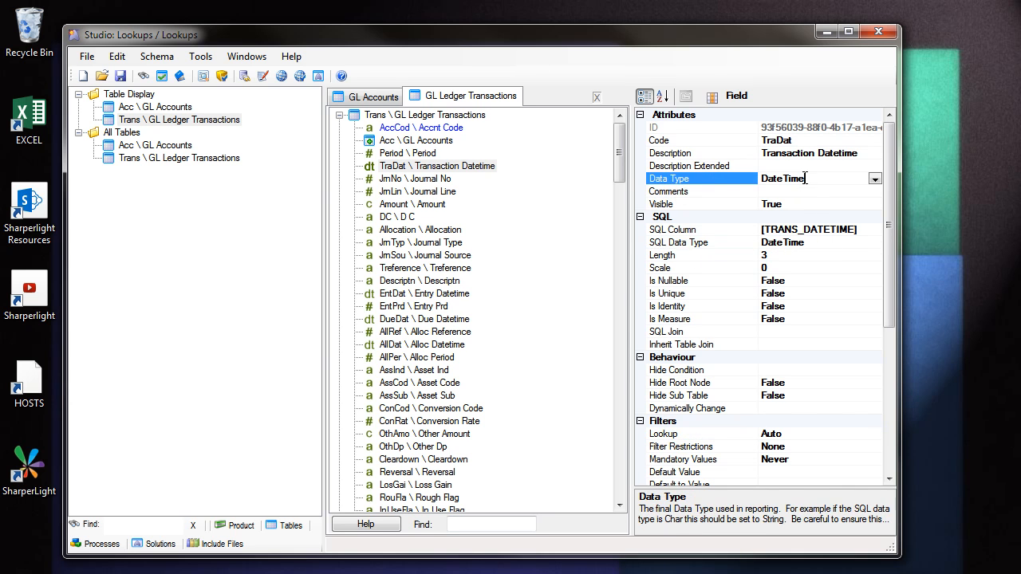
left_click(875, 179)
left_click(781, 287)
- Set the query's Transaction Datetime filter to run from a -1 month offset up to the current date
left_click(392, 180)
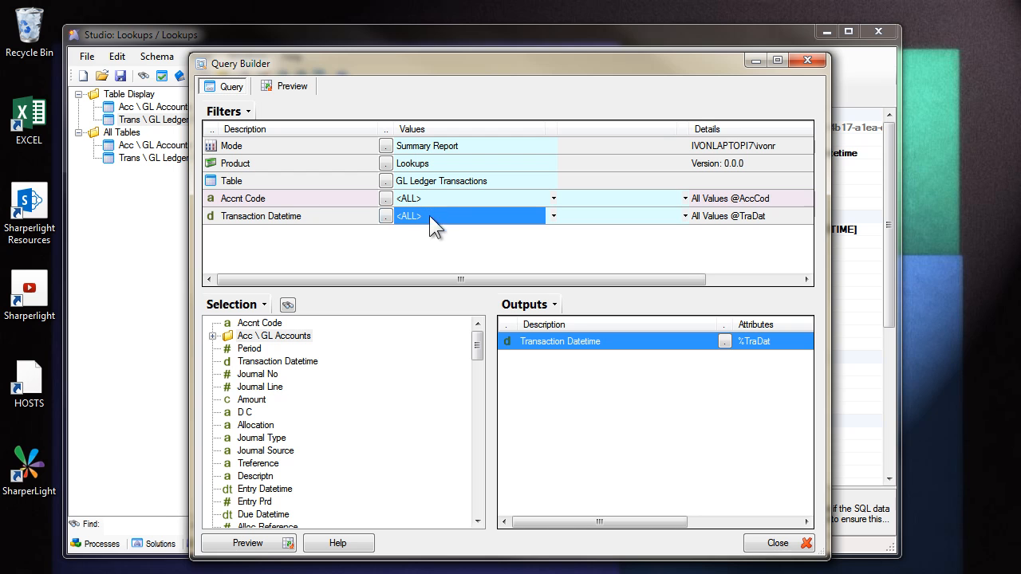
left_click(385, 215)
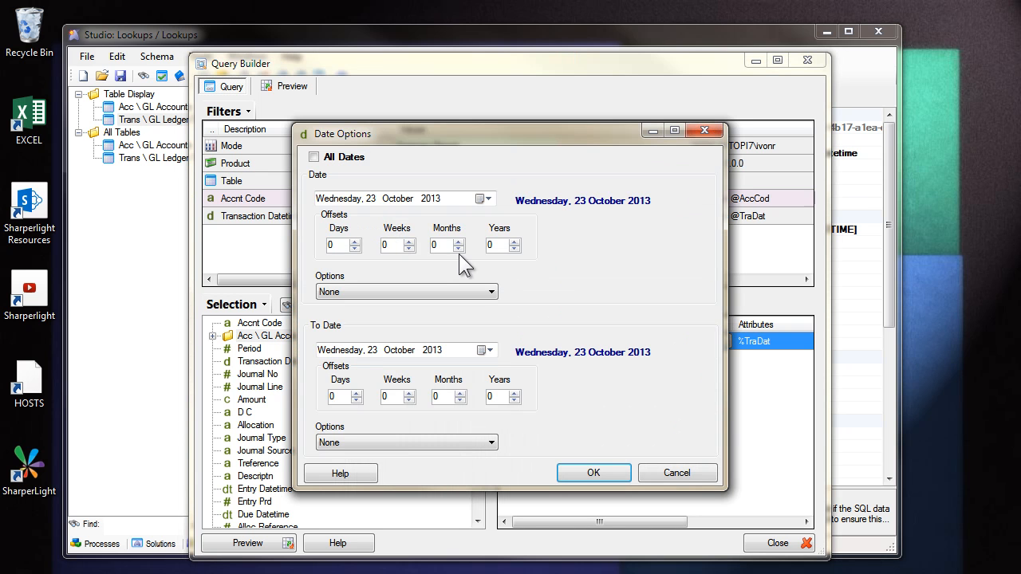
left_click(458, 248)
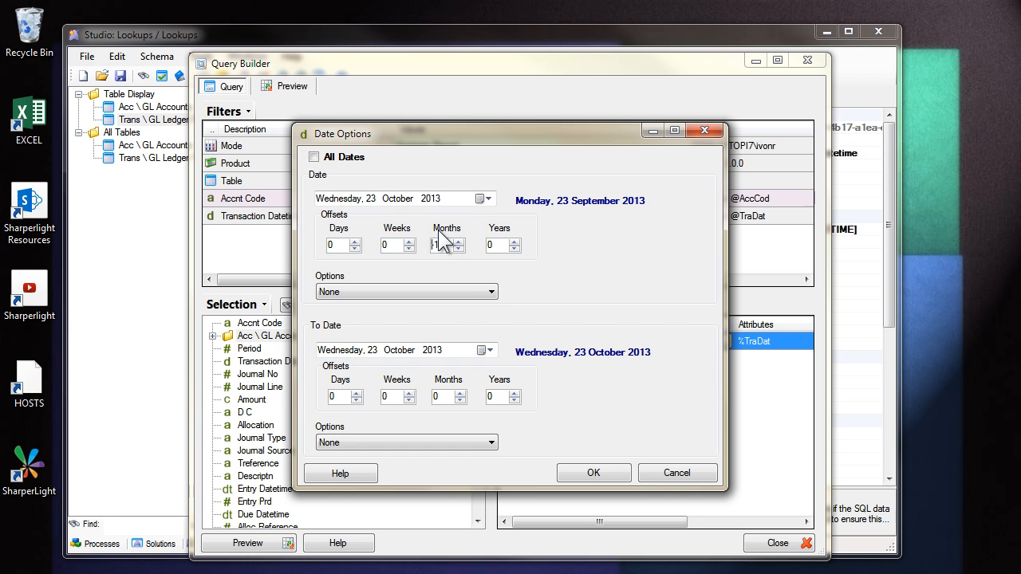
left_click(591, 471)
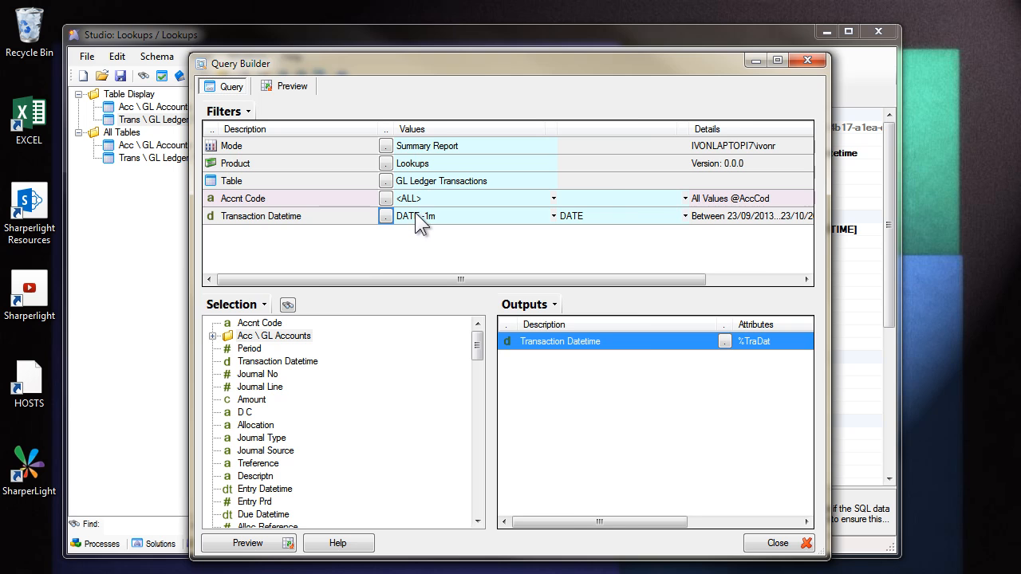
- Set the Transaction Datetime field's Default Value to DATE -3m and its Default to Value to DATE in Studio
key("alt+Tab")
left_click_drag(887, 262, 884, 343)
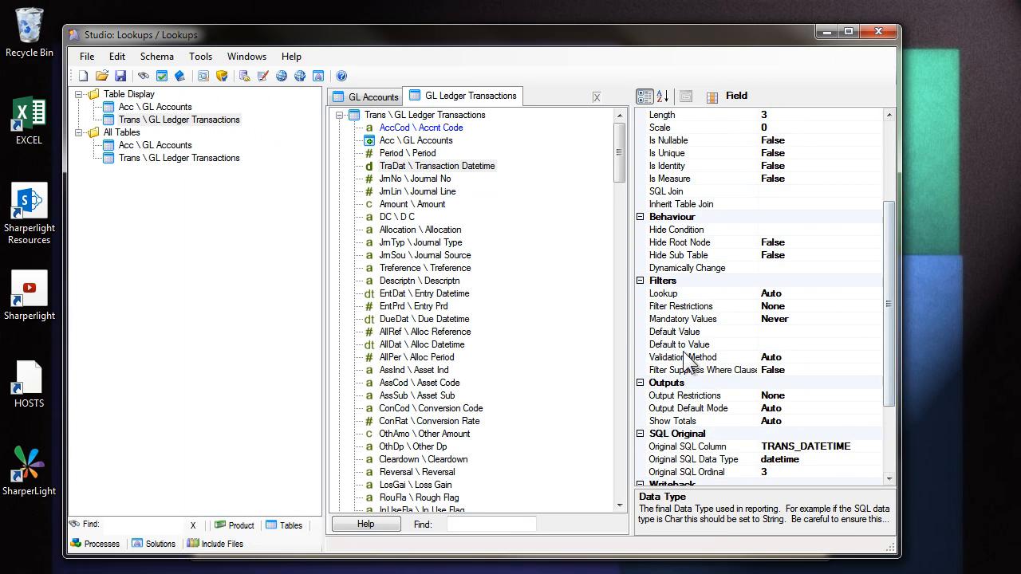
left_click(675, 332)
left_click(678, 344)
left_click(674, 330)
left_click(678, 345)
left_click(778, 333)
type("DATE")
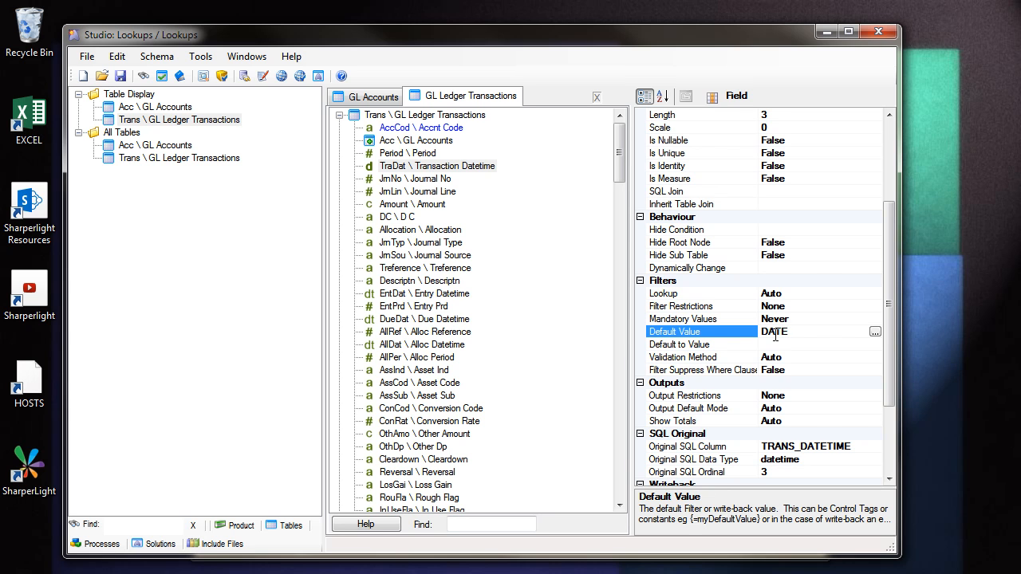
type(" -3m")
left_click(772, 343)
type("DATE")
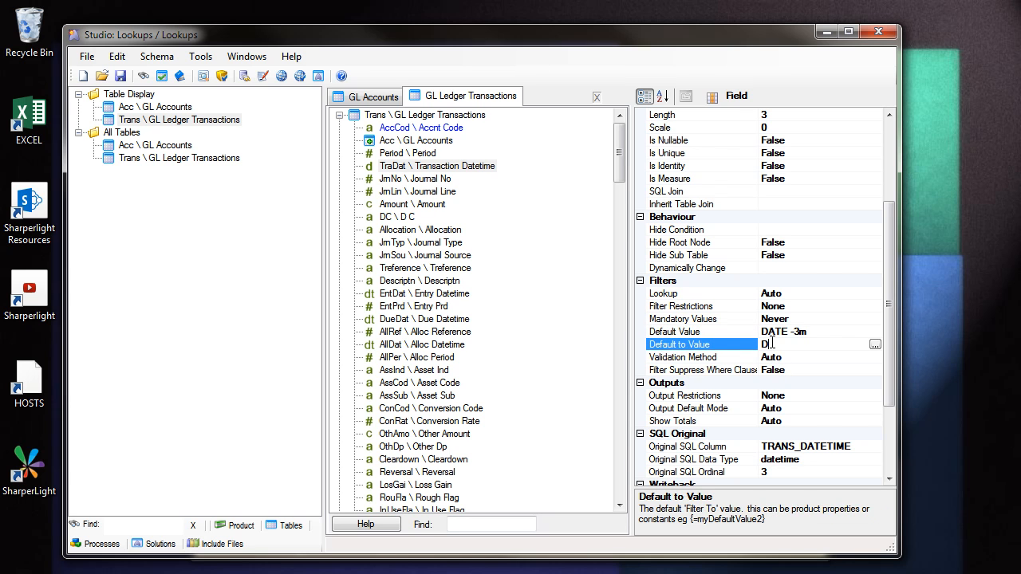
left_click(805, 330)
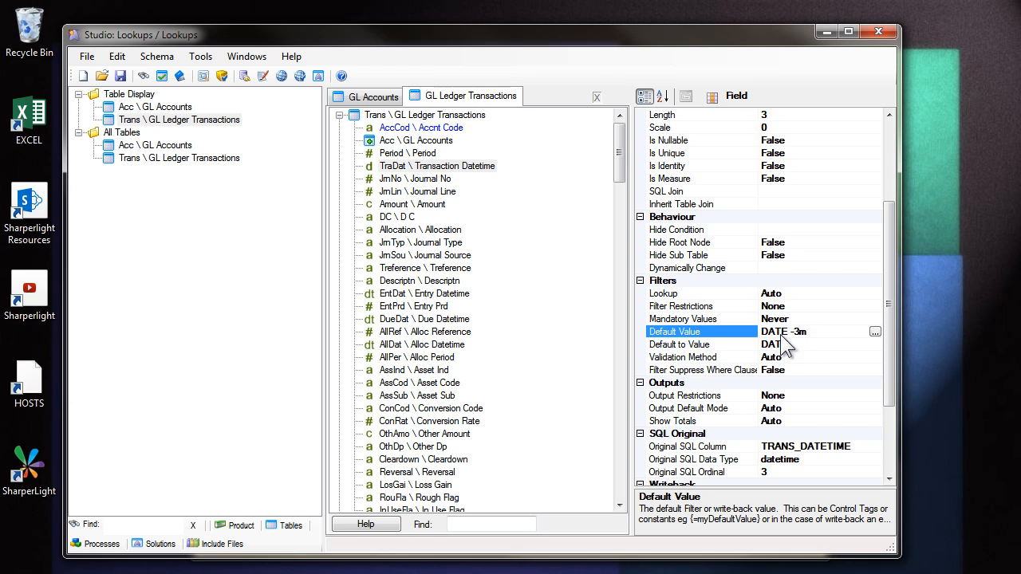
- Set the Default Value of the AccCod \ Accnt Code field to <ALL>
left_click(447, 129)
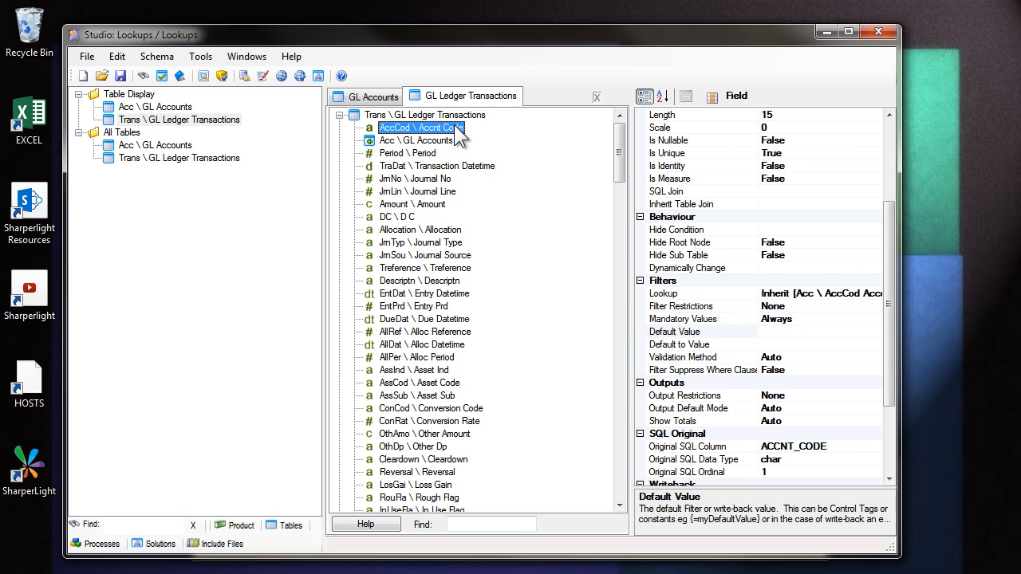
left_click(789, 332)
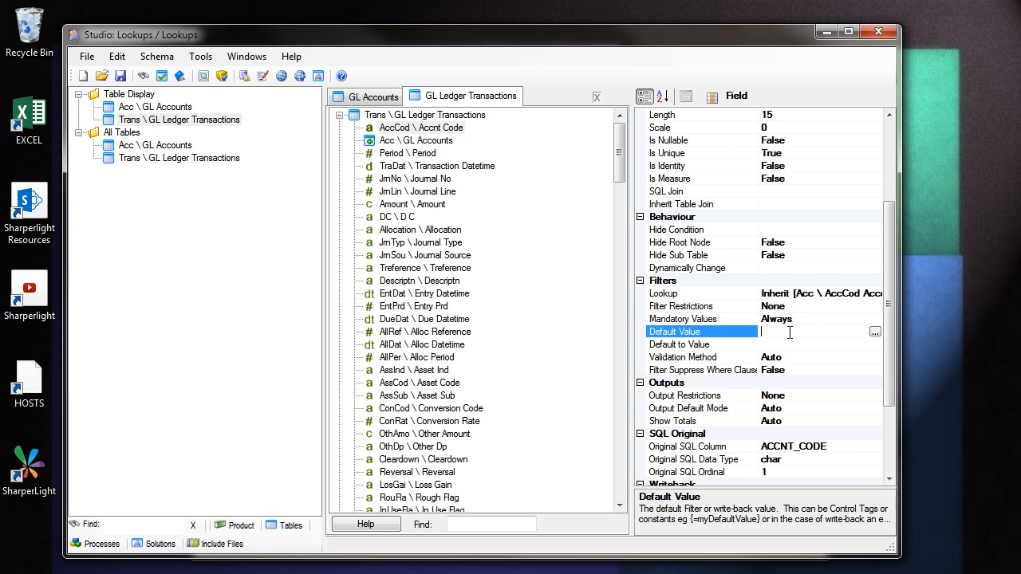
type("<ALL>")
left_click(415, 204)
- Add Period as a filter to the query and examine the values in its lookup
left_click(407, 154)
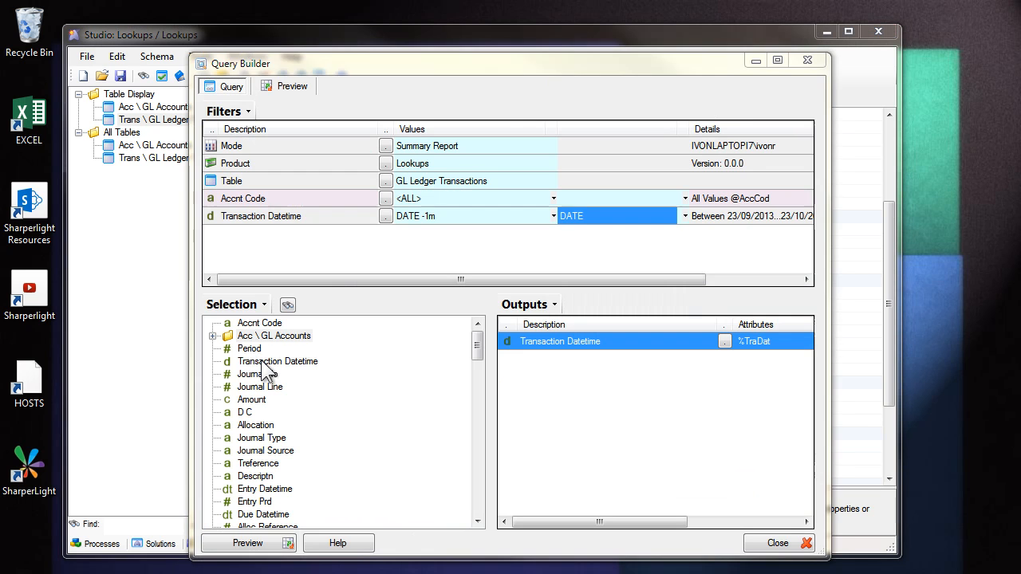
left_click_drag(251, 349, 387, 232)
left_click(386, 233)
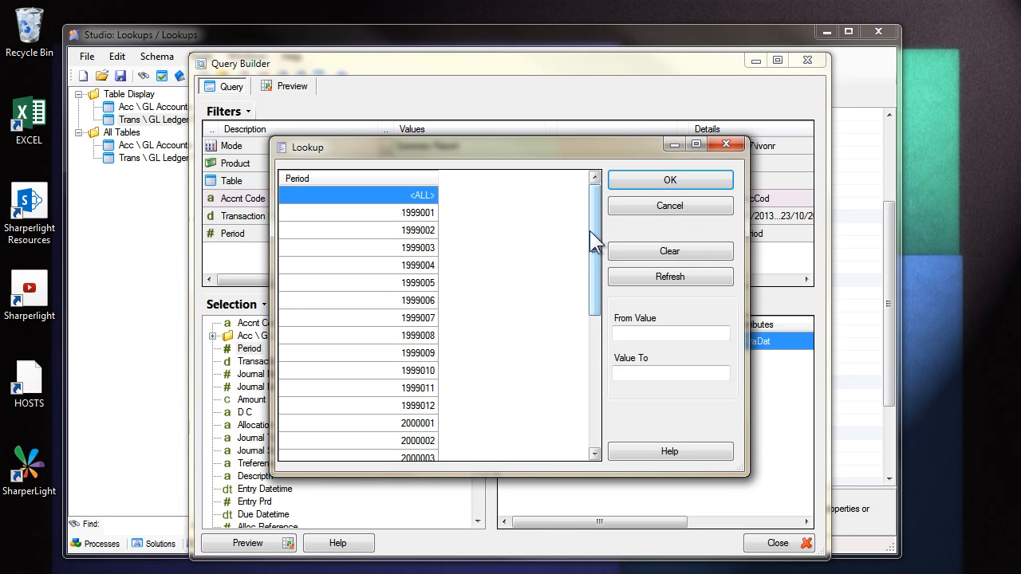
left_click_drag(594, 228, 599, 368)
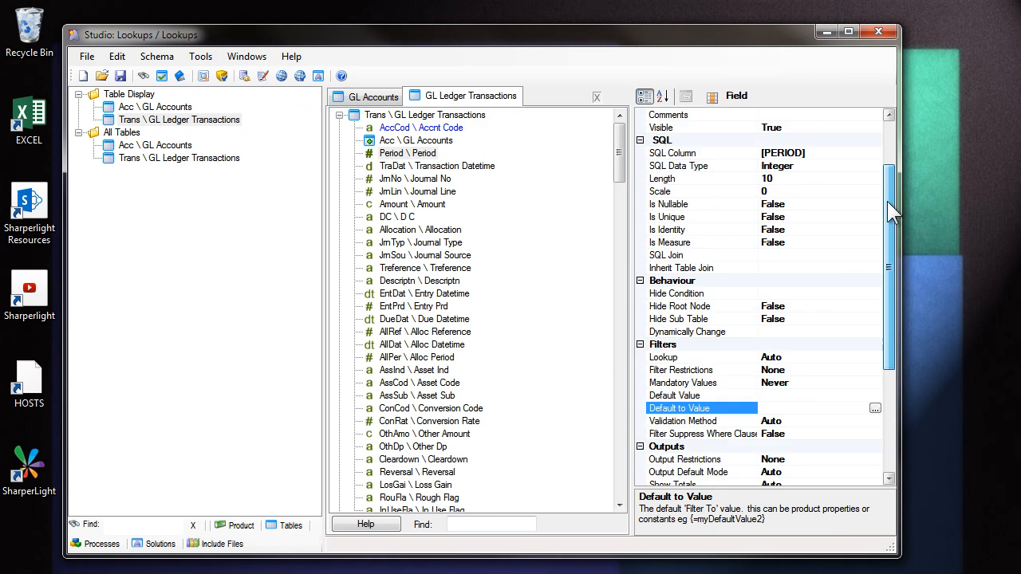
- Set the Length of the Period field in GL Ledger Transactions to 7
left_click_drag(887, 201, 890, 155)
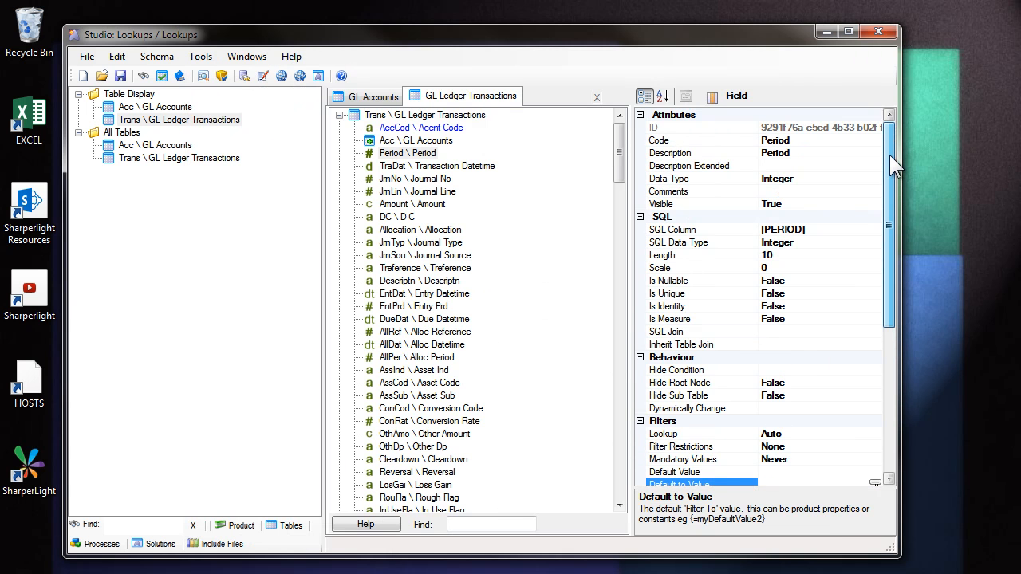
left_click(676, 253)
left_click(778, 255)
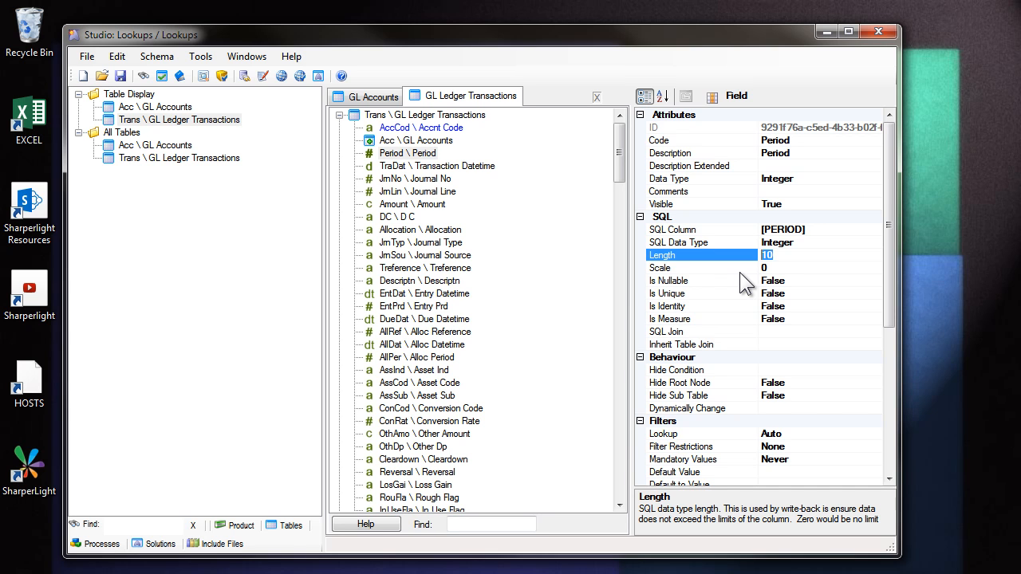
type("7")
left_click(785, 267)
- Change the Period field's Data Type to Period
left_click(812, 181)
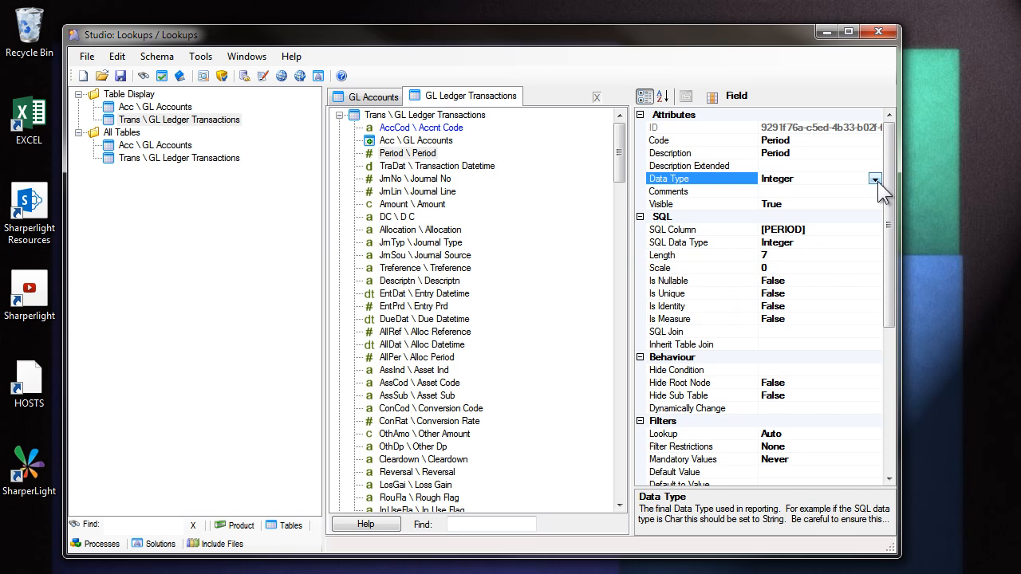
left_click(878, 181)
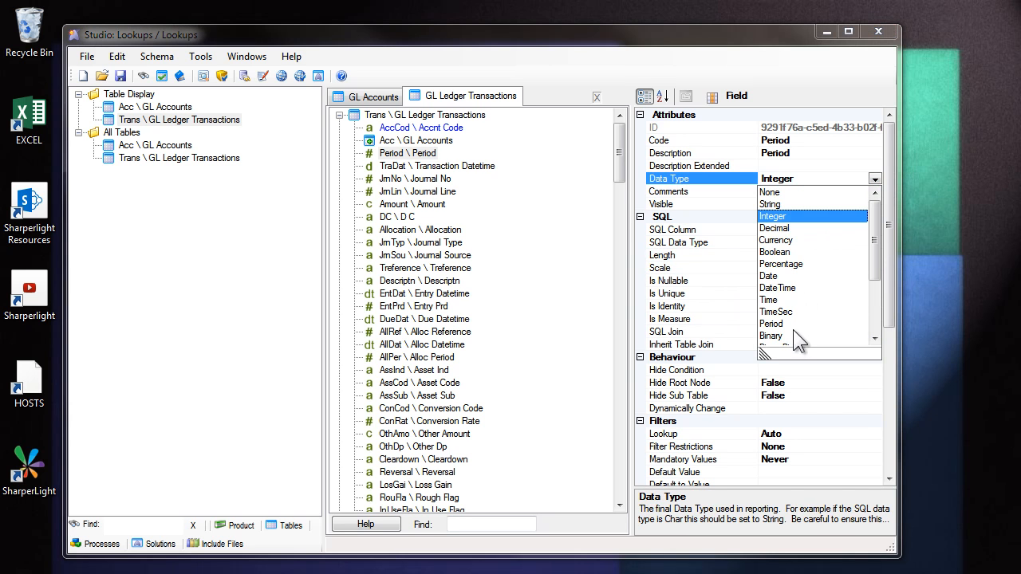
scroll(833, 287, "down", 3)
left_click(785, 236)
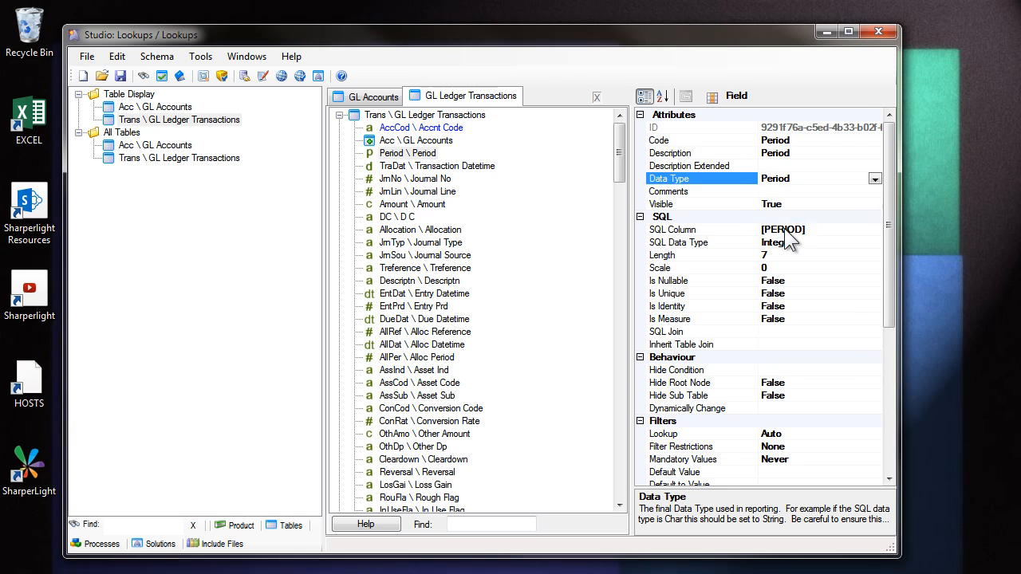
left_click(416, 191)
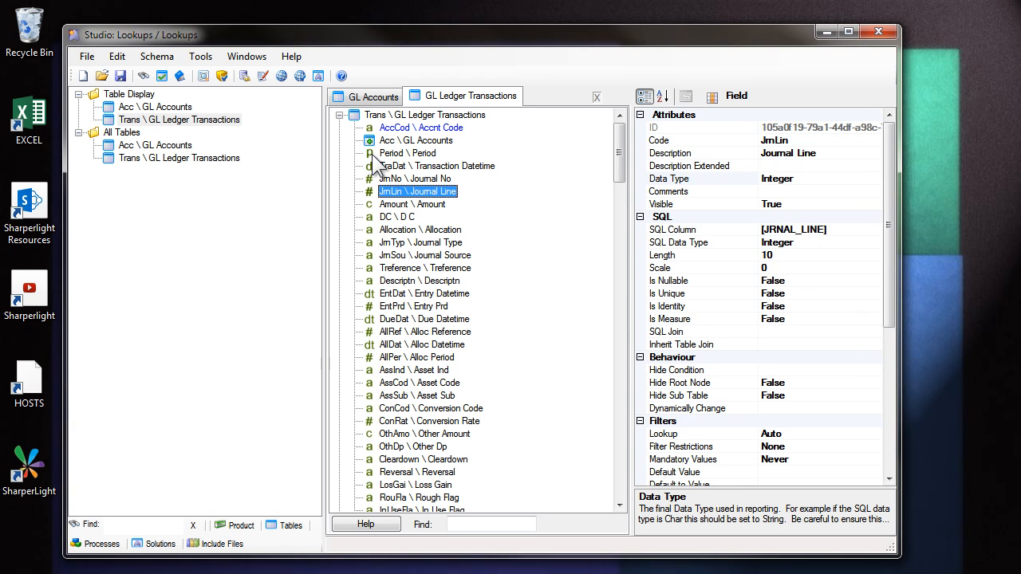
left_click(394, 153)
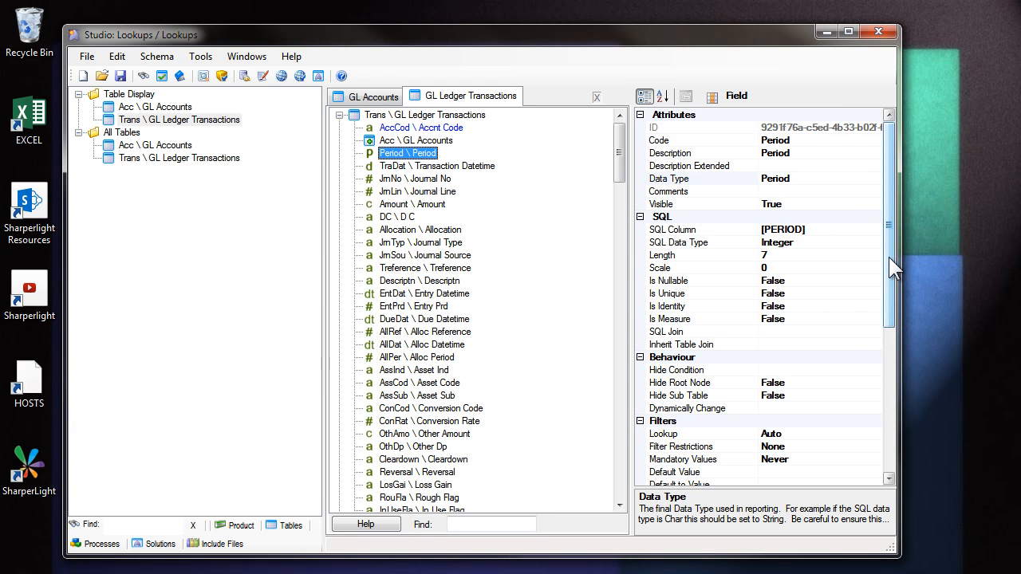
- Set the Period field's Mandatory Values to Always and both its Default Value and Default to Value to PERIOD
left_click_drag(888, 257, 890, 430)
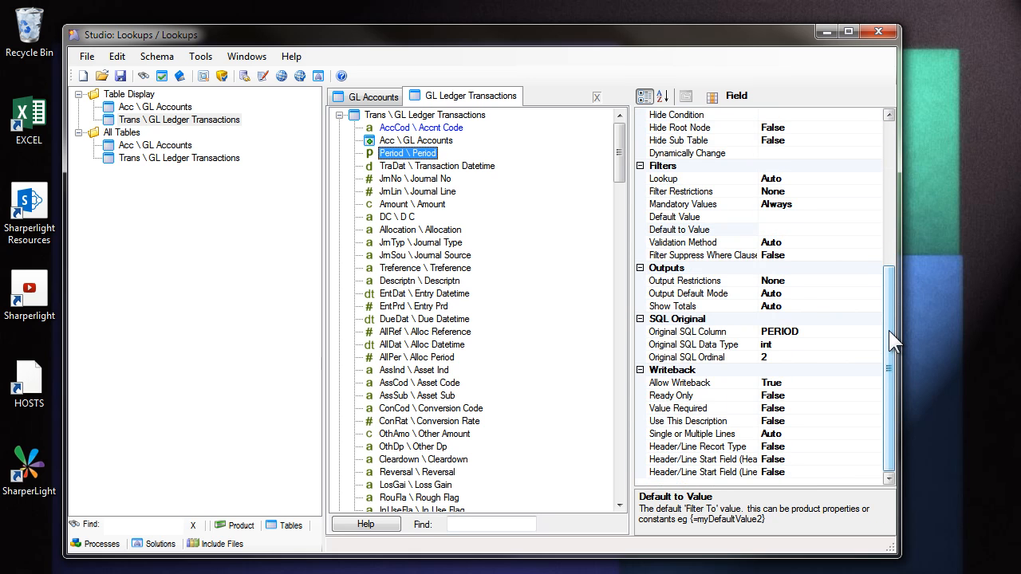
left_click_drag(888, 331, 888, 317)
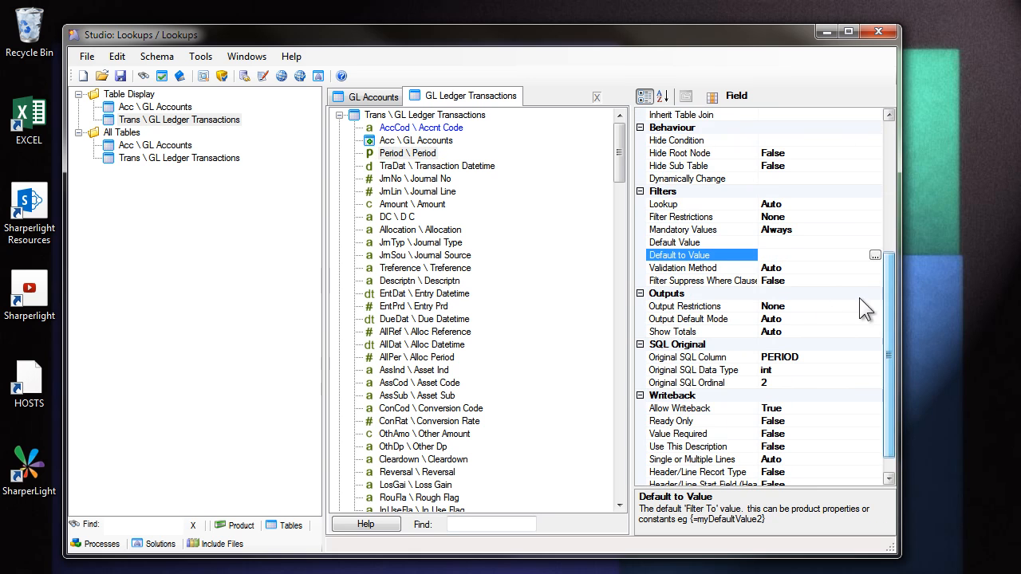
left_click(787, 246)
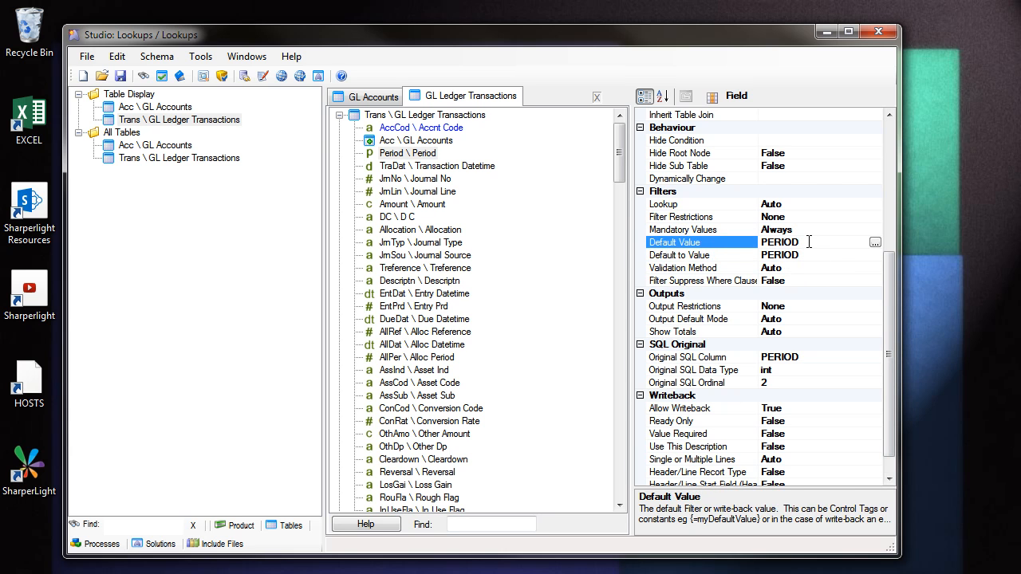
type("- p")
key("BackSpace")
type("y")
key("Escape")
left_click(802, 256)
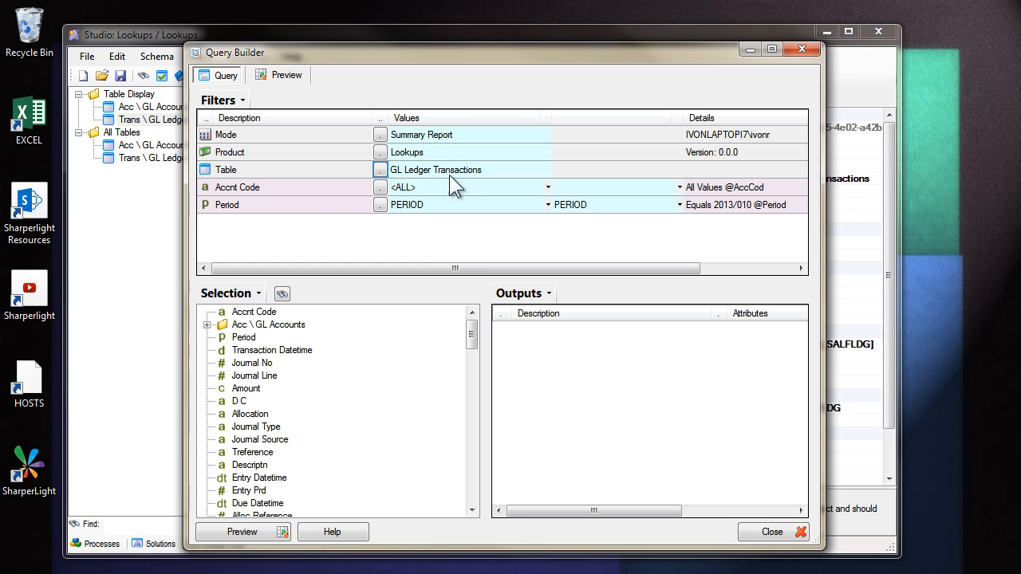
- Examine the default Accnt Code and Period filters in Query Builder and the choices in the Period Options dialog
left_click(297, 187)
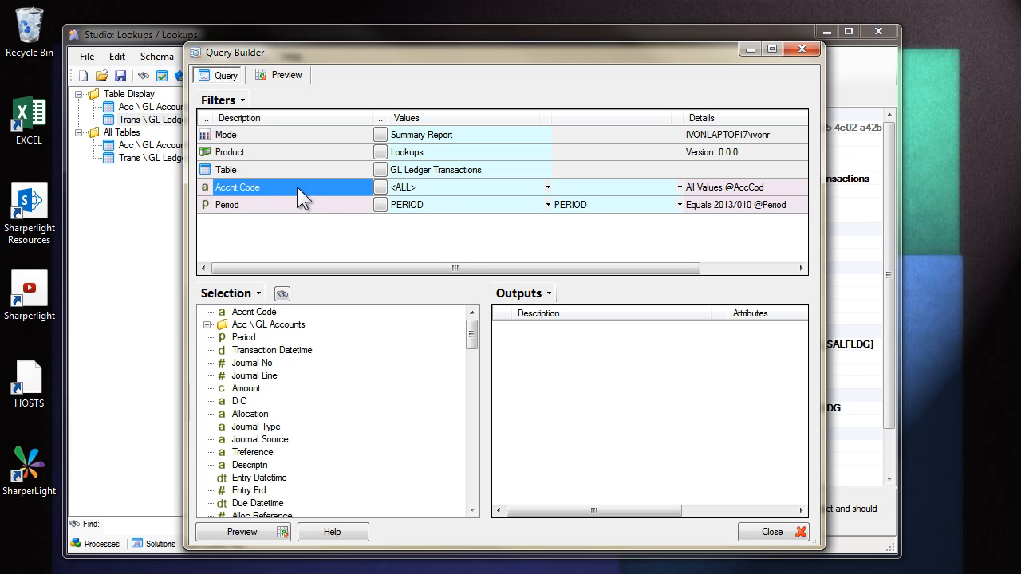
left_click(285, 207)
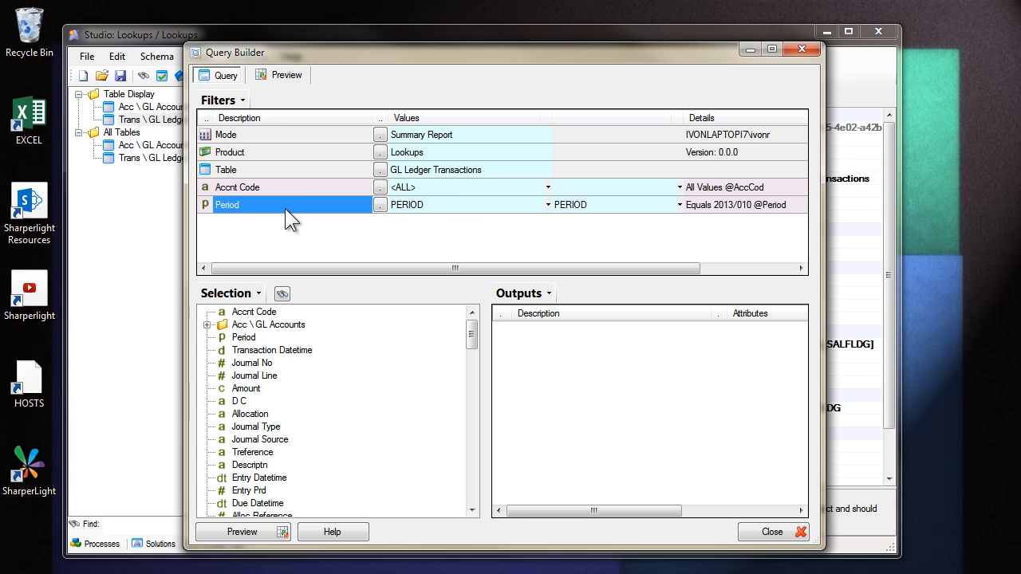
left_click(417, 205)
left_click(583, 206)
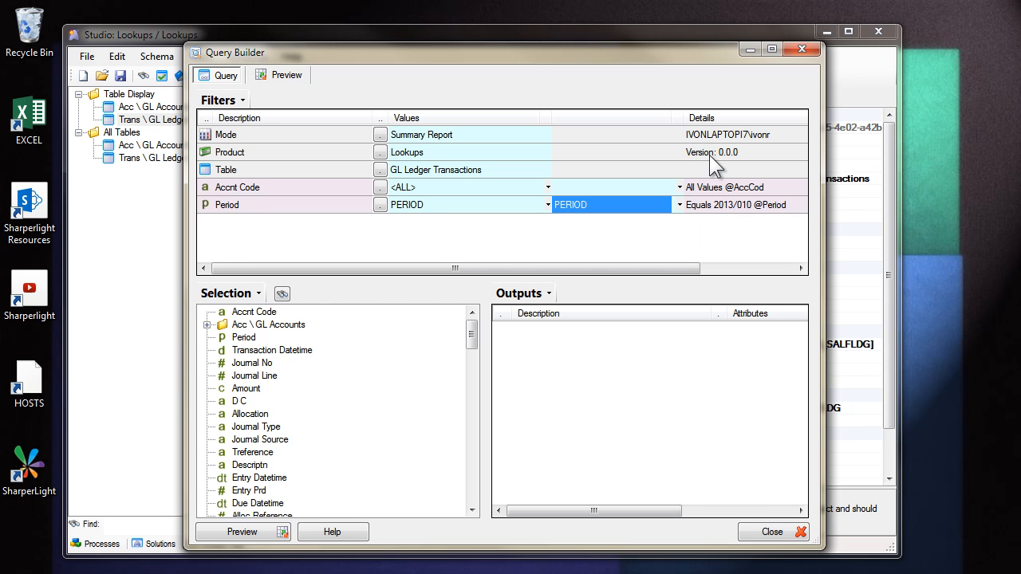
left_click(380, 204)
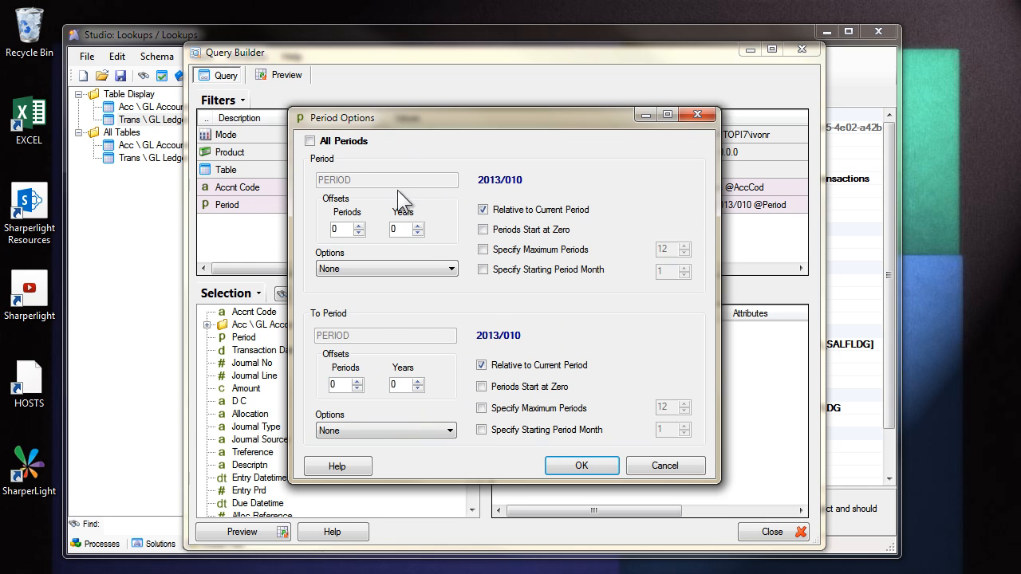
left_click(378, 267)
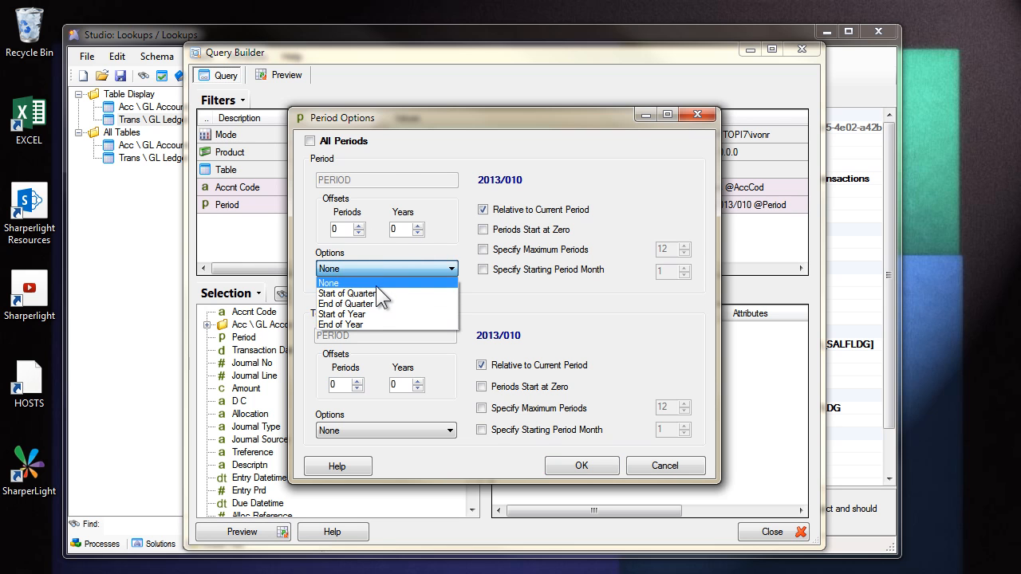
left_click(661, 465)
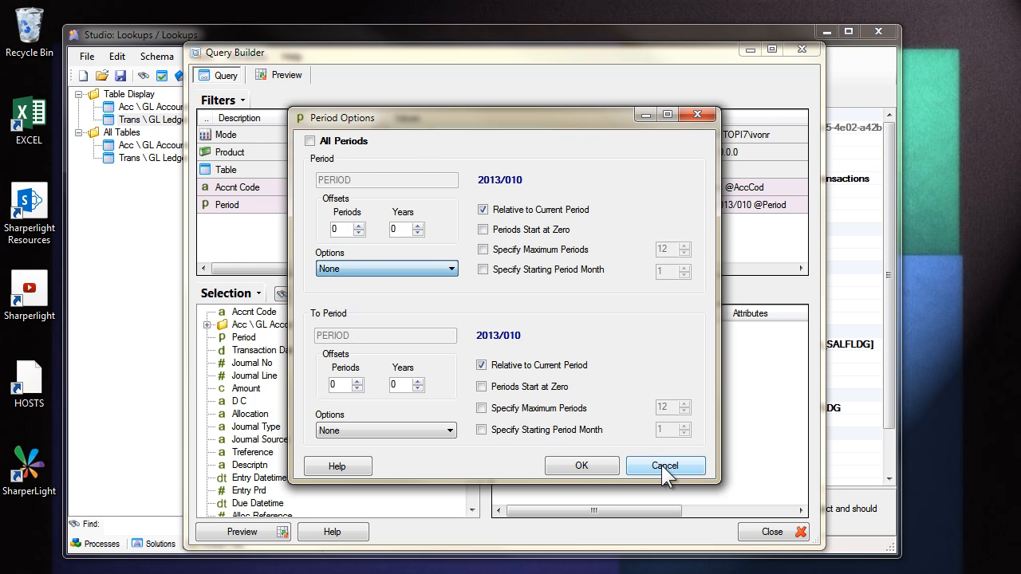
key("Escape")
- Add Period, Accnt Code and Amount as outputs, start the Period filter at PERIOD -15y, and preview the query results
left_click_drag(502, 343, 562, 363)
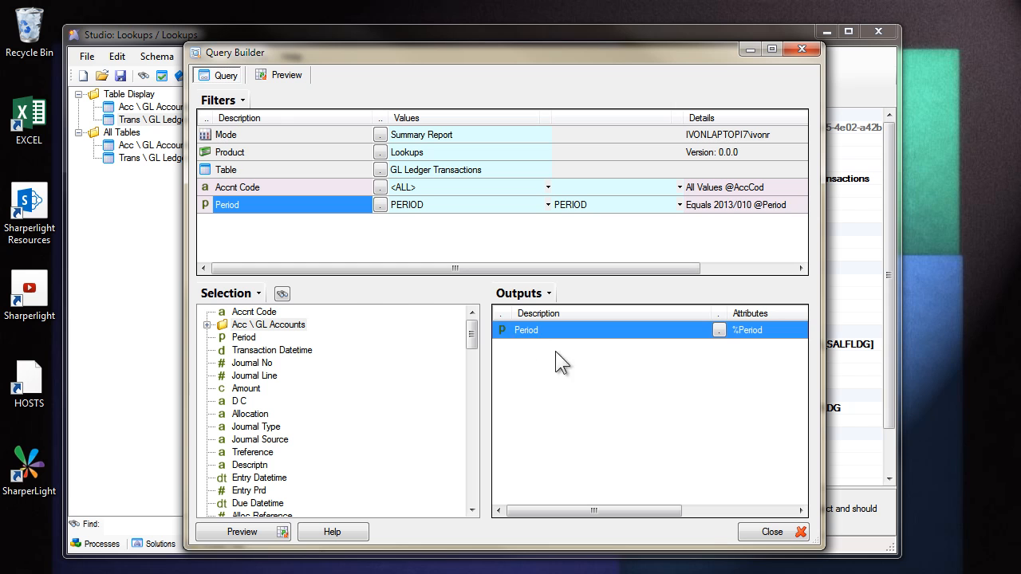
left_click_drag(263, 312, 548, 392)
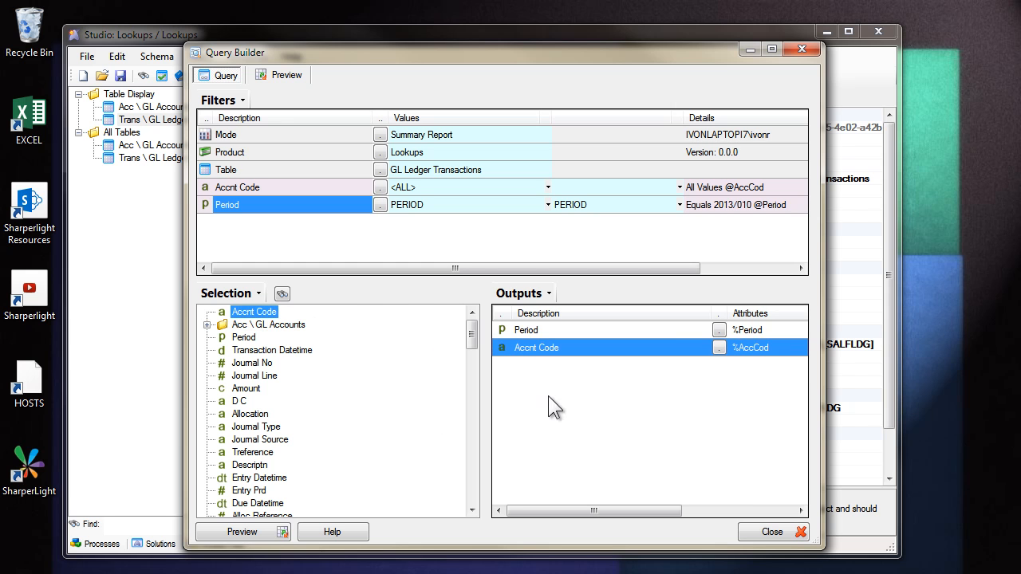
left_click_drag(247, 389, 542, 394)
left_click(275, 75)
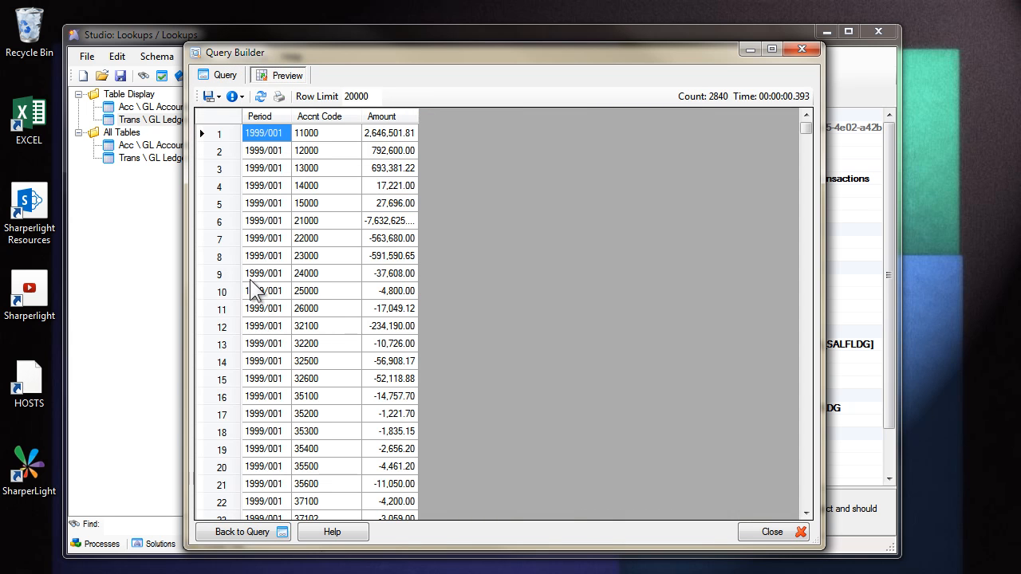
left_click(224, 76)
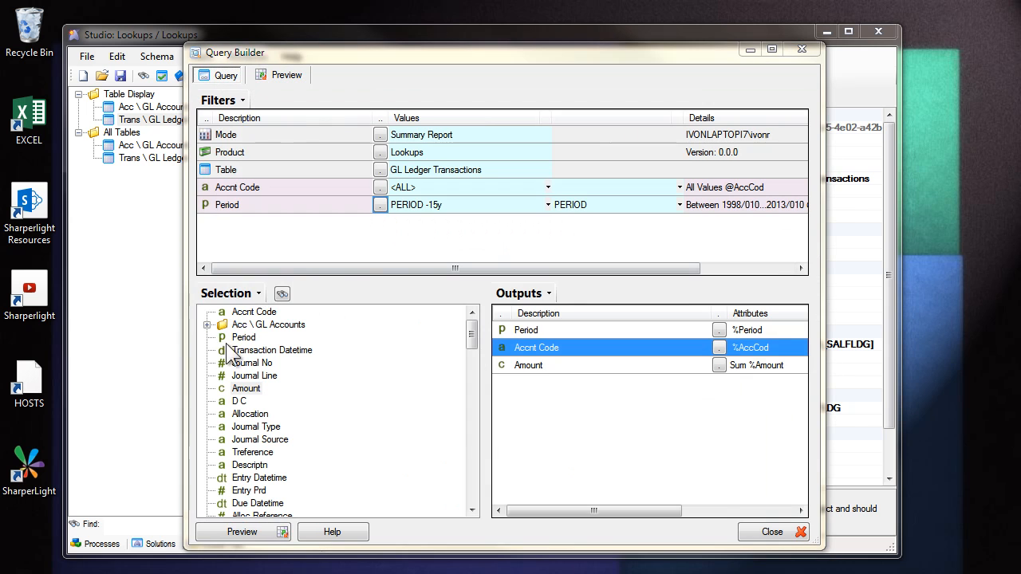
- Locate the Description field inside the GL Accounts folder of the query's selection list
left_click(254, 313)
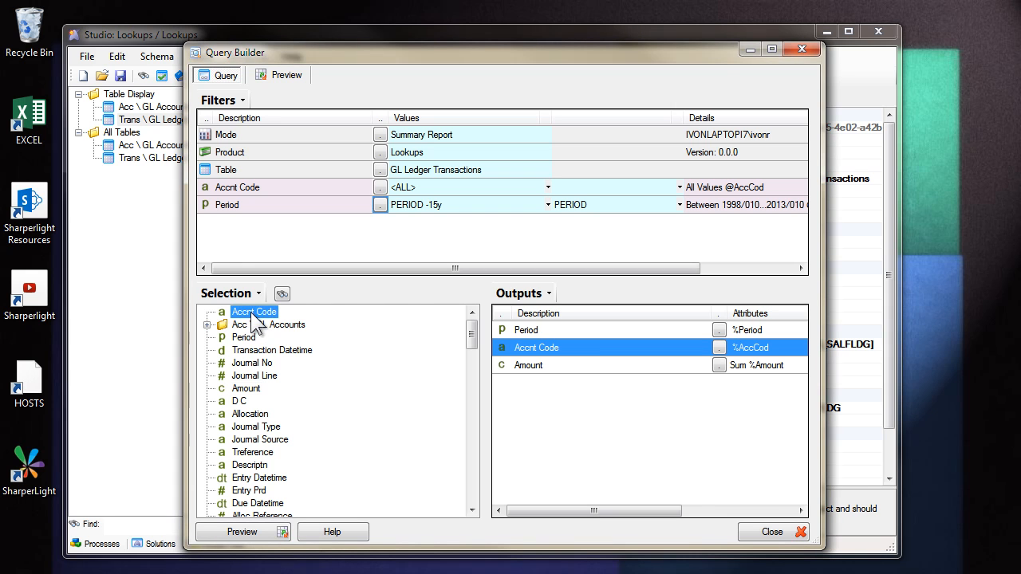
left_click(206, 326)
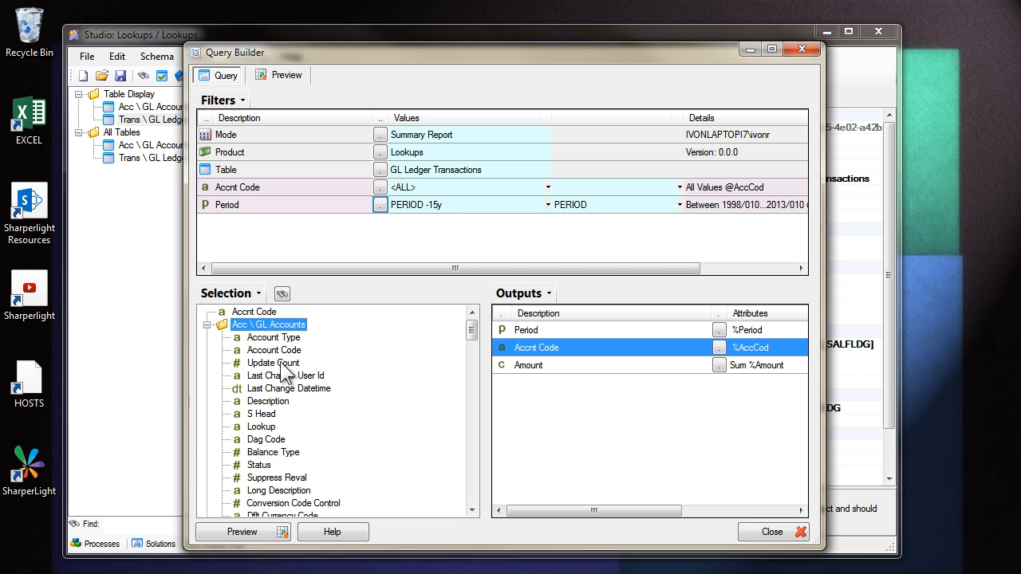
left_click(271, 403)
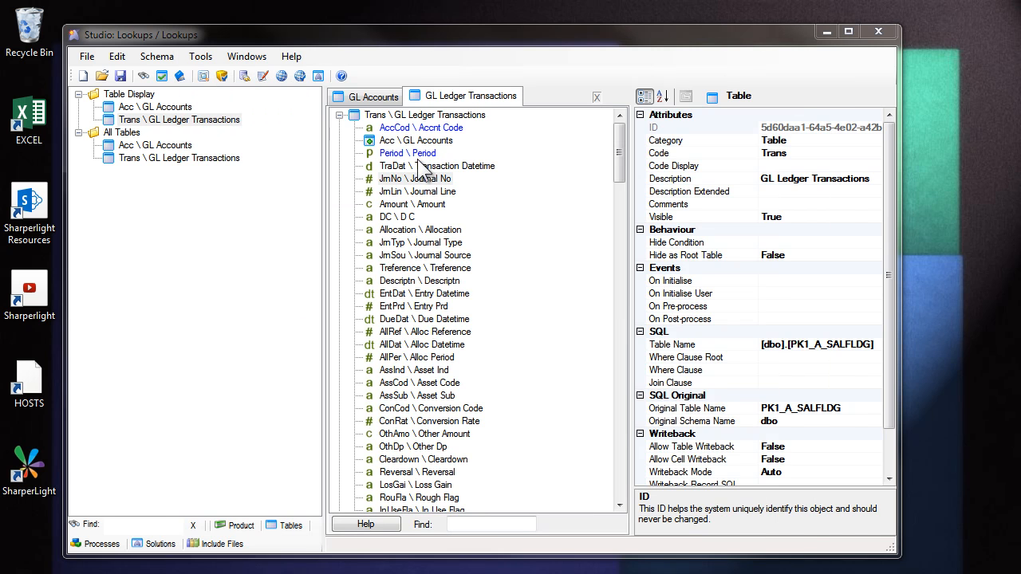
- Move Period above AccCod in the GL Ledger Transactions table, and move Description directly below AccCod in the GL Accounts table
left_click_drag(414, 155, 415, 128)
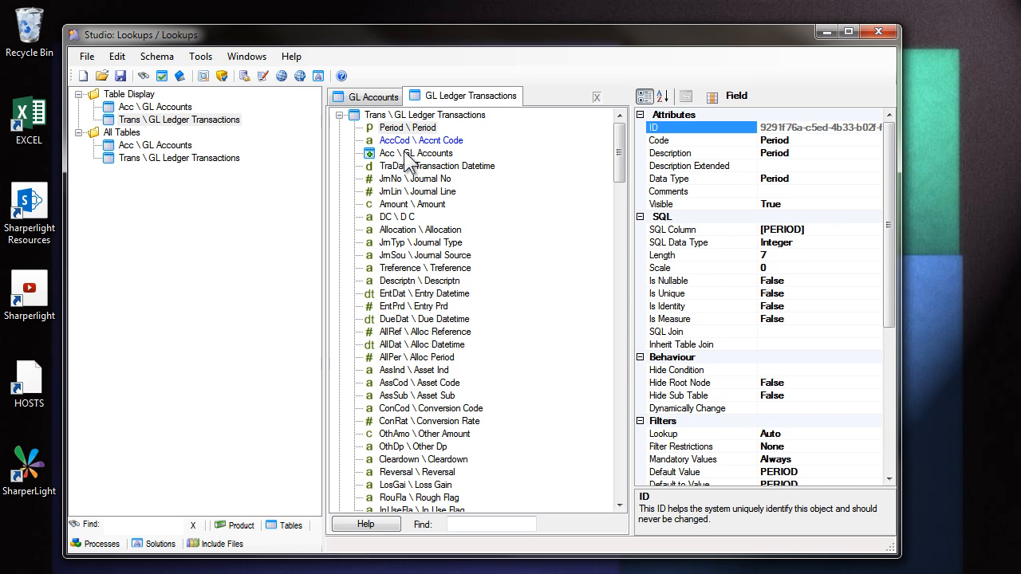
double_click(405, 155)
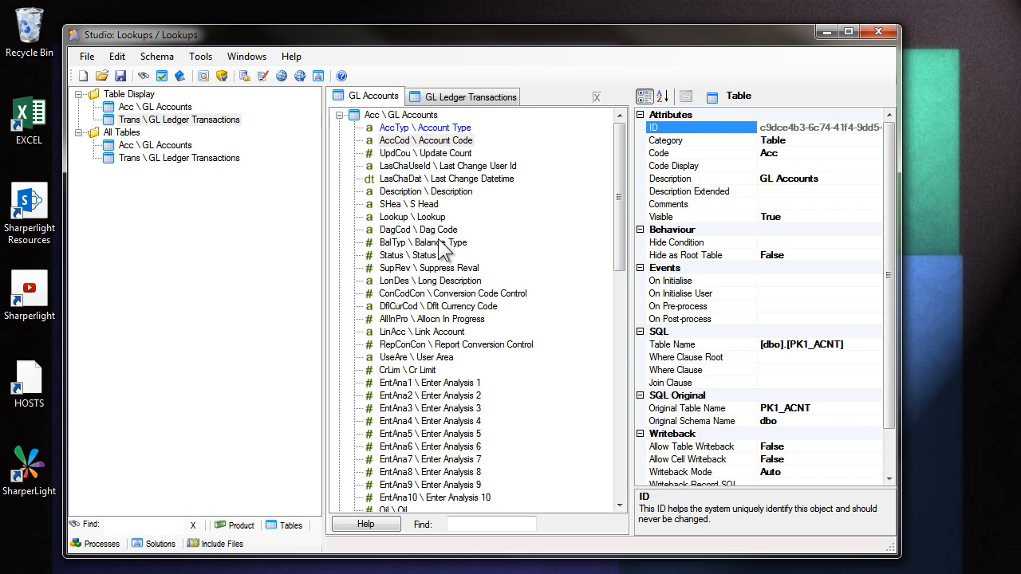
left_click(421, 195)
left_click_drag(420, 197, 437, 154)
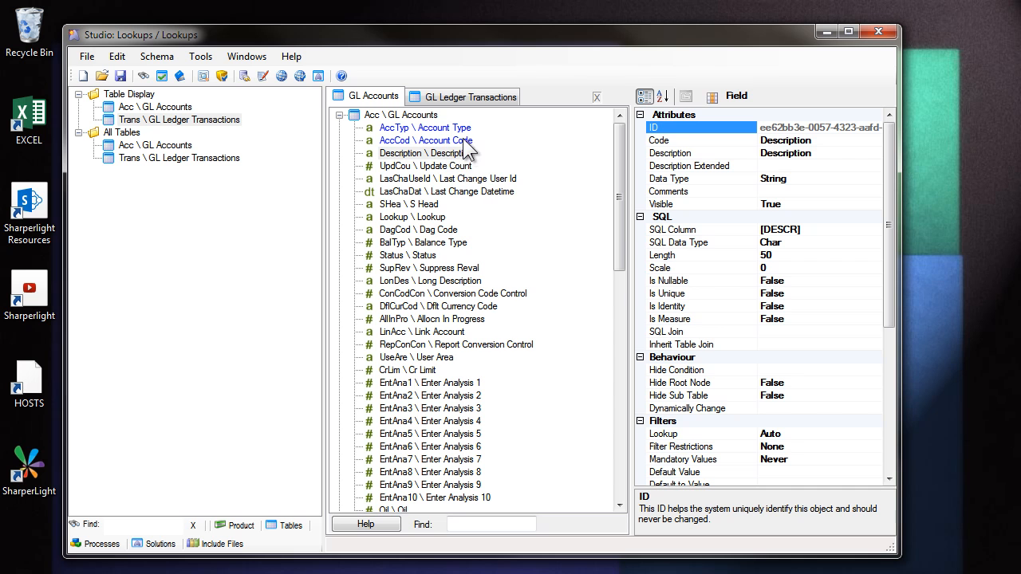
- Copy the Description field from GL Accounts and paste it at the GL Accounts join in GL Ledger Transactions as a field join
right_click(436, 157)
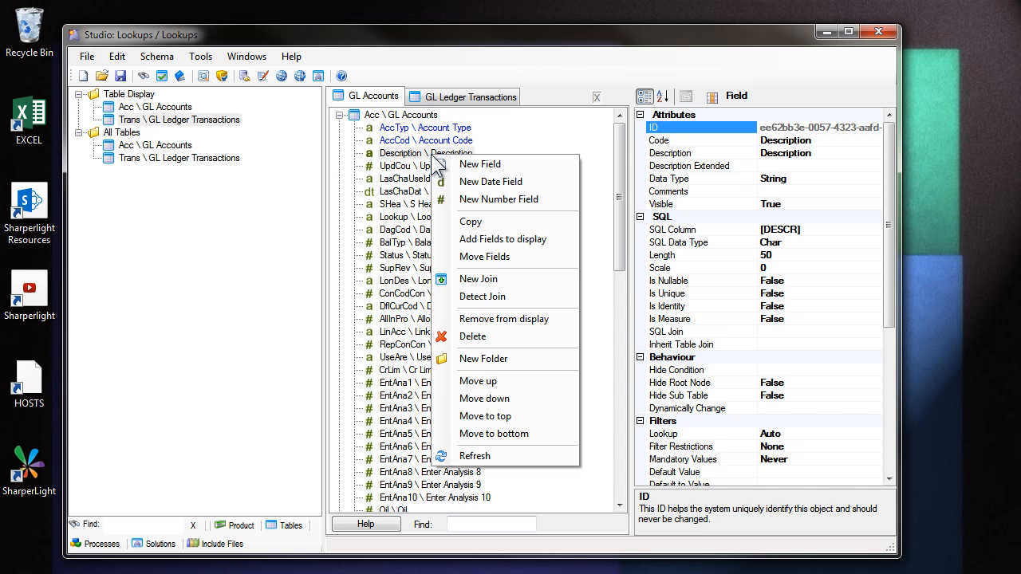
left_click(468, 223)
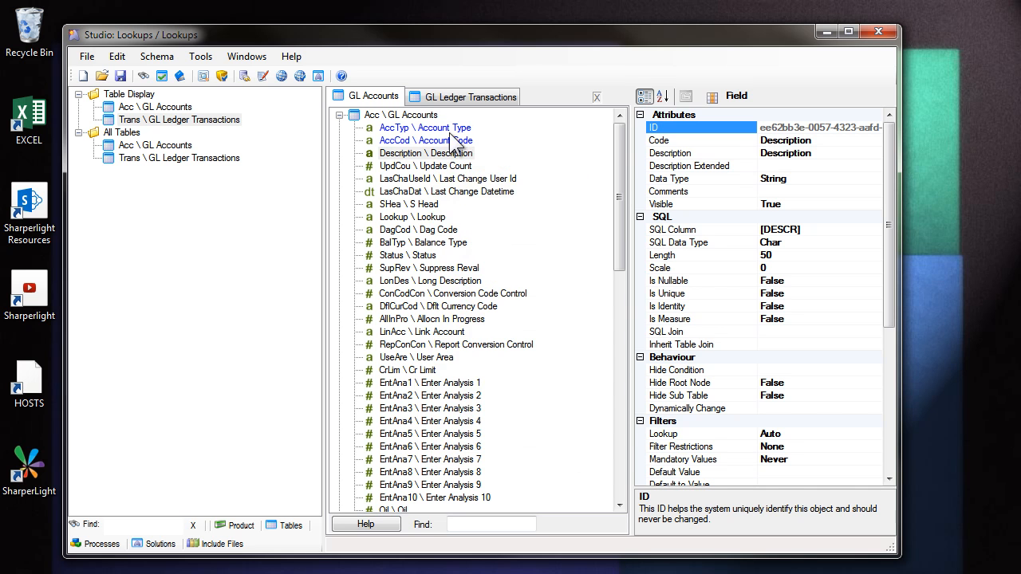
left_click(453, 94)
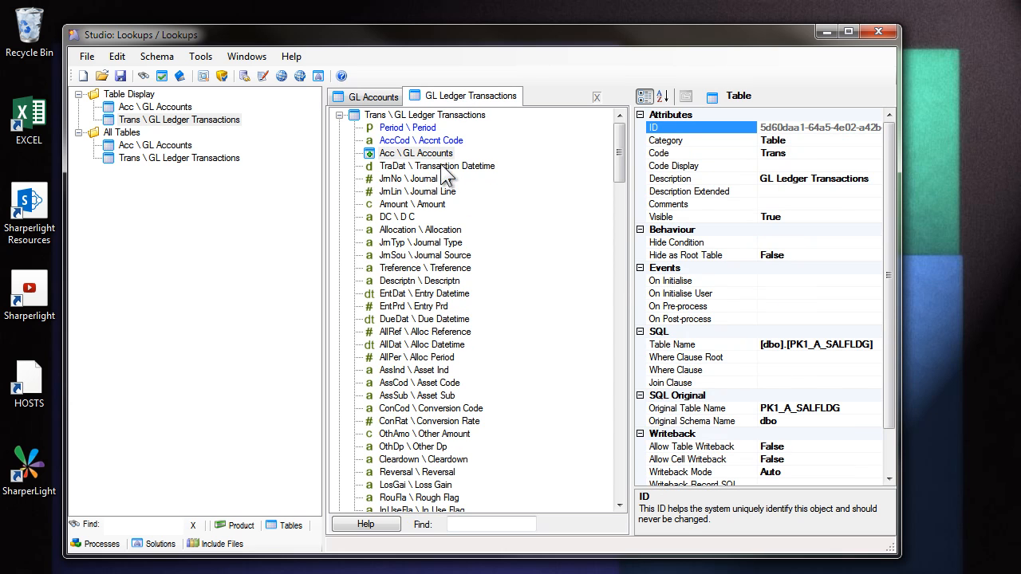
right_click(418, 155)
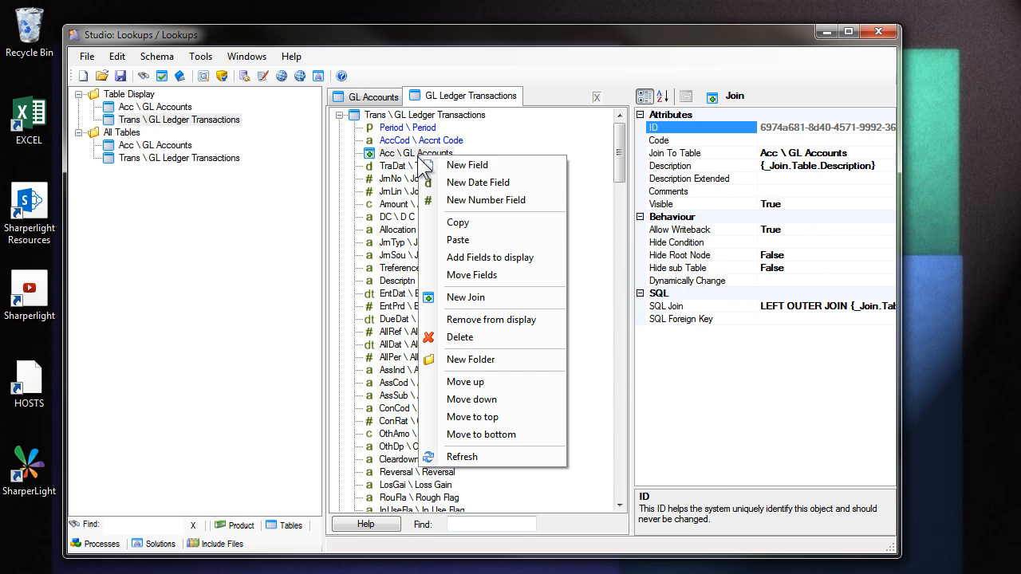
left_click(461, 239)
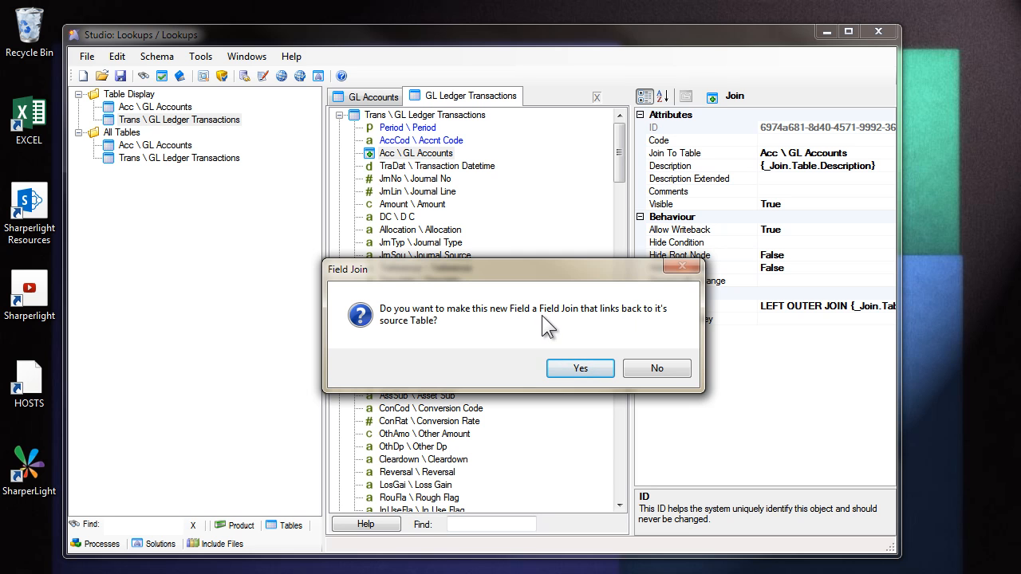
left_click(582, 367)
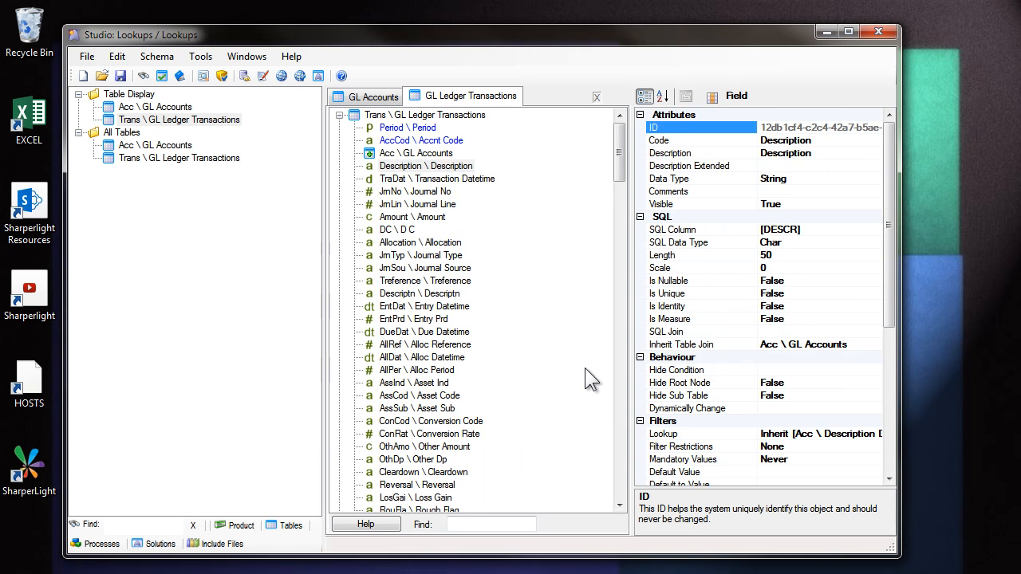
- Enter AS as the parameter in the Accnt Code field's lookup settings in GL Ledger Transactions, and cancel the change
left_click(403, 206)
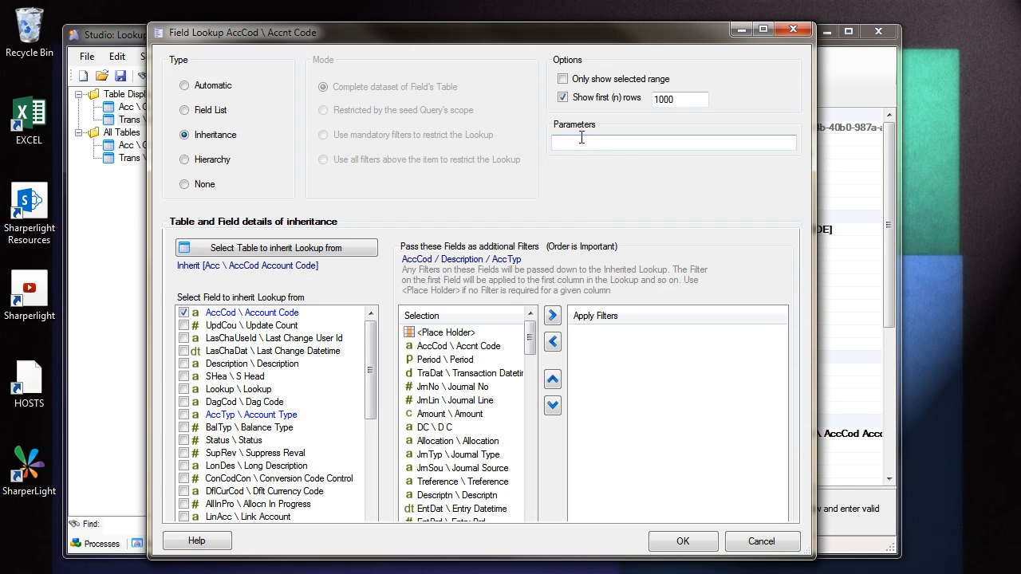
left_click(574, 139)
mouse_move(767, 149)
type("AS")
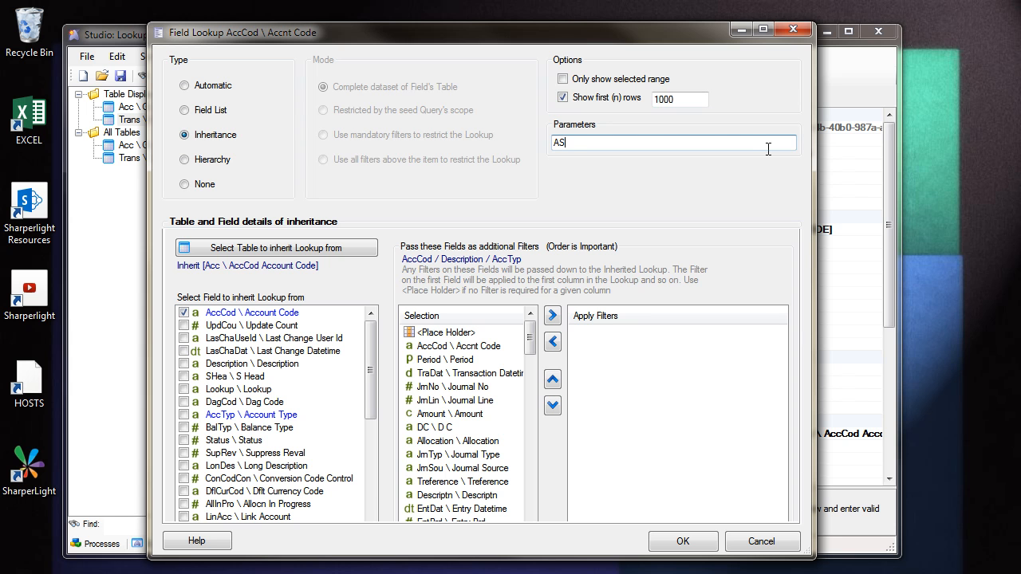
left_click(746, 541)
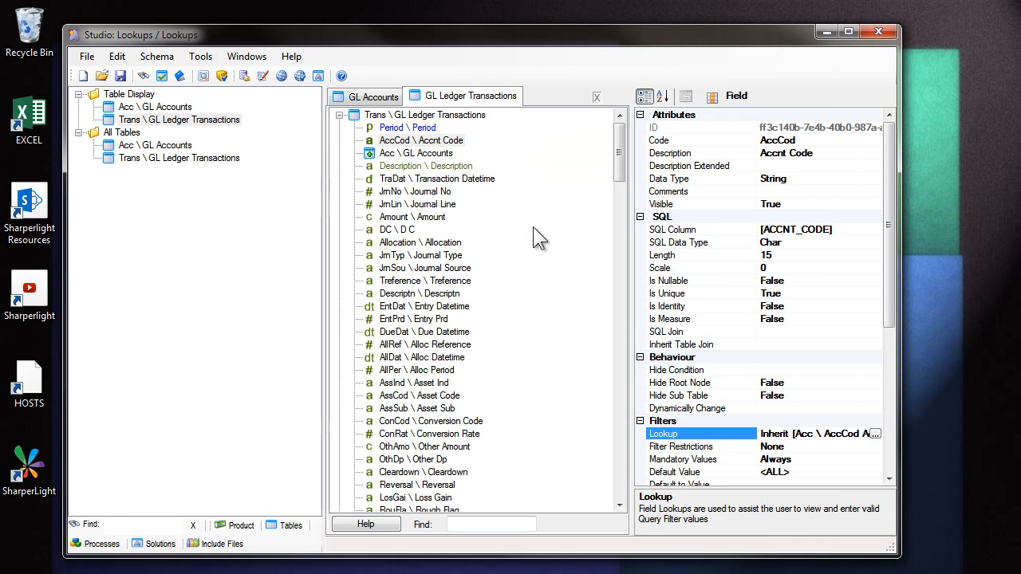
- In the GL Accounts table's Where Clause Root SQL, insert the control tag that filters CATEGORY by the lookup value when Filter.Mode is "Lookup"
left_click(371, 94)
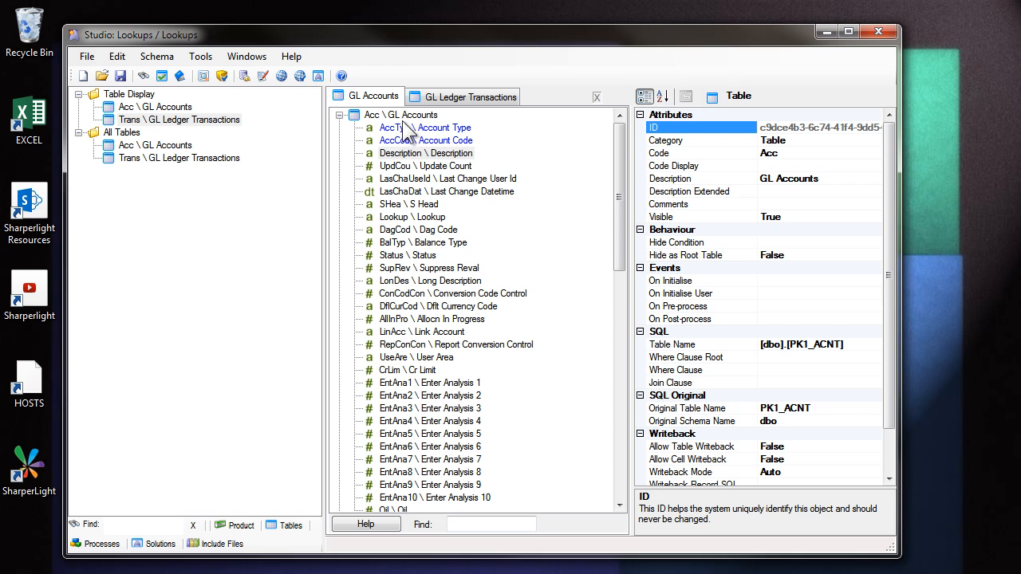
left_click(698, 369)
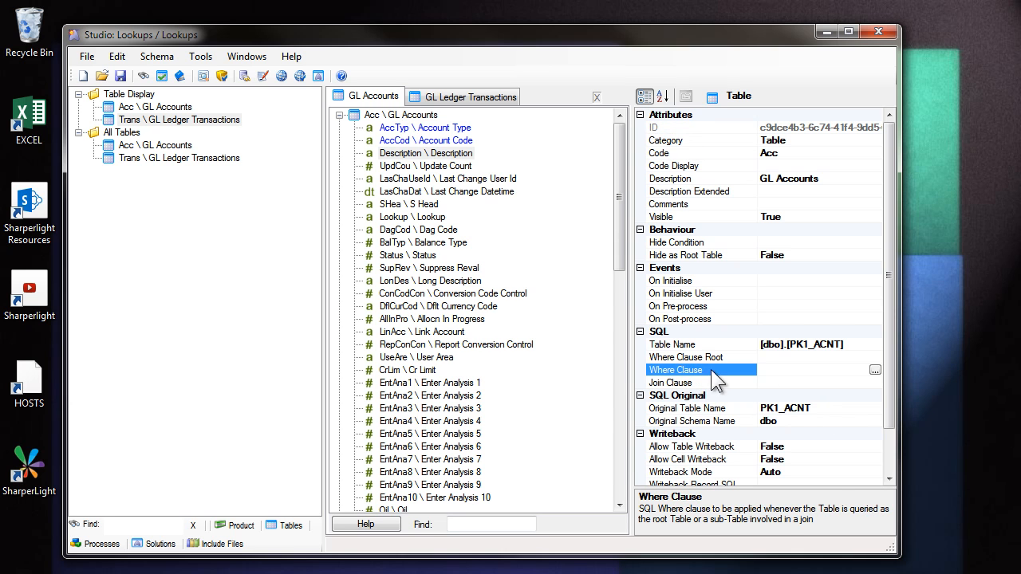
left_click(875, 370)
left_click(231, 448)
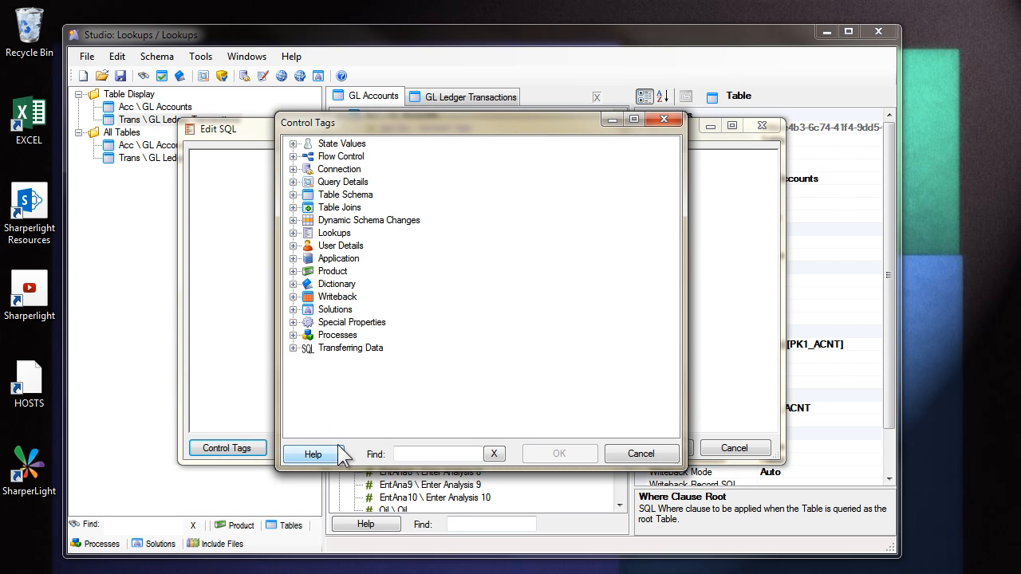
type("look")
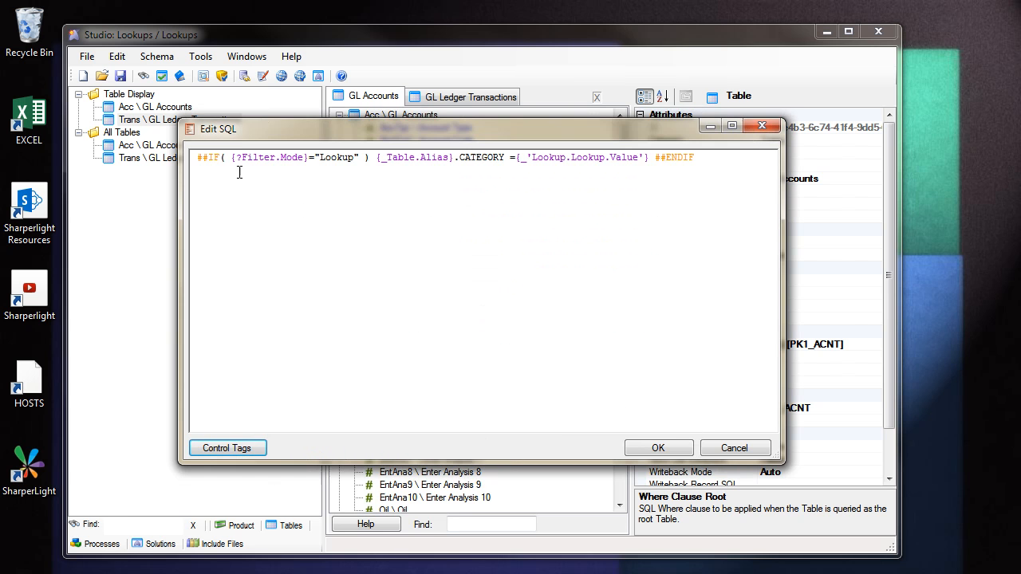
- Split the lookup filter SQL into separate lines for the ##IF condition, the CATEGORY comparison and ##ENDIF, and close the editor without saving
left_click_drag(241, 158, 303, 158)
left_click(328, 157)
left_click(375, 157)
key("Return")
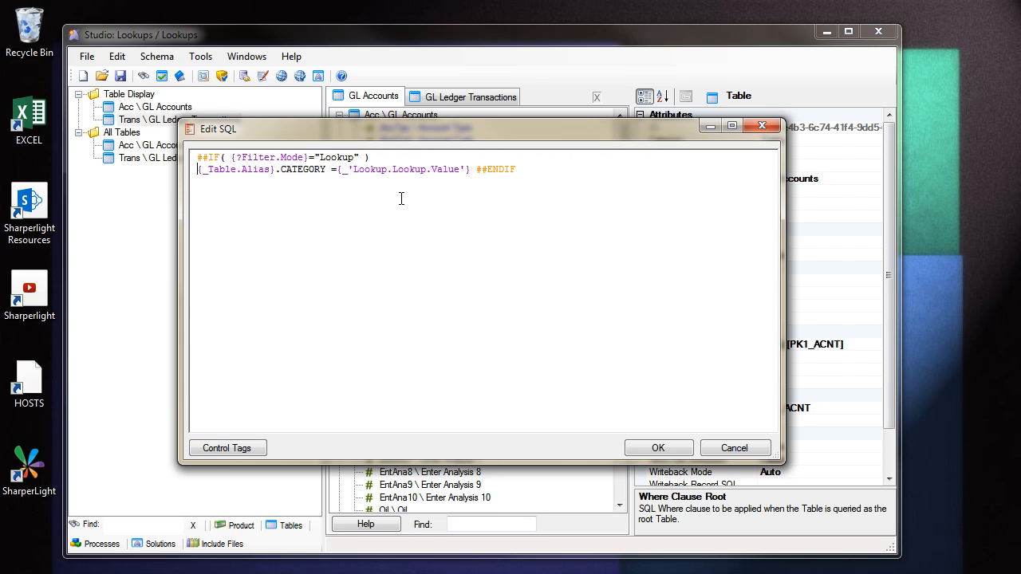
left_click(469, 169)
key("Return")
left_click_drag(331, 169, 474, 172)
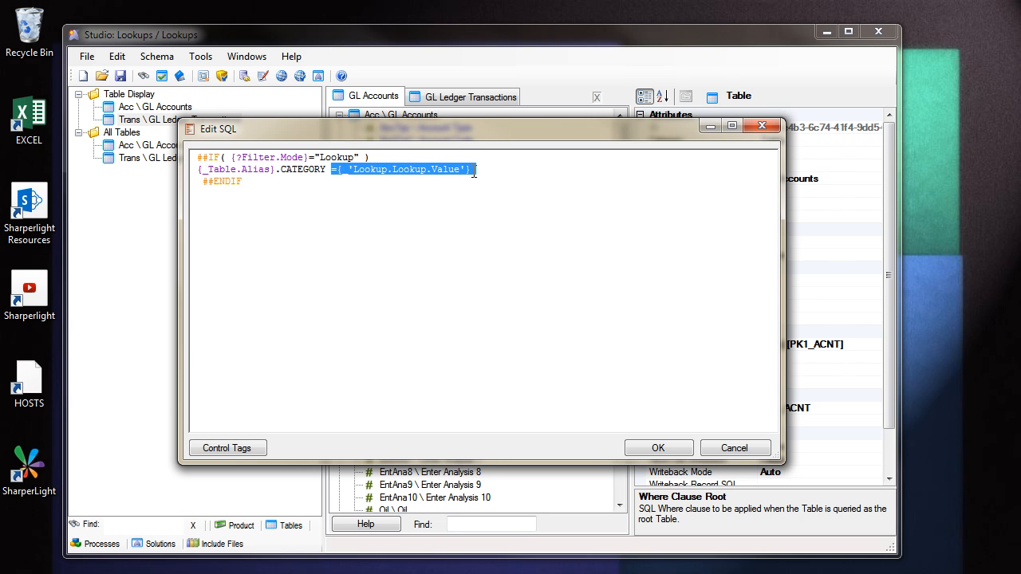
key("Escape")
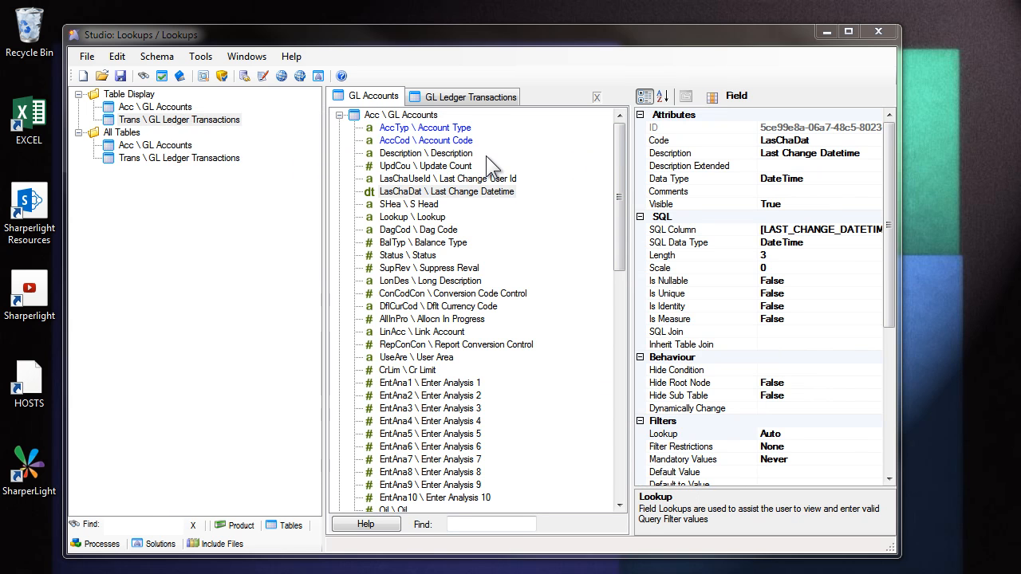